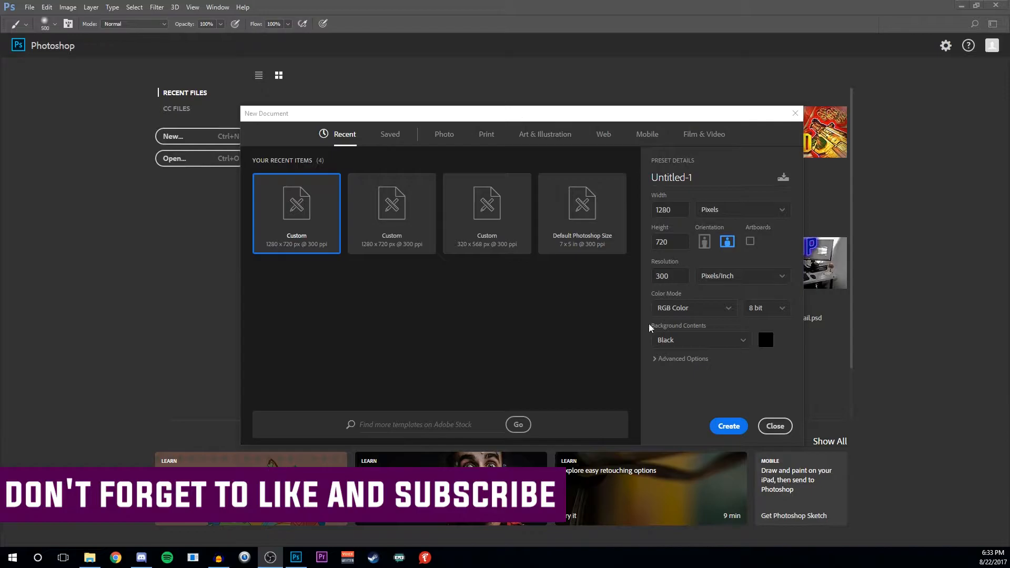
Create a new 1280 x 720 pixel RGB document at 300 pixels/inch with a black background.
click(775, 426)
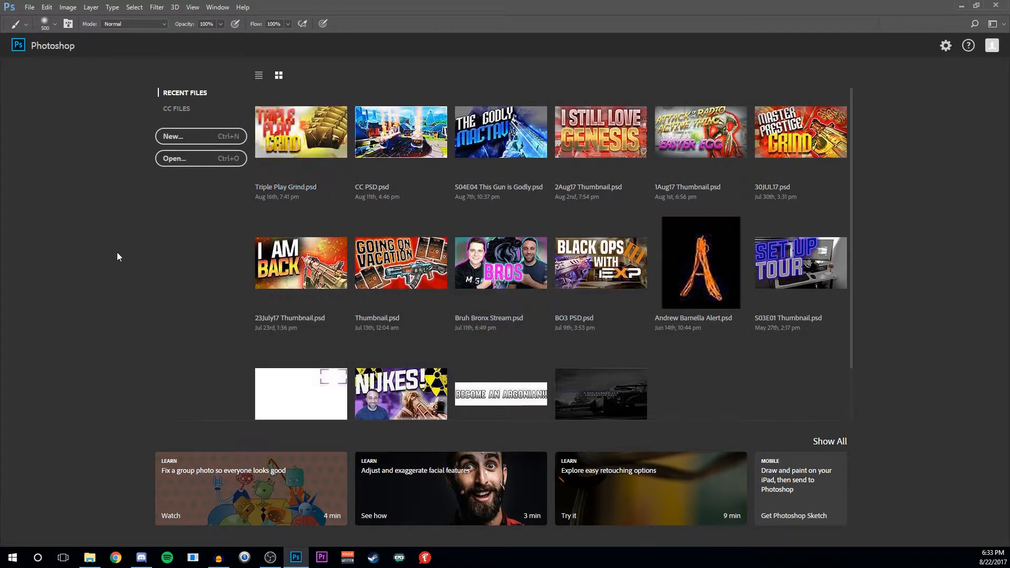
click(183, 138)
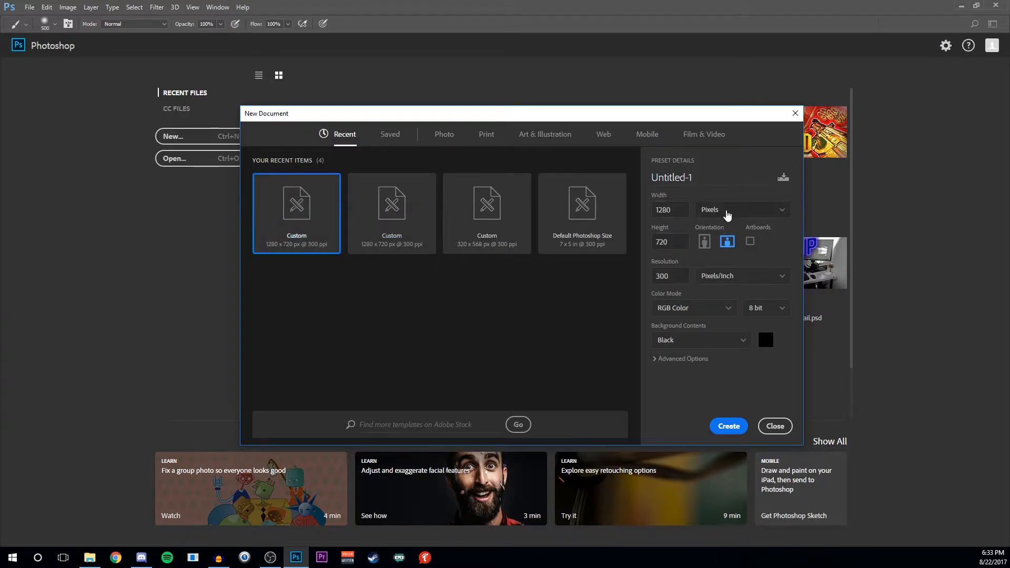
click(726, 429)
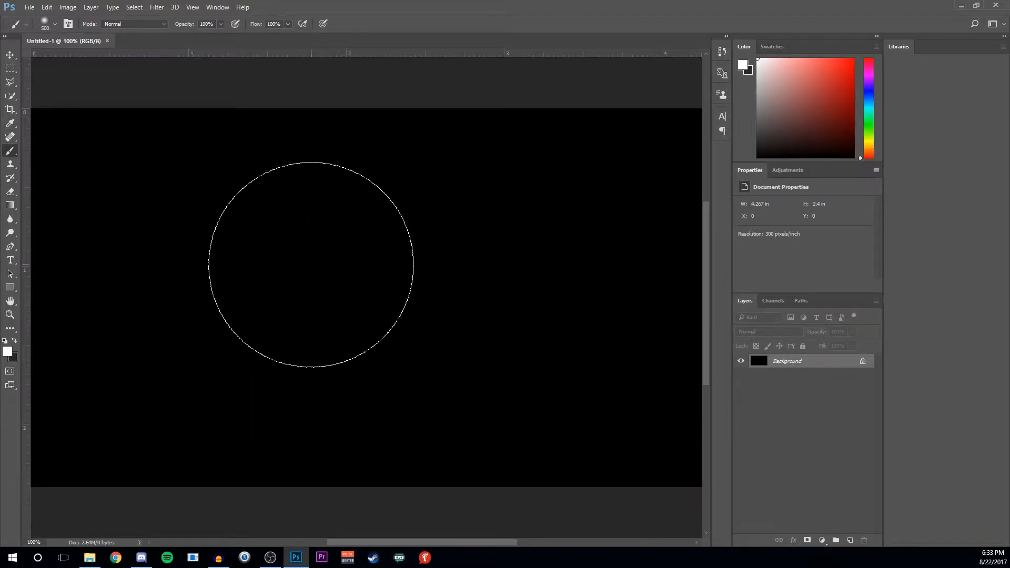
Place the maxresdefault image from the S04E05 Photoshop Basics folder on the black canvas as its own layer.
scroll(316, 258, down, 1)
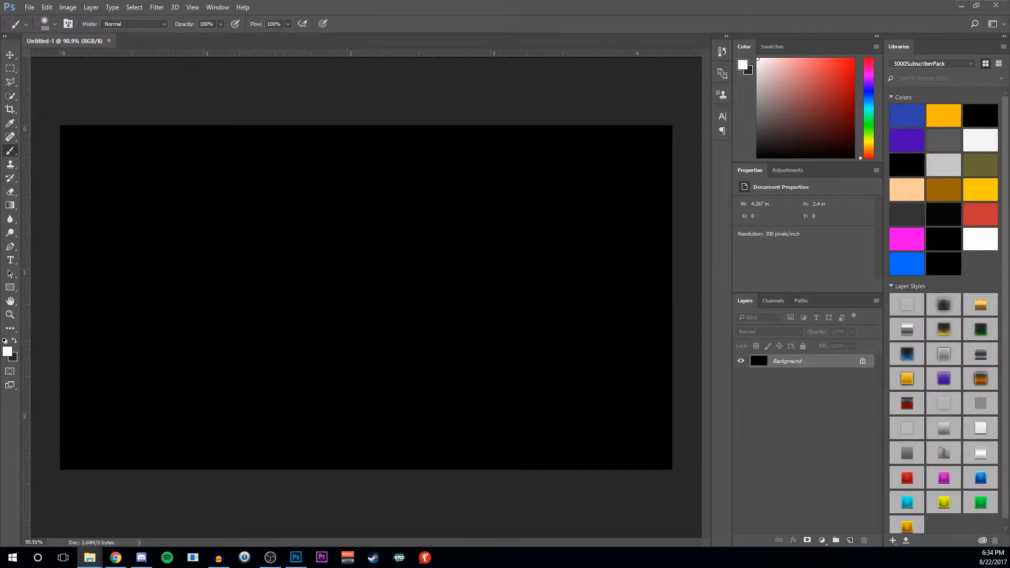
drag(0, 157, 702, 142)
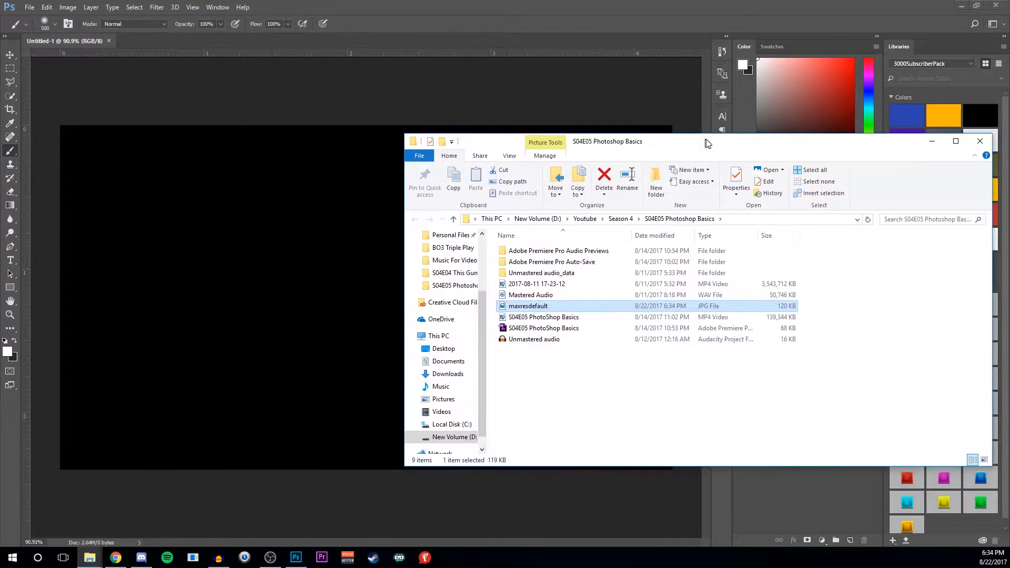
drag(544, 313, 293, 311)
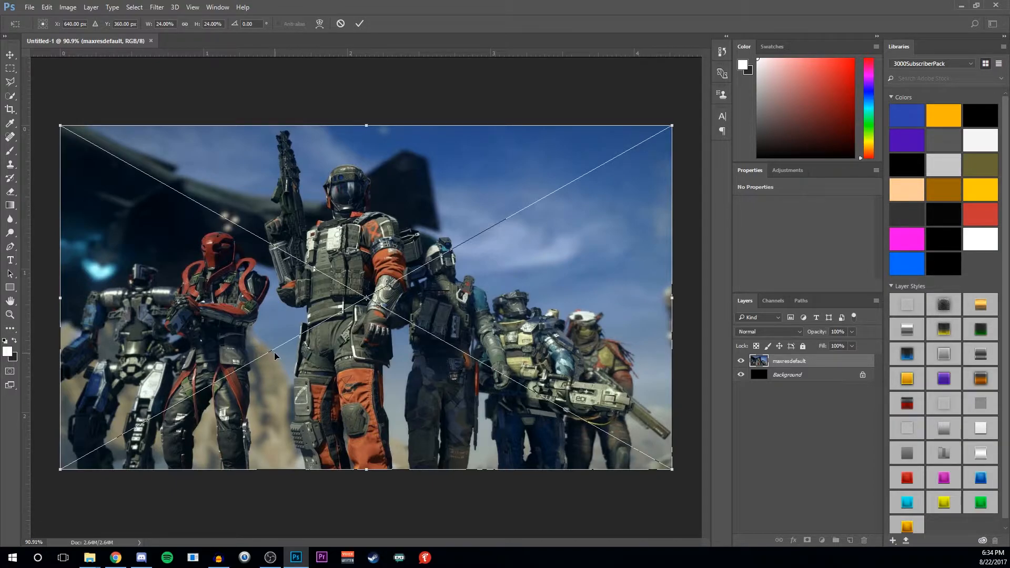
key(Return)
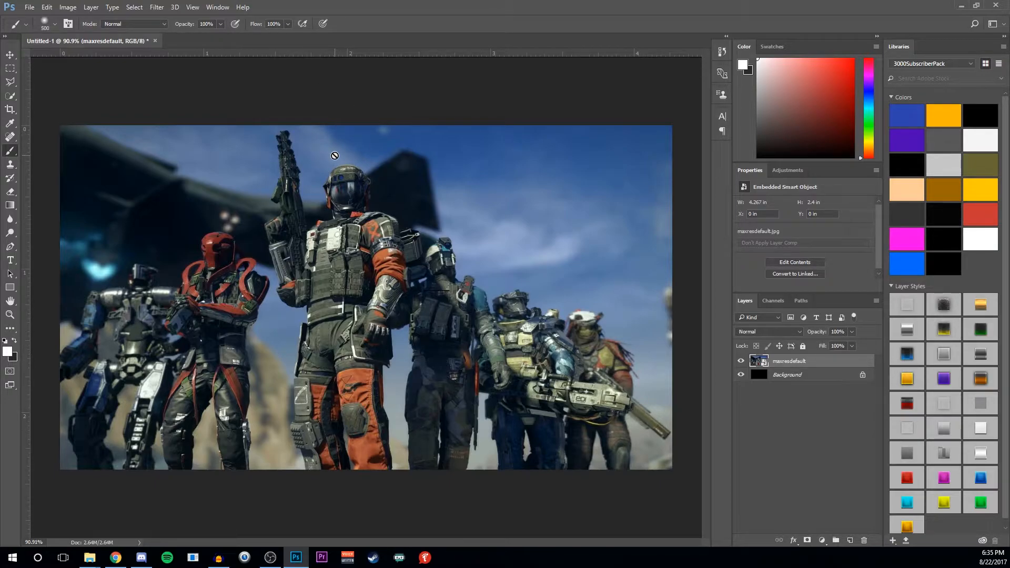
Try out Free Transform at the upper edge of the maxresdefault layer.
key(alt+t)
click(381, 6)
key(ctrl+t)
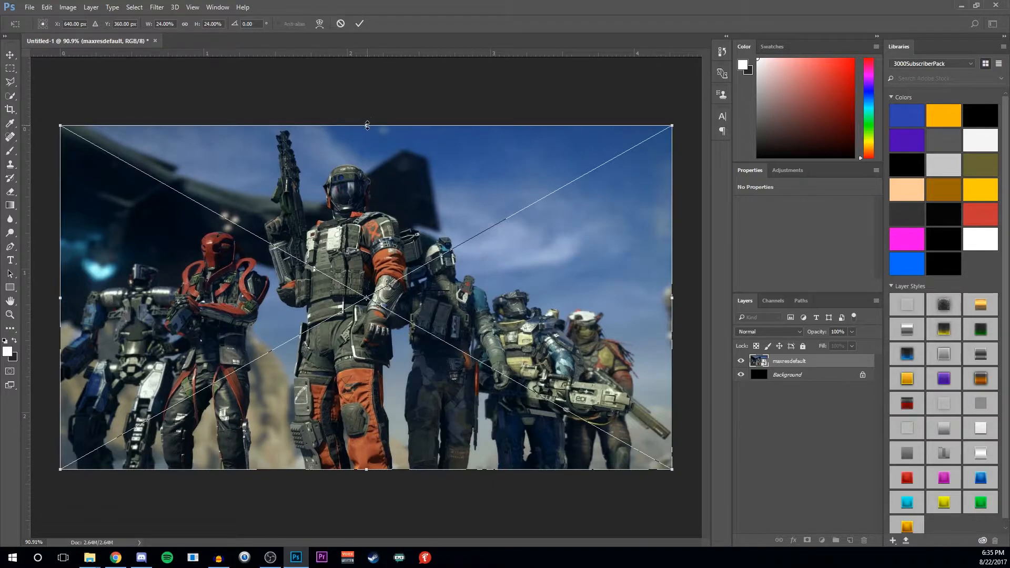
mouse_move(361, 115)
mouse_down()
mouse_move(377, 104)
mouse_move(342, 100)
mouse_move(364, 107)
mouse_up()
key(Return)
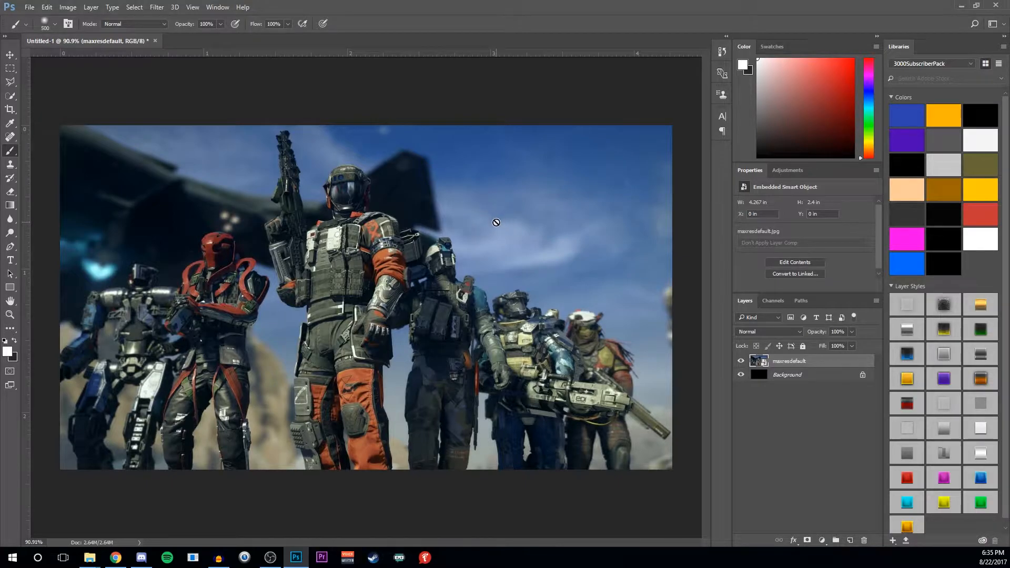
Try blue 3747bf as the foreground color in the Color Picker and cancel the choice.
scroll(498, 221, up, 10)
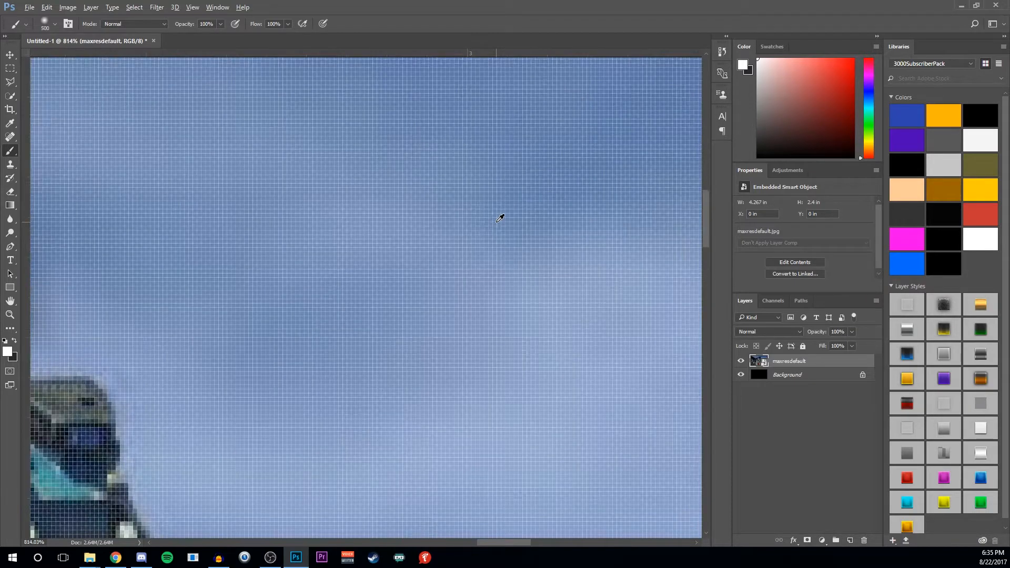
scroll(499, 219, up, 3)
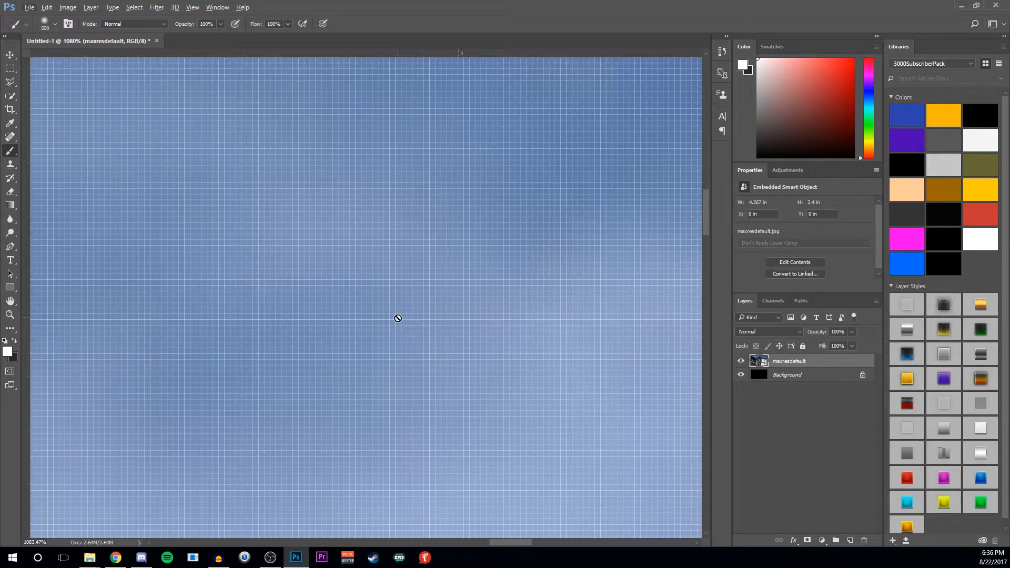
key(n)
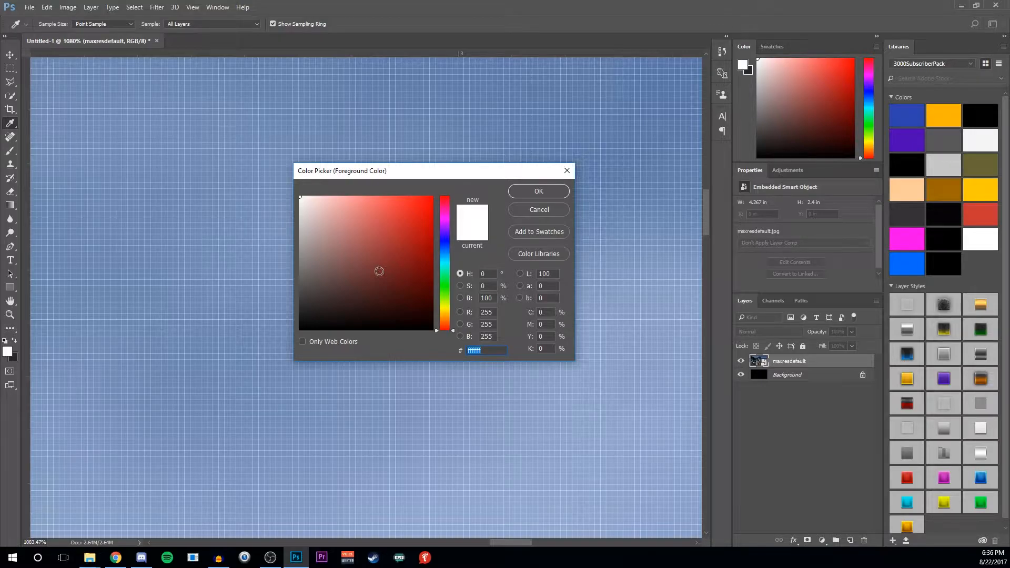
drag(451, 326, 451, 244)
click(394, 230)
drag(491, 351, 455, 357)
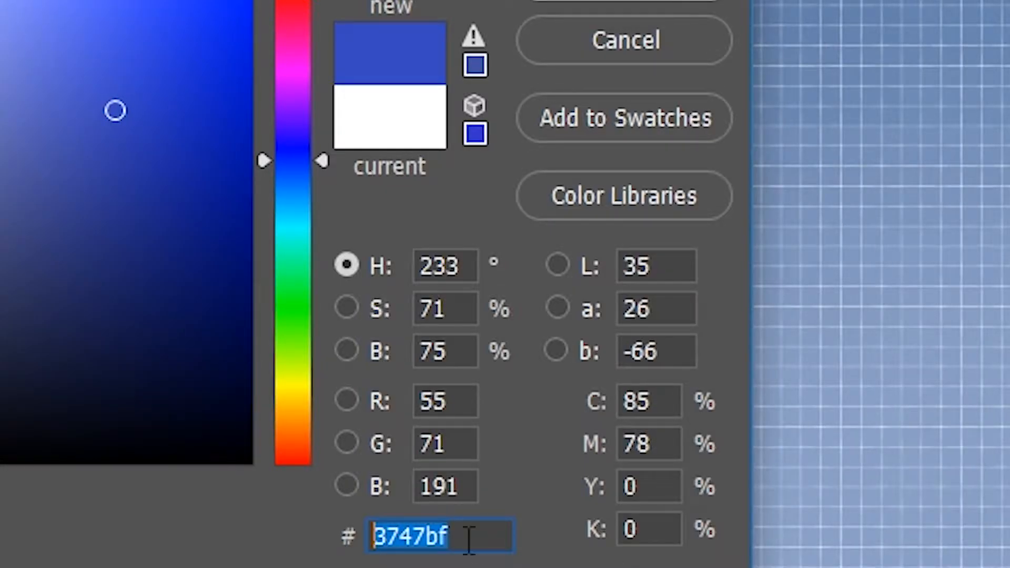
click(493, 351)
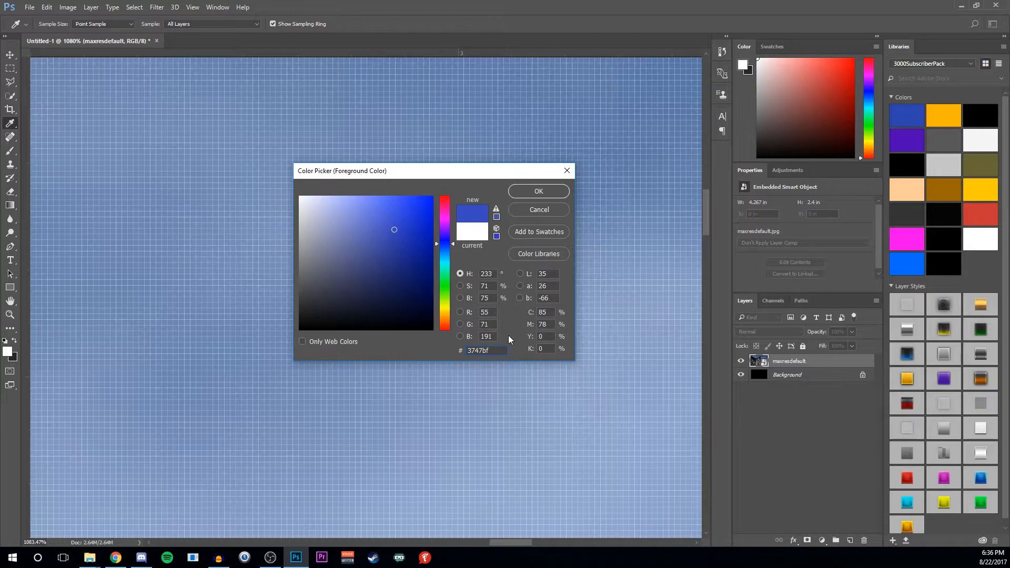
click(520, 209)
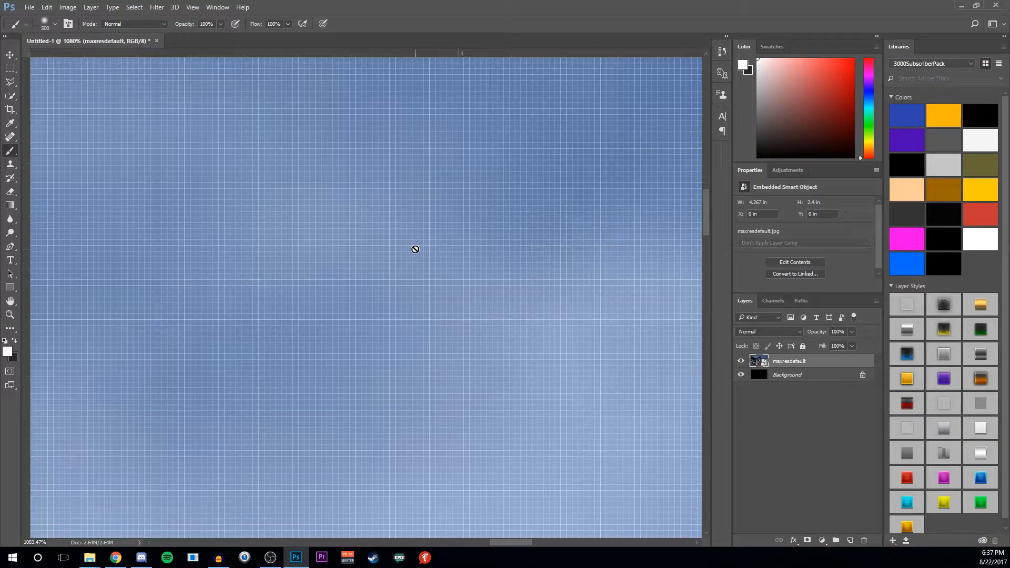
Rasterize the maxresdefault smart object layer.
scroll(415, 249, down, 10)
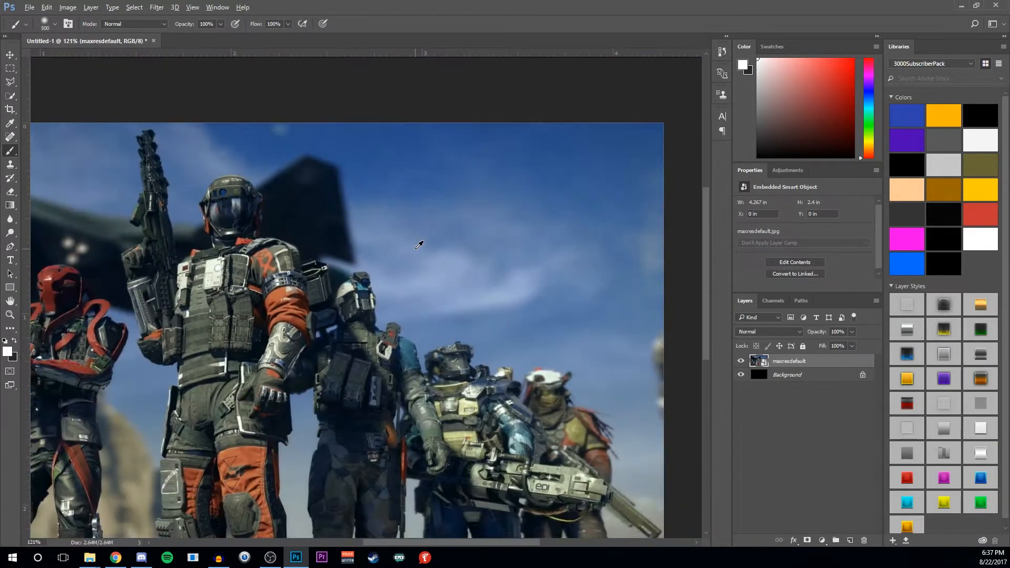
scroll(419, 245, down, 3)
scroll(315, 305, up, 1)
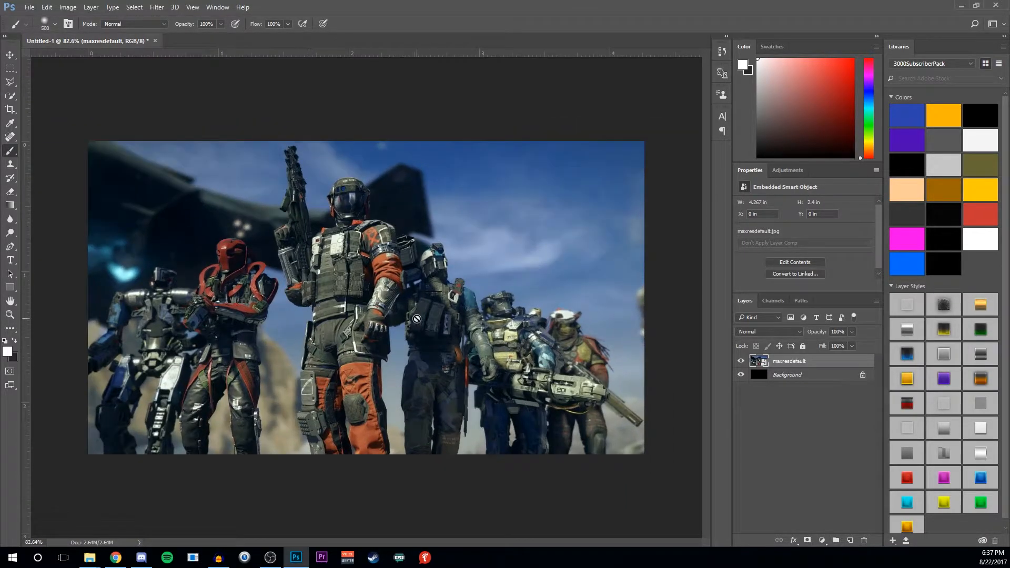
right_click(787, 363)
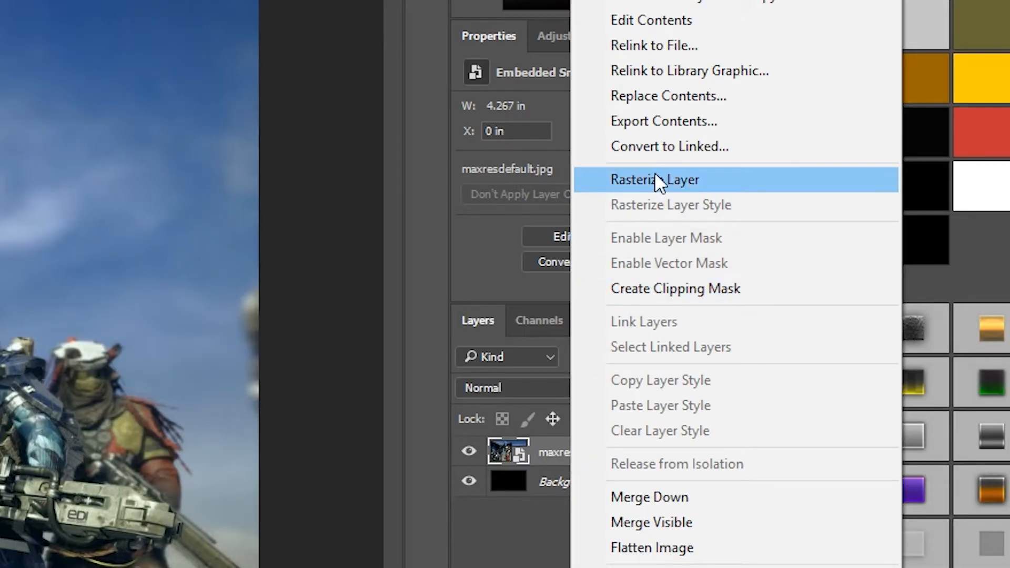
click(722, 178)
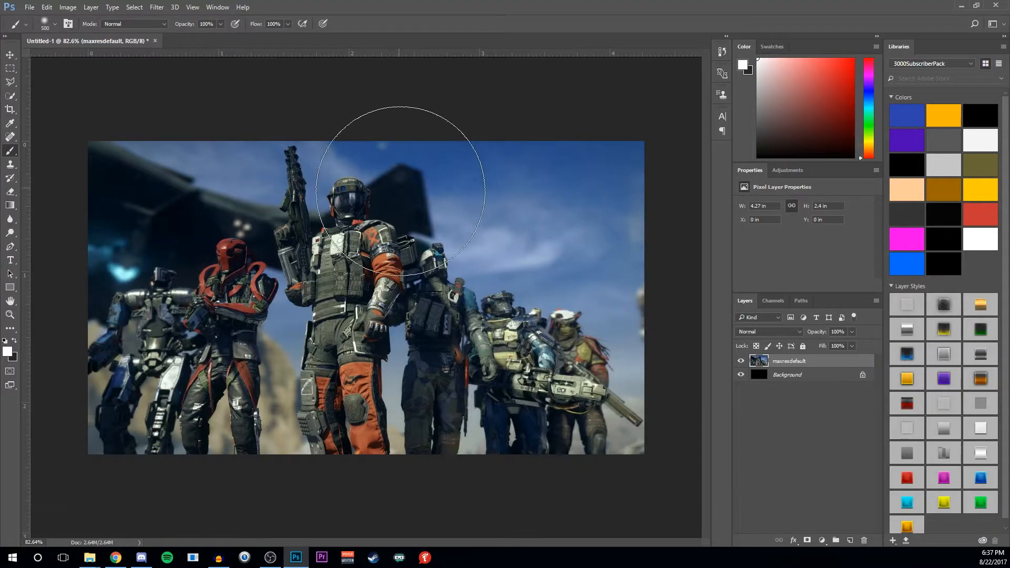
Test the white brush with a stroke over the sky and undo it.
mouse_move(530, 191)
mouse_down()
mouse_move(536, 277)
mouse_move(501, 263)
mouse_move(545, 233)
mouse_move(586, 237)
mouse_up()
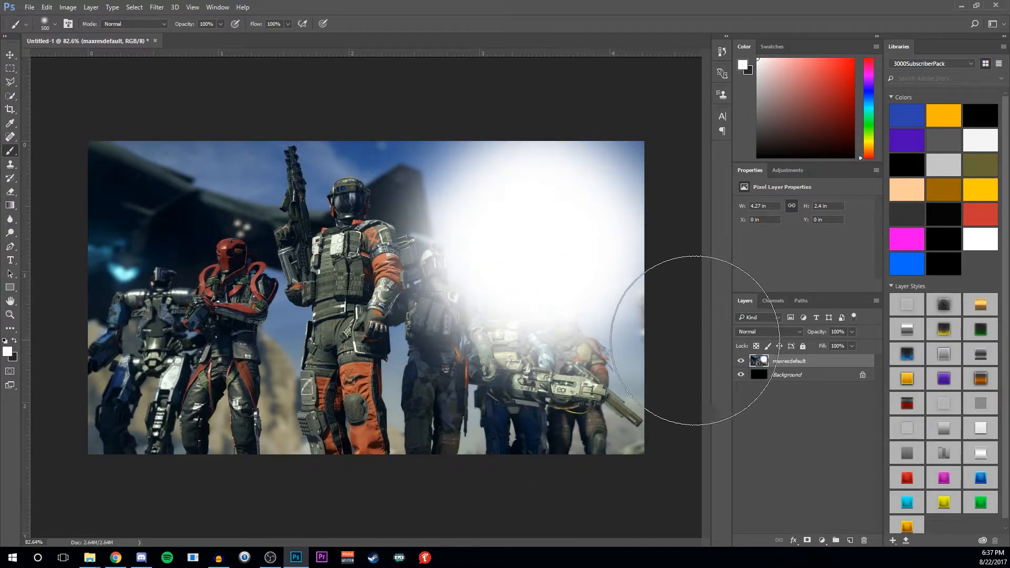
key(ctrl+z)
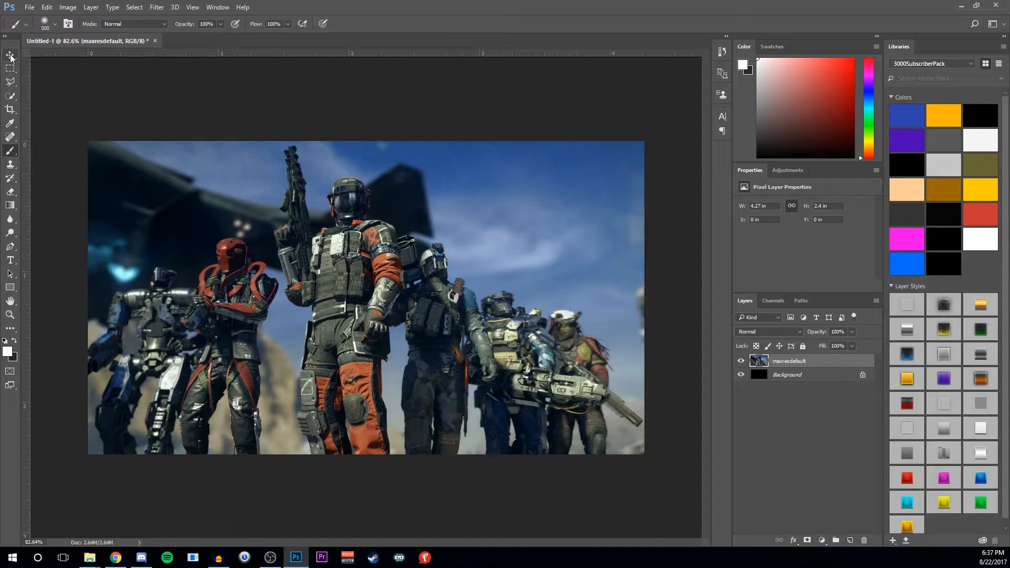
Select the central soldier in orange and grey armor with the Quick Selection tool in add mode.
click(10, 83)
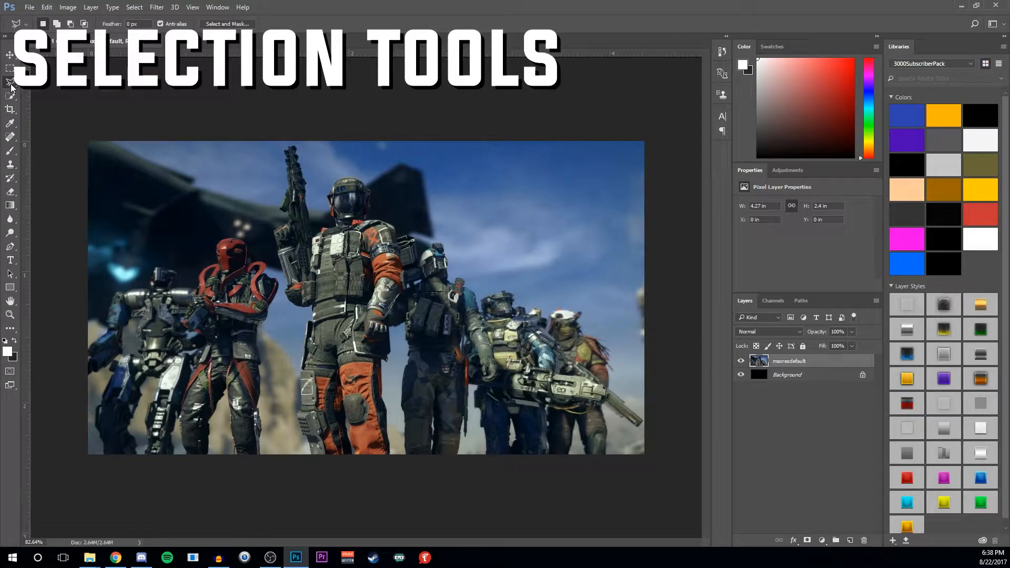
click(10, 95)
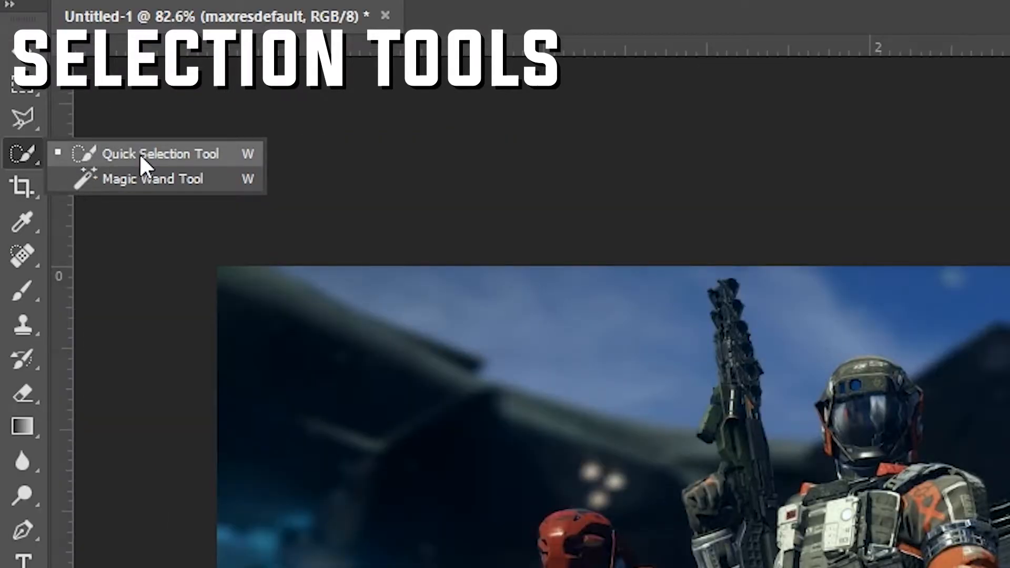
click(143, 152)
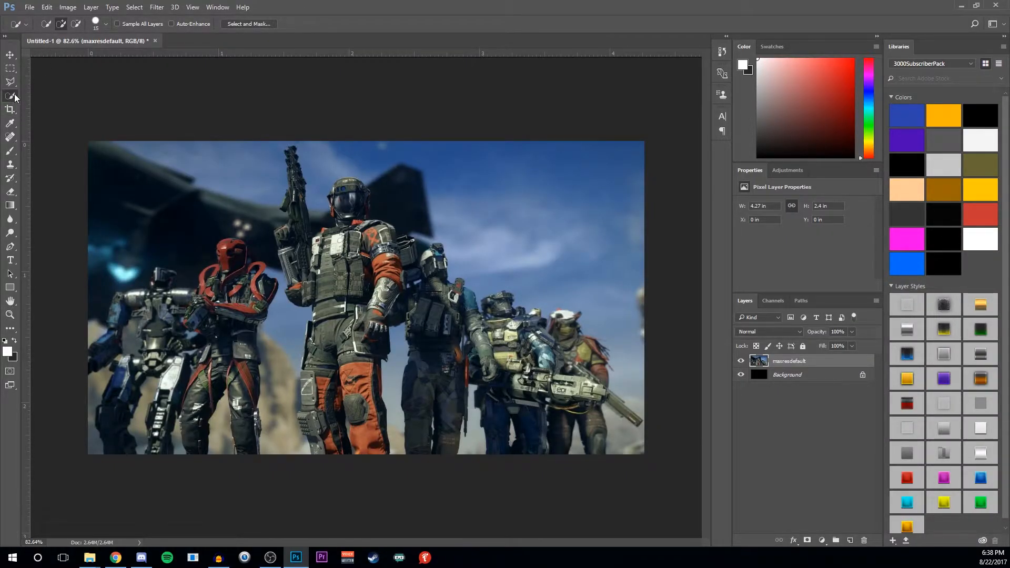
click(61, 23)
mouse_move(352, 249)
mouse_down()
mouse_move(375, 243)
mouse_move(353, 250)
mouse_move(352, 230)
mouse_move(337, 272)
mouse_move(347, 257)
mouse_move(327, 252)
mouse_move(333, 334)
mouse_move(368, 304)
mouse_move(372, 337)
mouse_move(393, 270)
mouse_move(384, 221)
mouse_move(396, 251)
mouse_move(378, 222)
mouse_move(349, 216)
mouse_move(345, 191)
mouse_move(334, 216)
mouse_move(333, 189)
mouse_move(344, 257)
mouse_move(329, 320)
mouse_move(314, 275)
mouse_move(319, 234)
mouse_move(301, 281)
mouse_move(290, 252)
mouse_move(295, 153)
mouse_move(278, 180)
mouse_move(339, 350)
mouse_move(355, 455)
mouse_move(311, 425)
mouse_move(314, 361)
mouse_up()
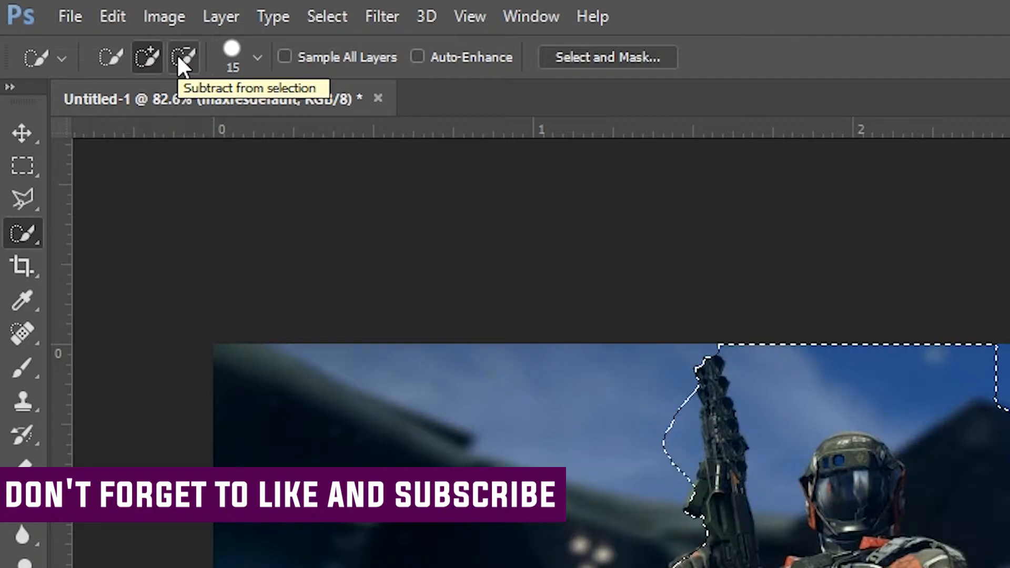
Subtract the sky, aircraft and background soldiers from the selection around the central soldier, enlarging the selection brush to 100.
click(179, 57)
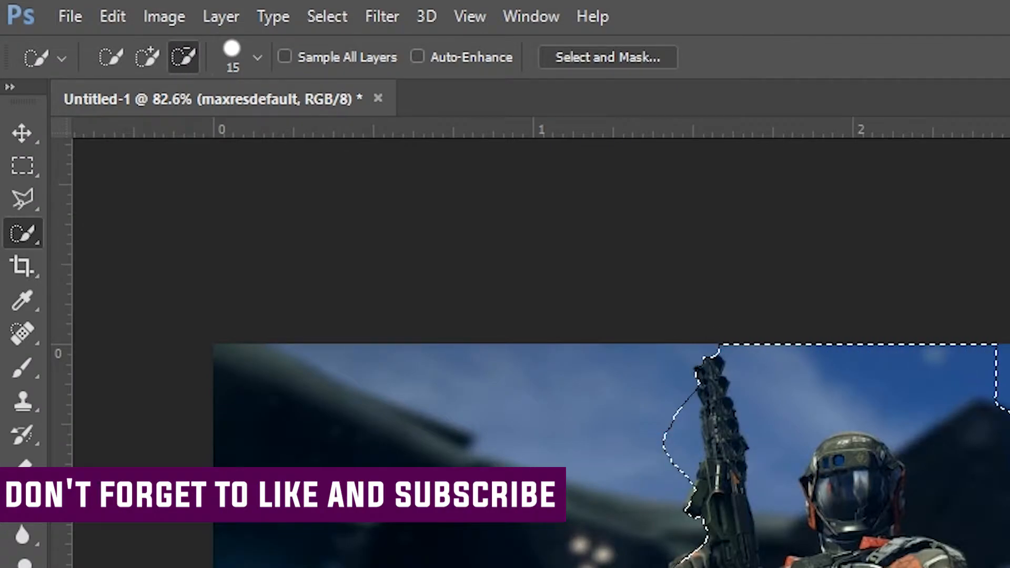
drag(986, 349, 984, 538)
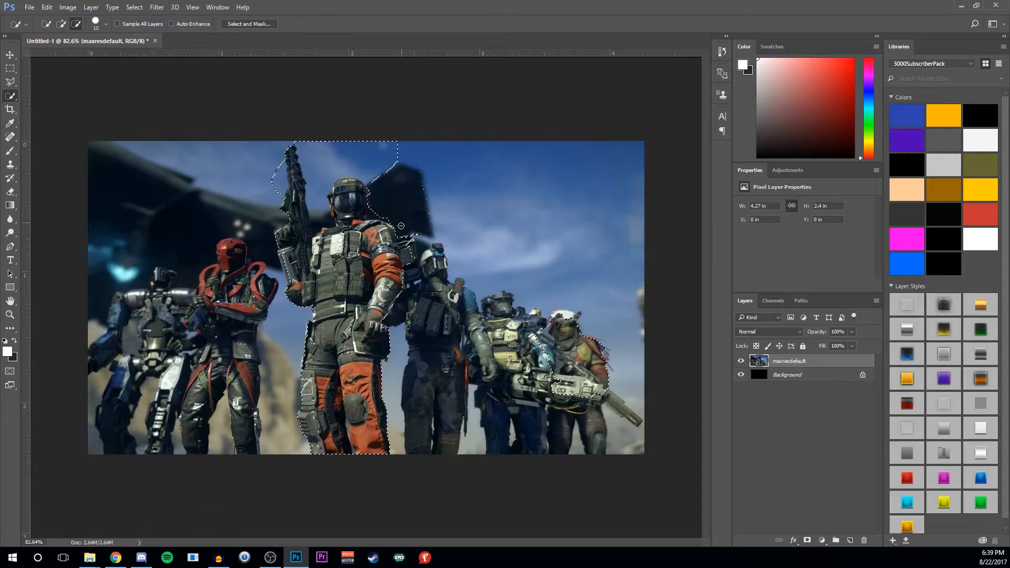
mouse_move(423, 168)
mouse_down()
mouse_move(398, 139)
mouse_move(389, 172)
mouse_move(358, 140)
mouse_move(320, 174)
mouse_up()
drag(582, 375, 550, 369)
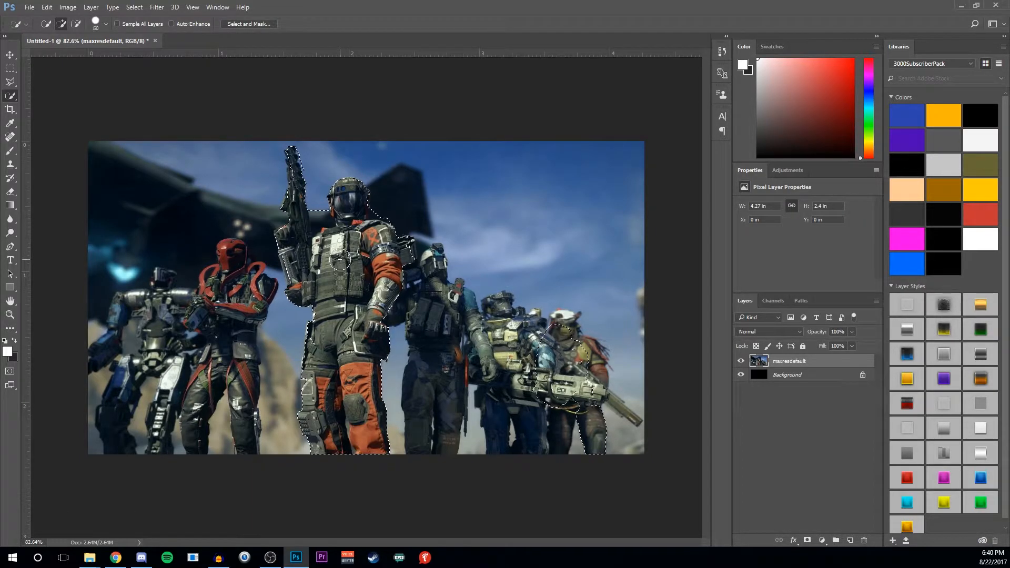
key(bracketright)
key(bracketright)
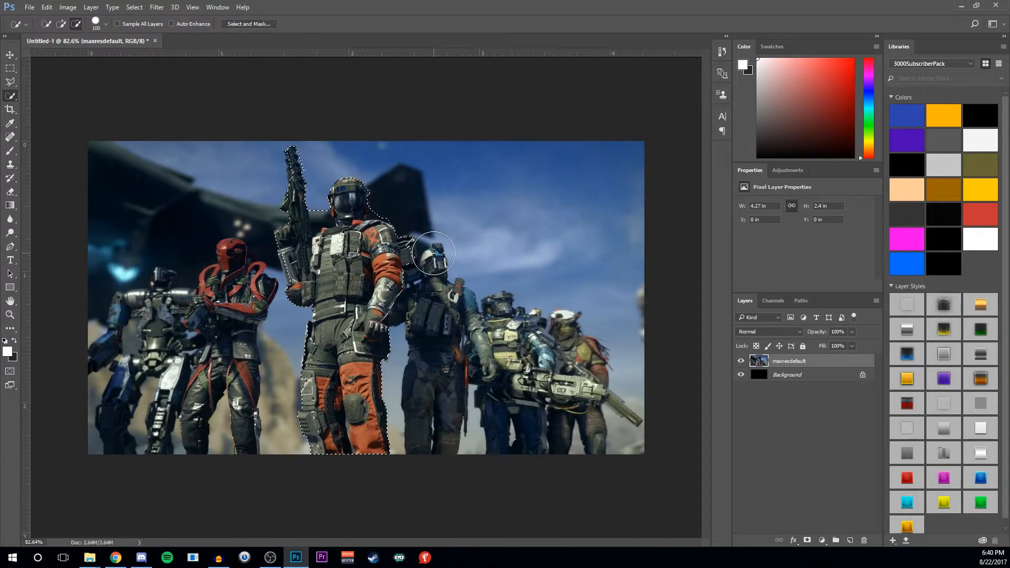
Sample several parts of the sky with the Magic Wand, ending on the mid-sky area above the soldiers behind the leader.
right_click(10, 95)
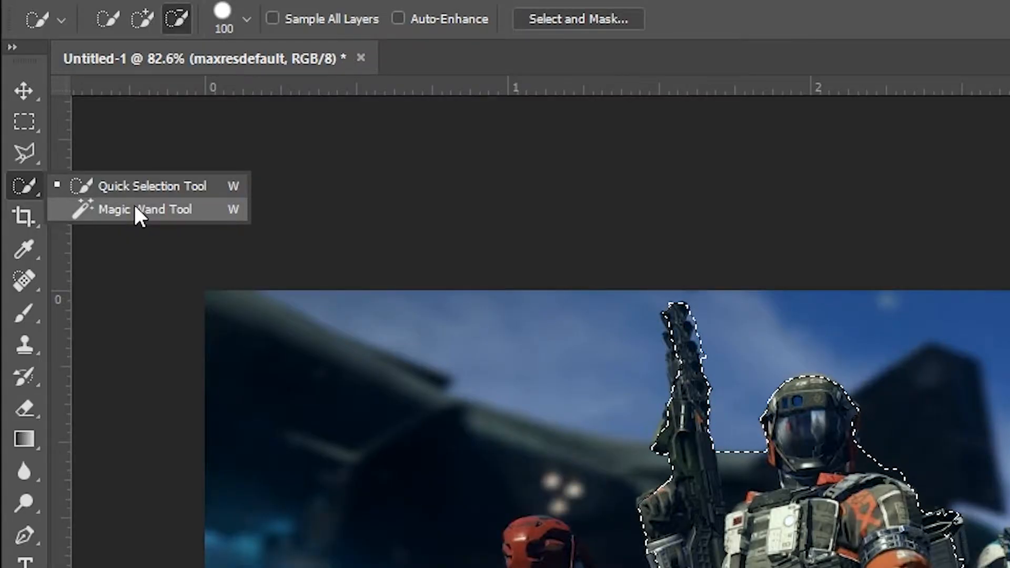
click(135, 209)
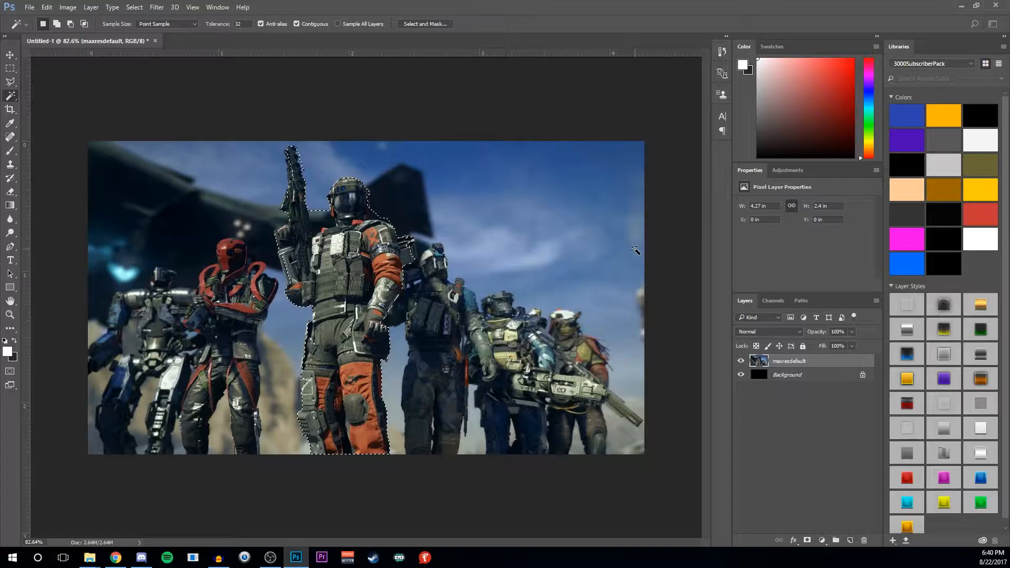
click(564, 171)
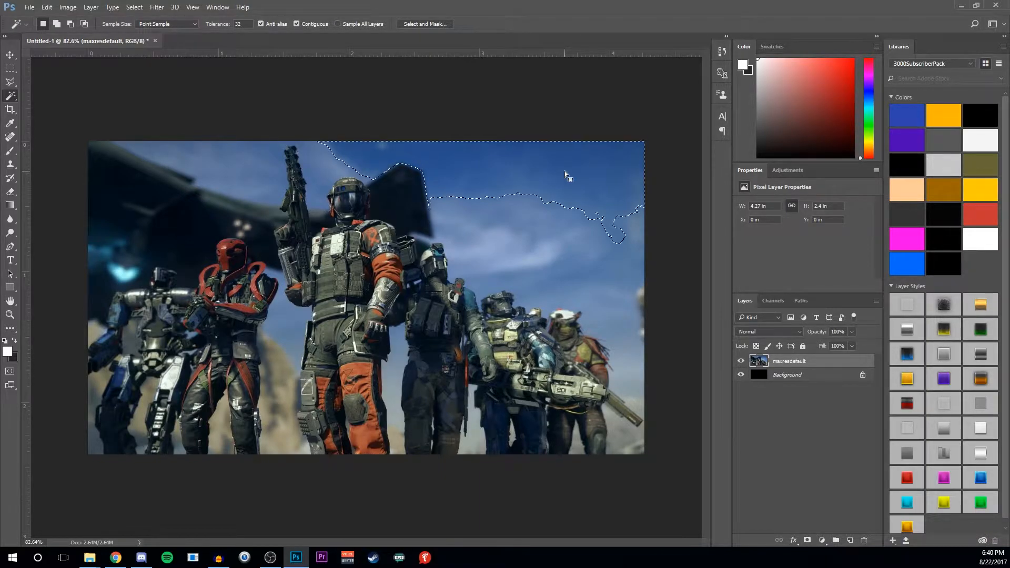
click(563, 244)
click(563, 245)
click(521, 178)
click(479, 247)
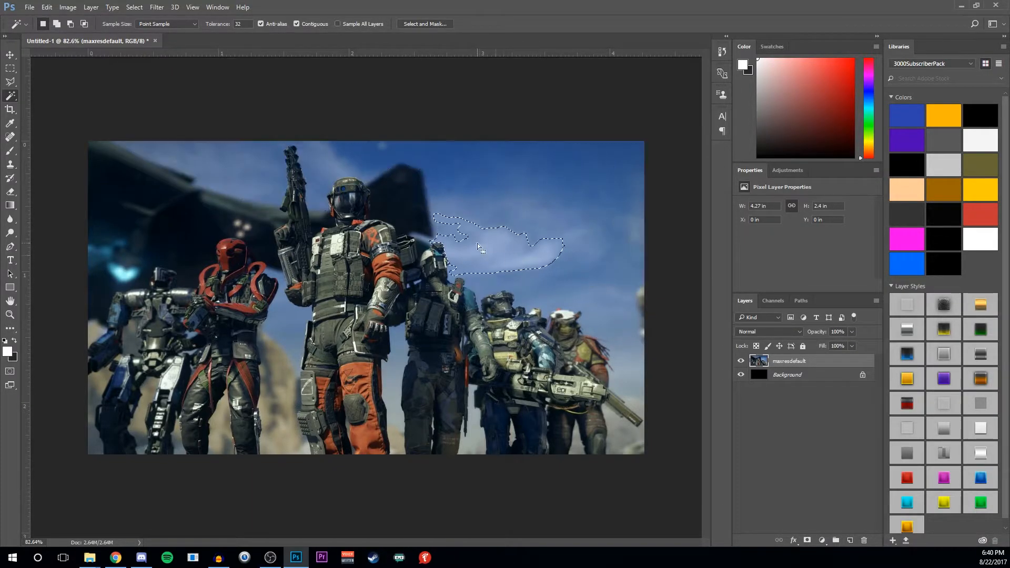
click(501, 192)
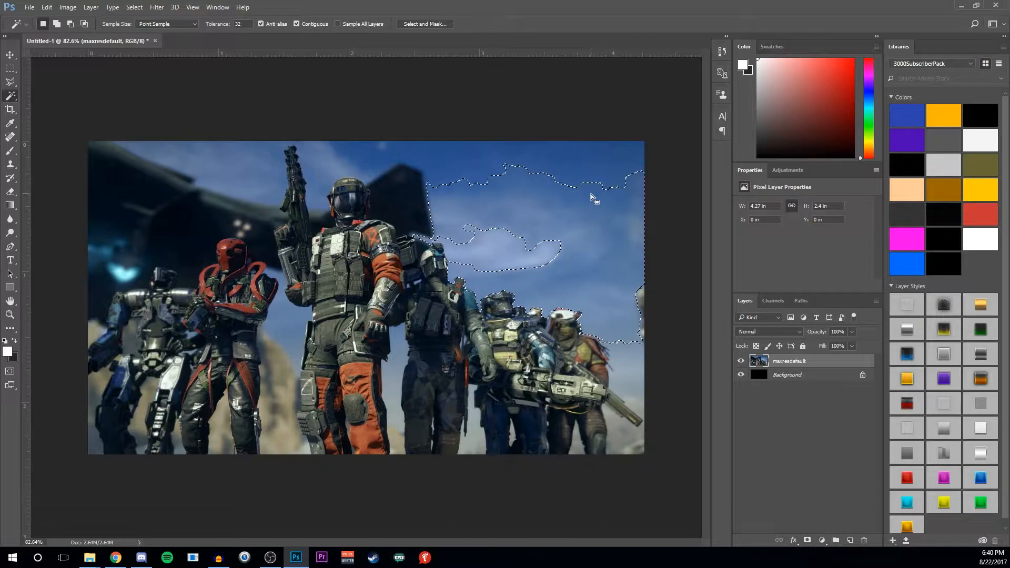
key(ctrl+d)
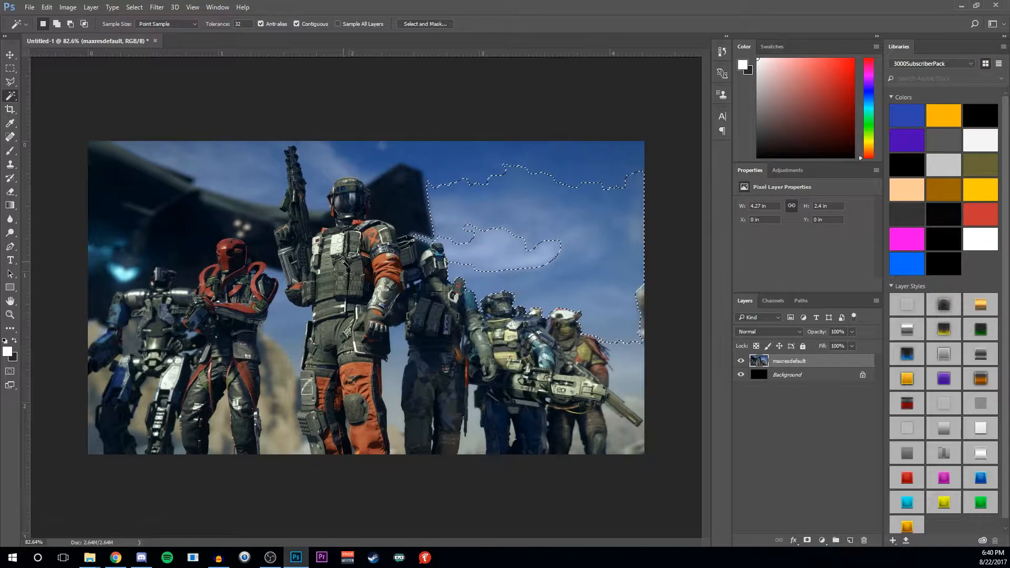
Try the Magic Wand on the central soldier's vest and on the clouds, clearing the selection after each sample.
click(334, 279)
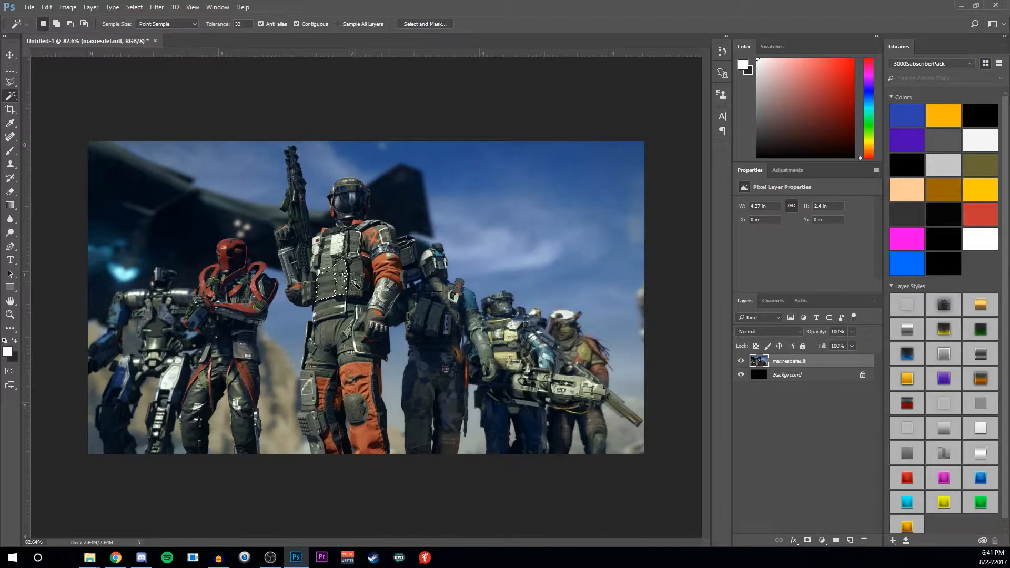
key(ctrl+d)
click(509, 218)
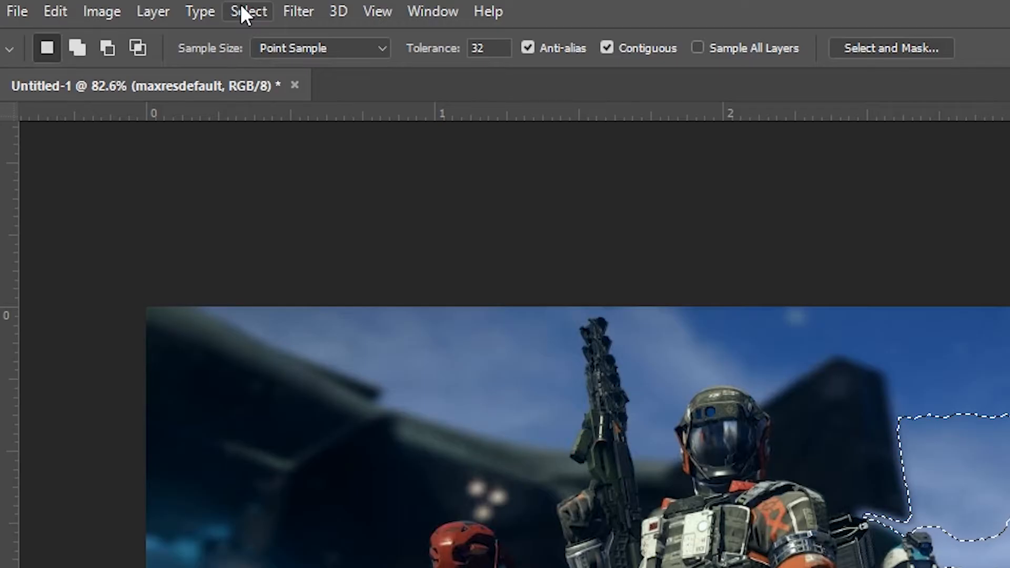
click(133, 7)
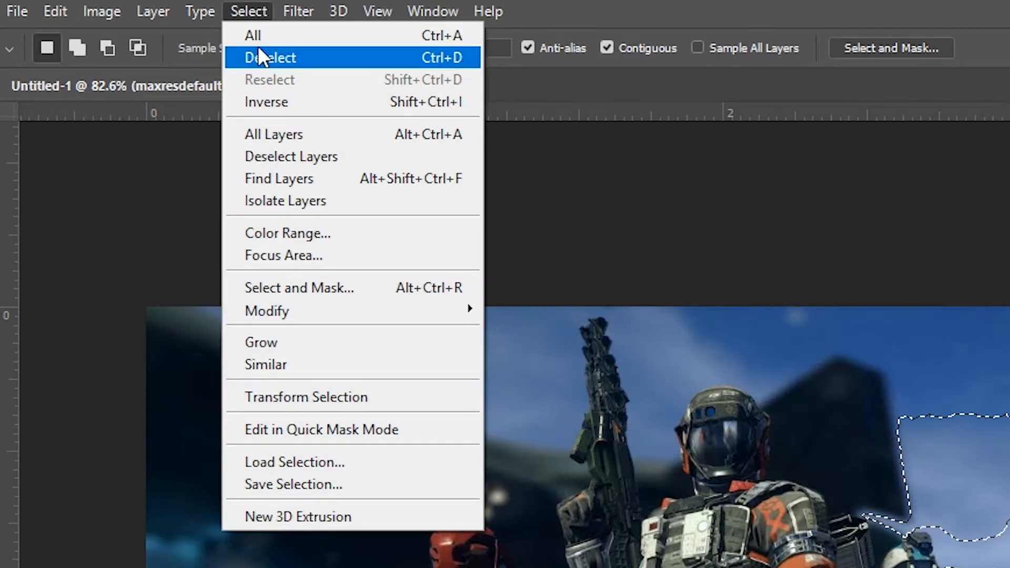
click(258, 55)
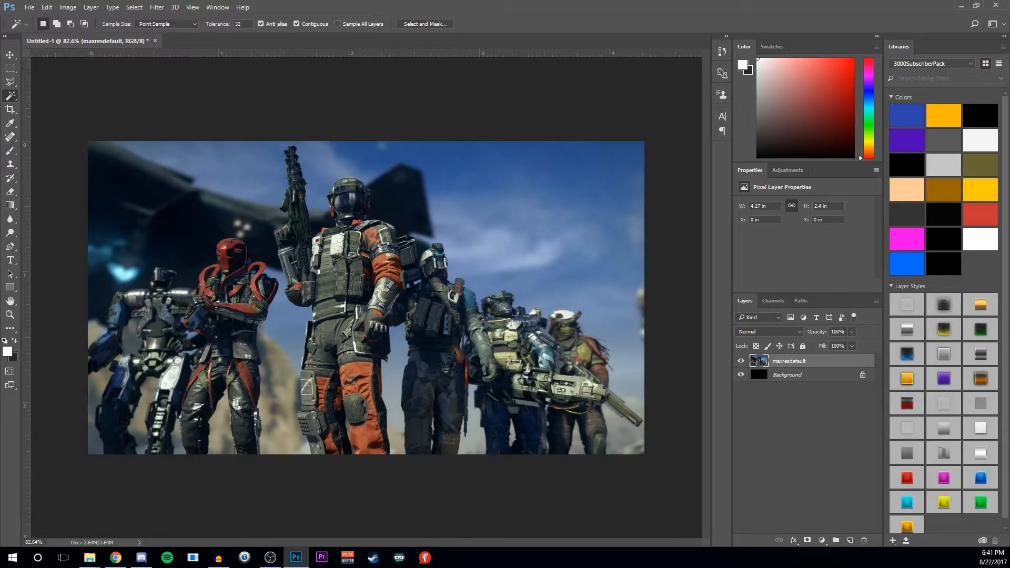
Trace around the central soldier's helmet with the Pen tool in Path mode, from the neck over the top and down the other side.
click(10, 248)
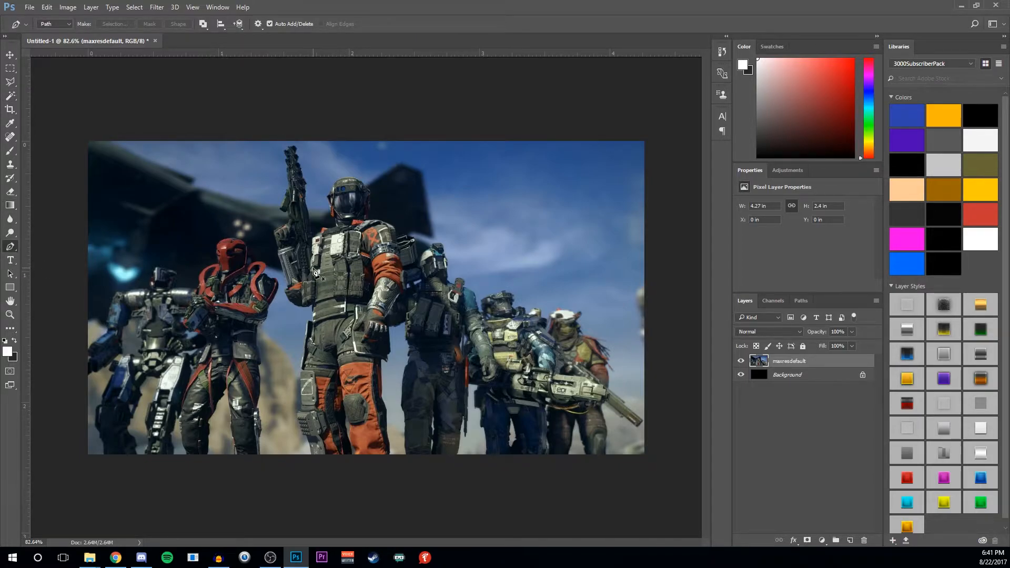
click(335, 225)
click(329, 213)
click(330, 206)
click(325, 196)
click(327, 191)
click(331, 183)
click(335, 177)
click(338, 177)
click(346, 176)
click(354, 176)
click(362, 176)
click(374, 193)
click(373, 203)
click(371, 211)
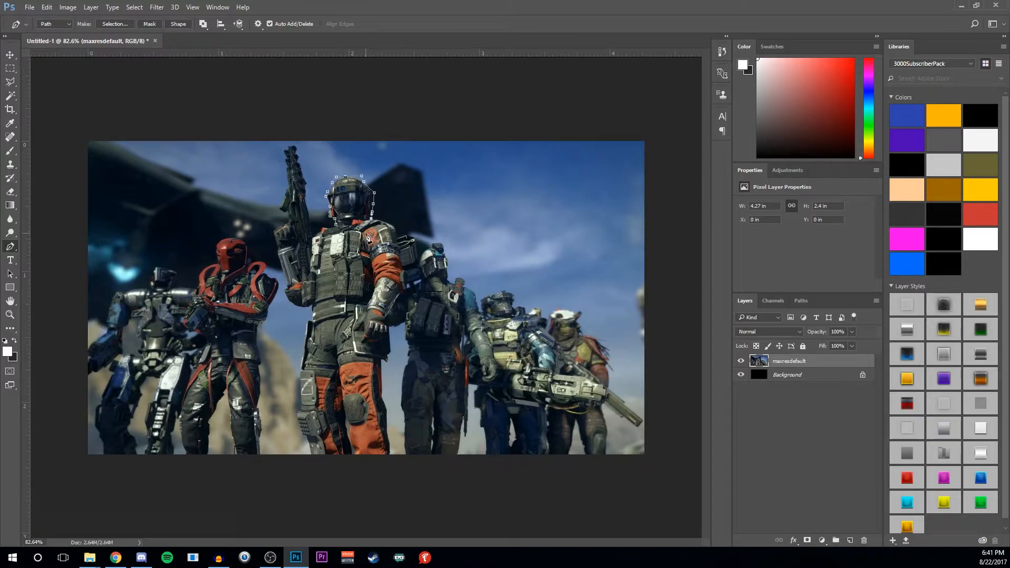
Continue the pen path over the soldier's shoulder with a curve at the upper arm, and close it across the chest at the starting point.
scroll(376, 215, up, 8)
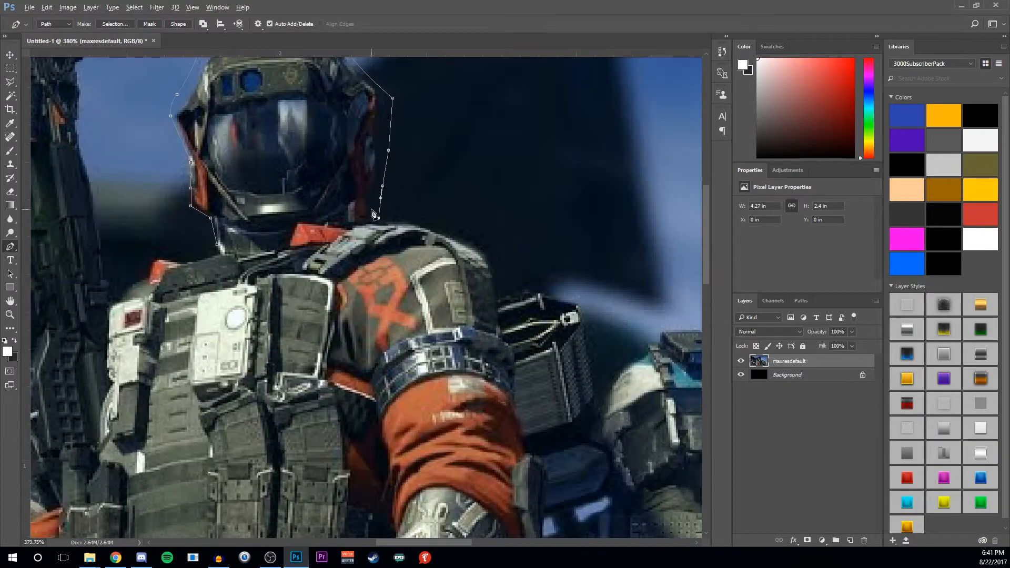
click(386, 217)
click(404, 220)
click(419, 222)
click(429, 227)
click(488, 252)
click(488, 270)
click(496, 286)
click(496, 304)
click(505, 423)
drag(492, 187, 494, 224)
click(418, 412)
click(272, 309)
click(149, 230)
click(217, 245)
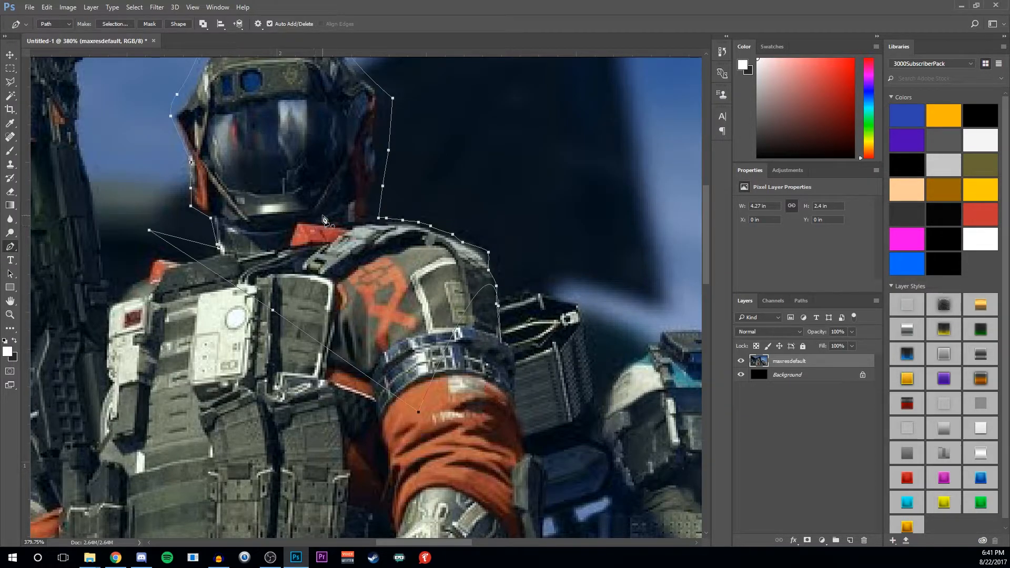
Convert the closed helmet and shoulder path into a new anti-aliased selection with a feather radius of 0 pixels.
scroll(323, 218, down, 3)
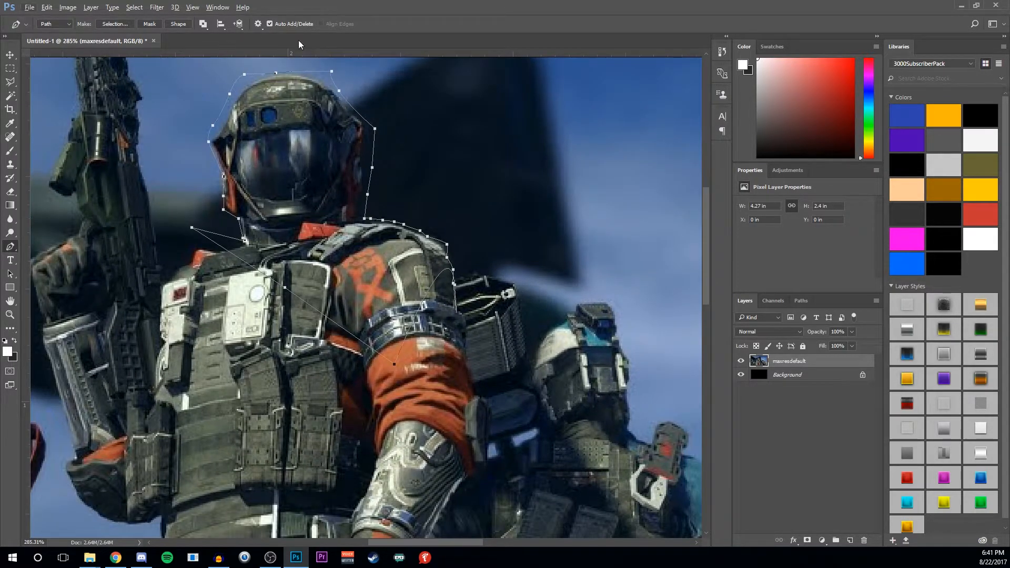
right_click(225, 206)
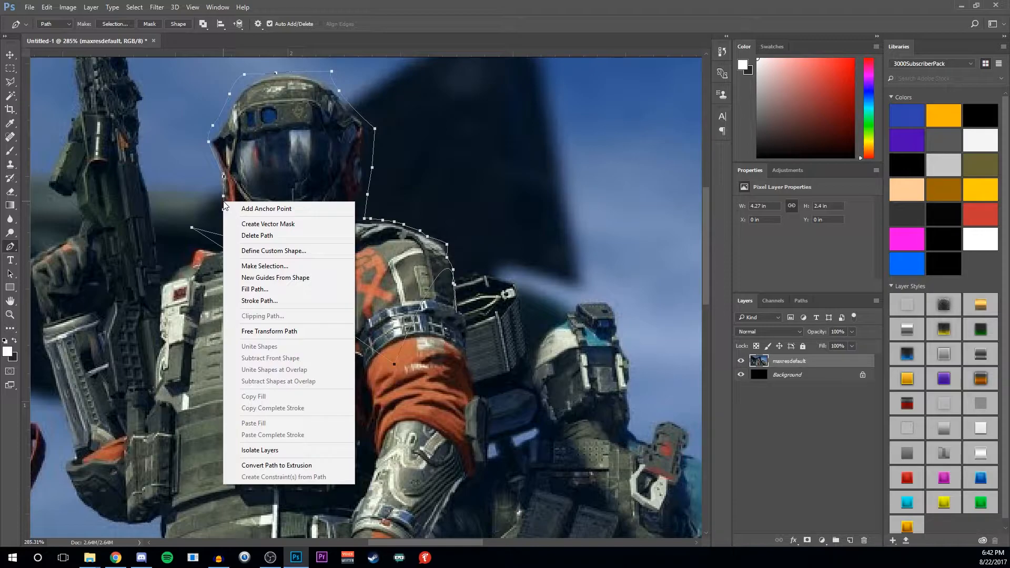
click(255, 267)
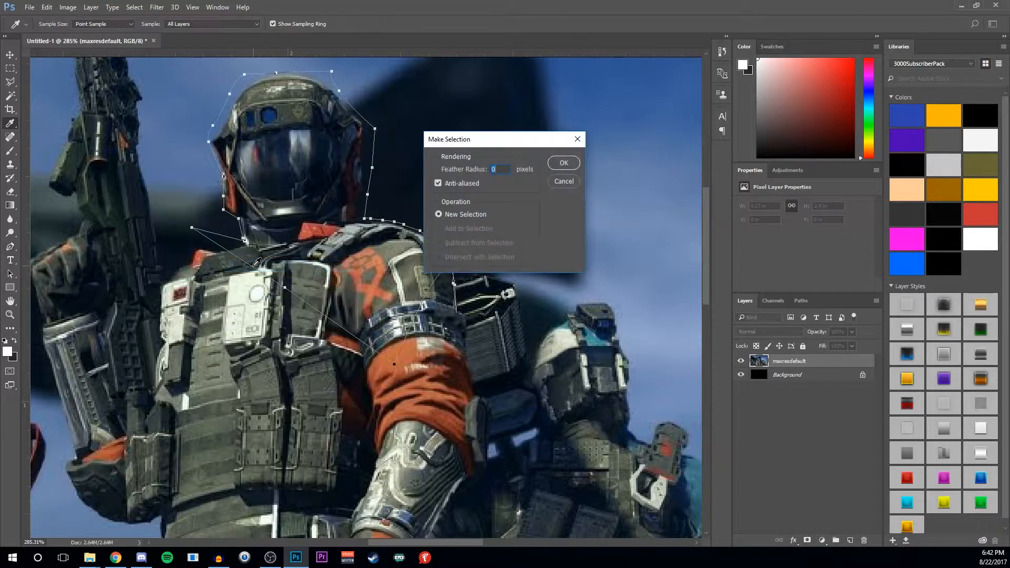
drag(509, 143, 468, 144)
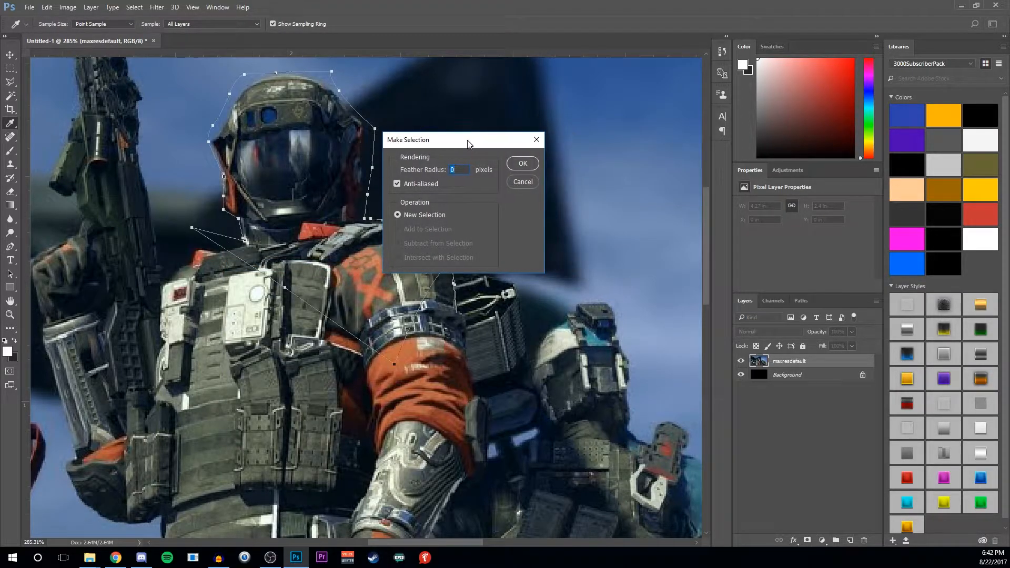
click(519, 164)
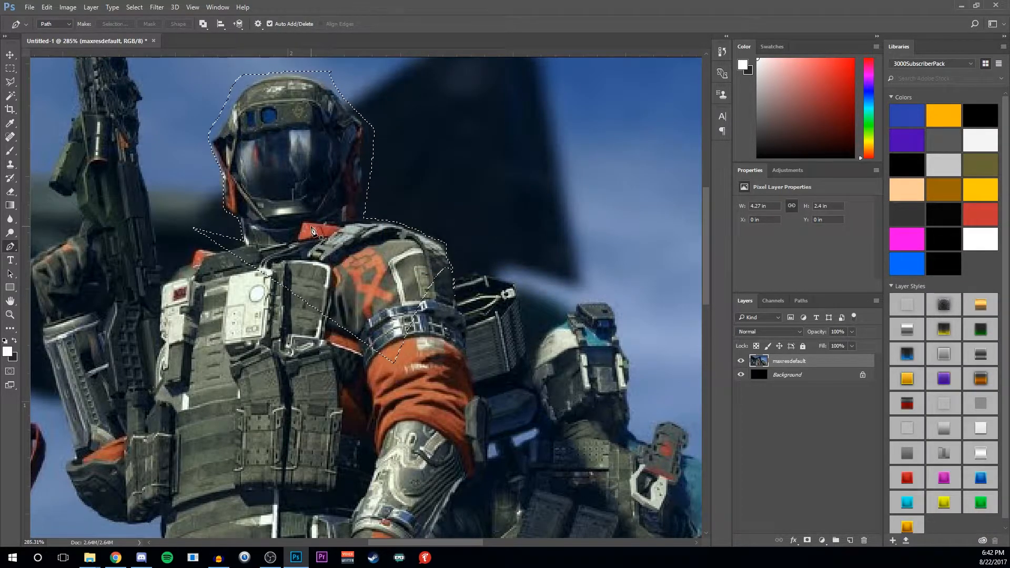
scroll(289, 211, up, 2)
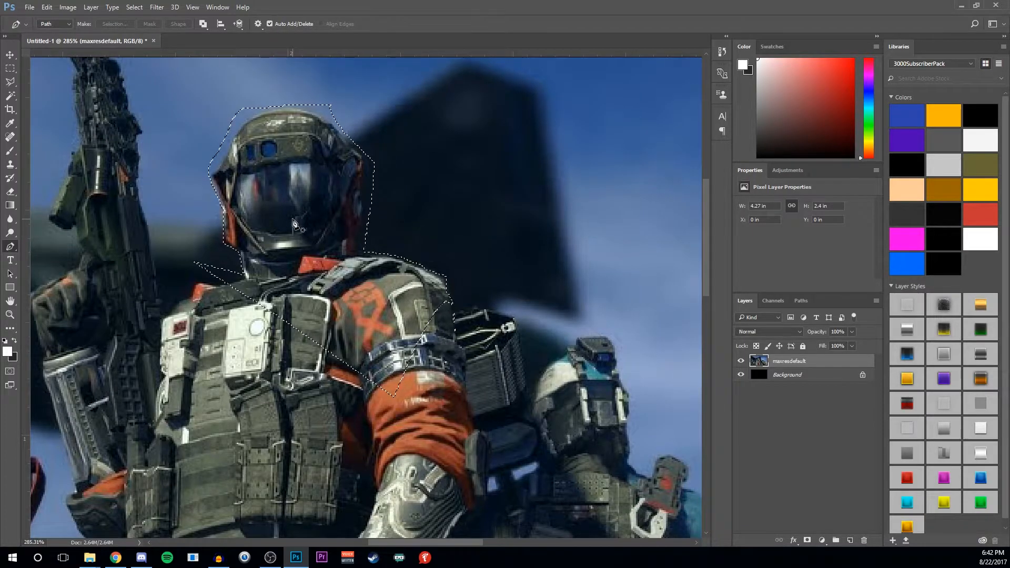
Fit the whole image in the window and activate the Magnetic Lasso tool.
key(ctrl+0)
click(10, 82)
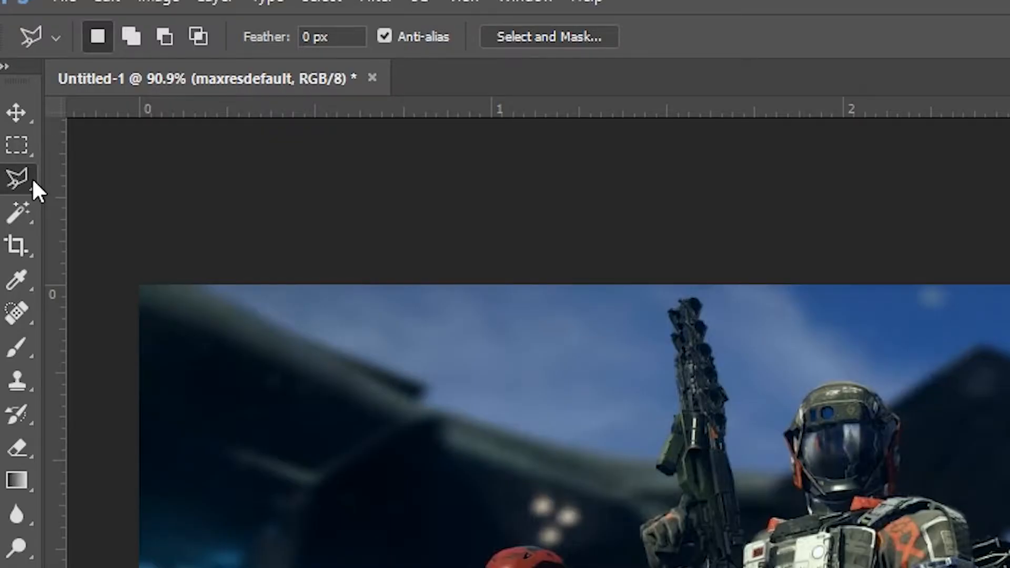
right_click(11, 86)
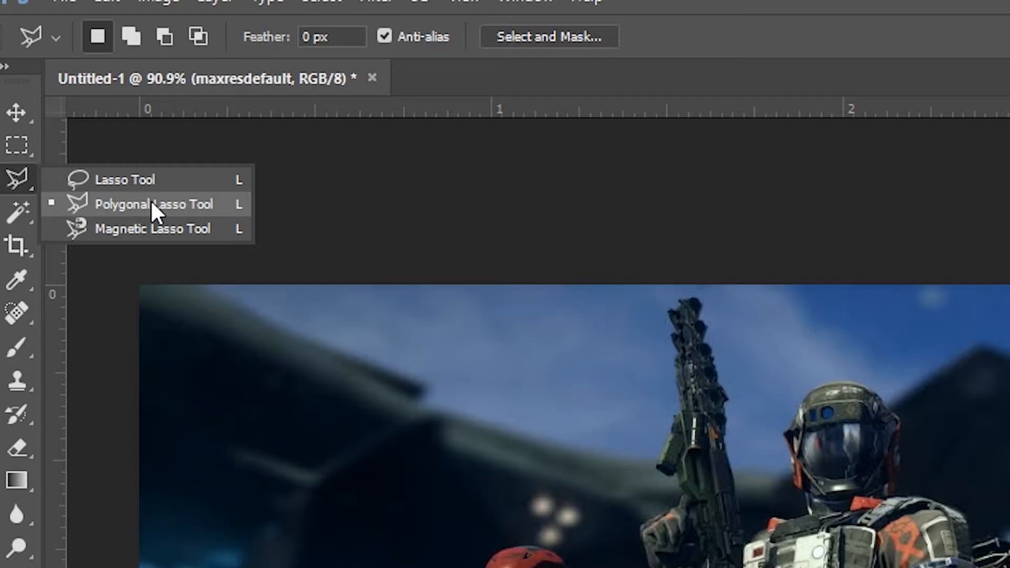
click(160, 226)
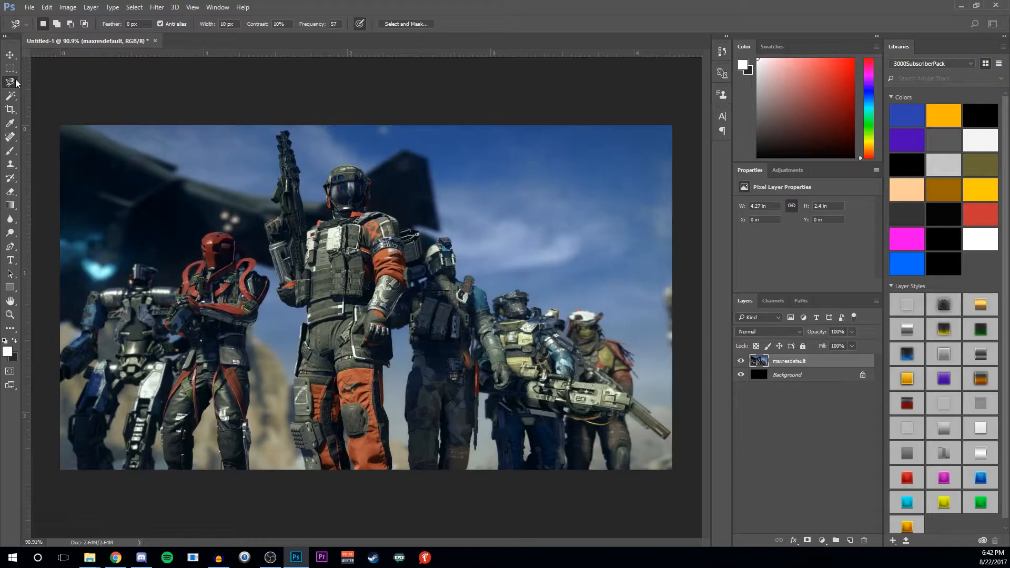
Outline the central soldier's head, weapon and torso with a rough, closed Polygonal Lasso selection.
right_click(11, 84)
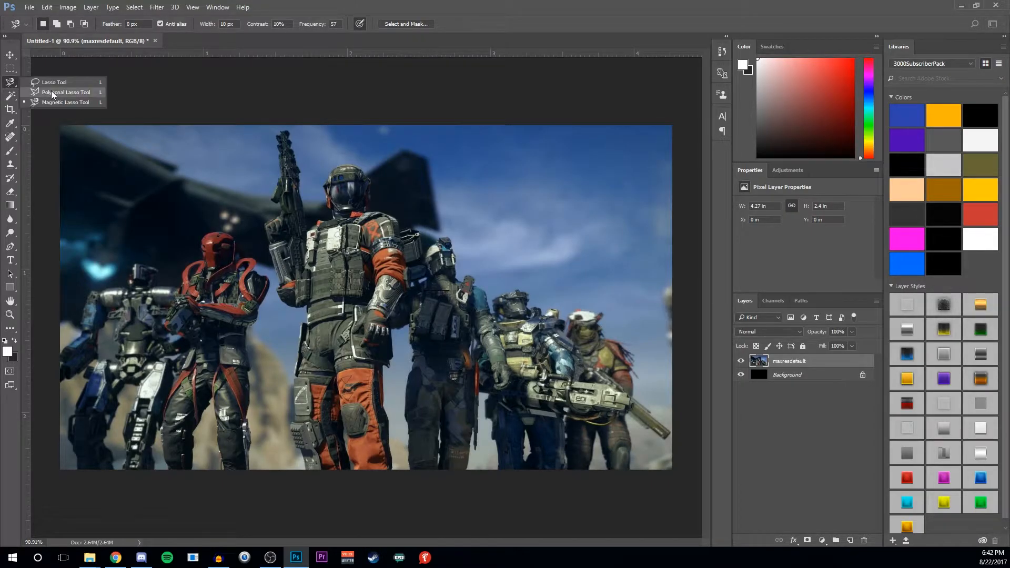
click(51, 90)
click(445, 211)
click(432, 276)
click(299, 312)
click(267, 223)
double_click(272, 196)
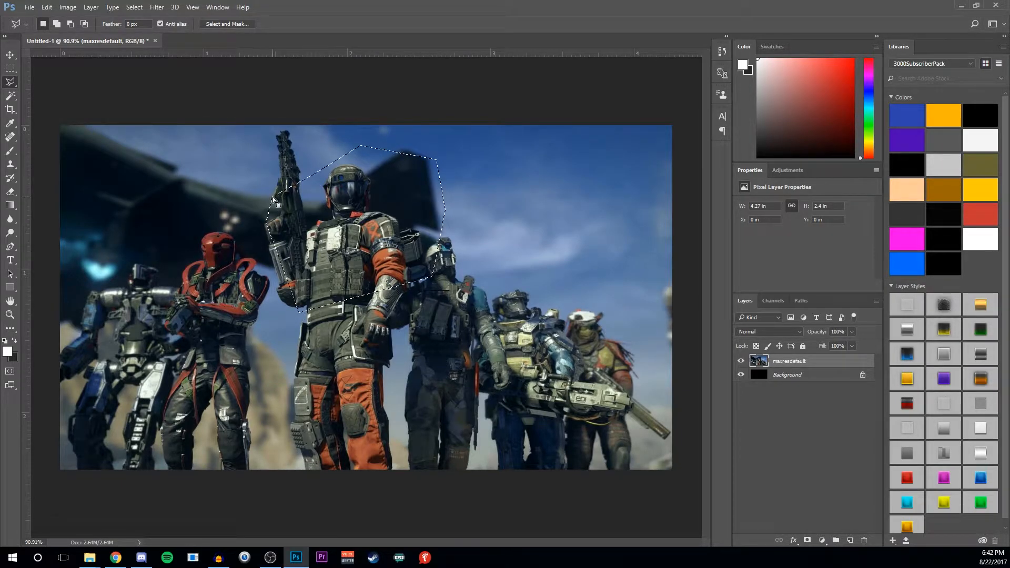
Select a rectangular area across the lower bodies of the soldiers with the Rectangular Marquee tool.
click(10, 68)
right_click(10, 69)
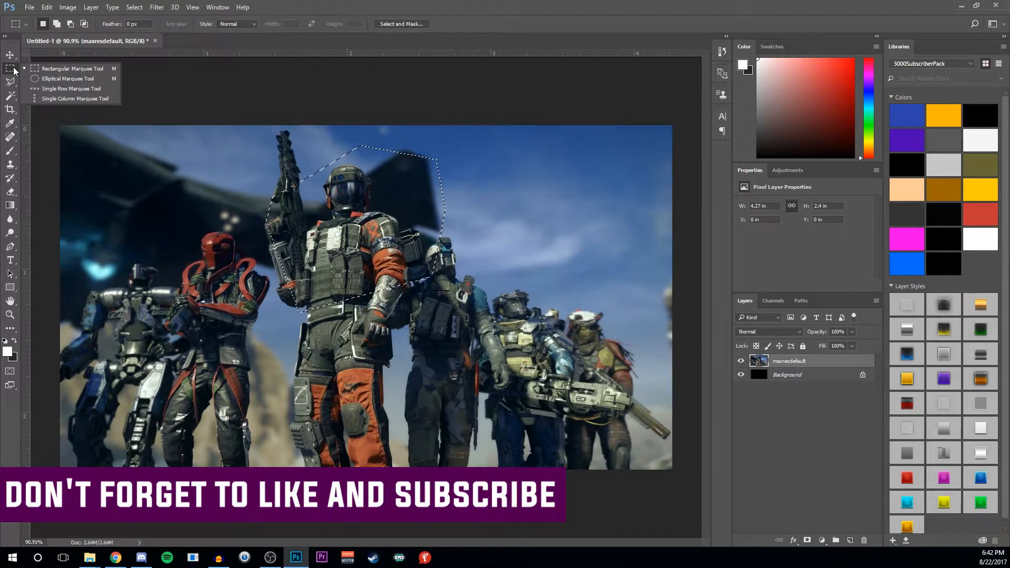
click(66, 69)
drag(124, 306, 437, 420)
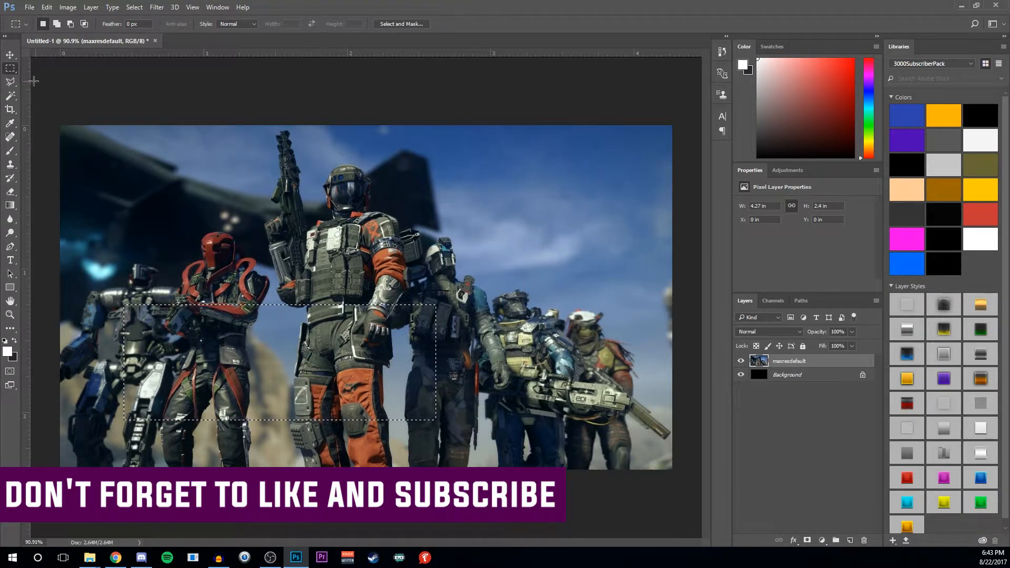
Select an oval area around the central soldier's head and torso with the Elliptical Marquee tool.
right_click(11, 69)
click(67, 80)
drag(296, 167, 456, 284)
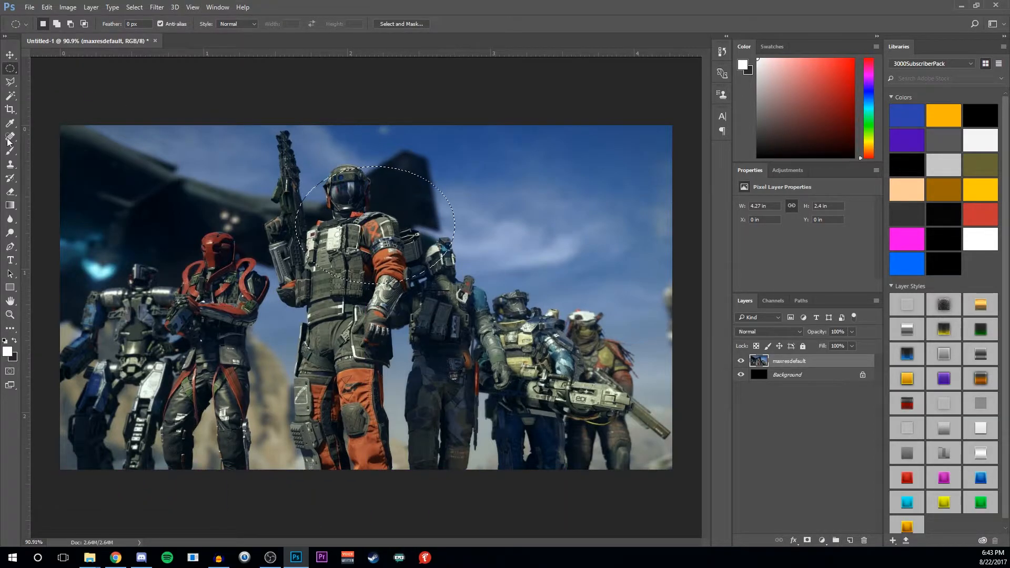
Replace the oval with a perfectly circular Elliptical Marquee selection in the cloudy sky beside the central soldier.
right_click(16, 74)
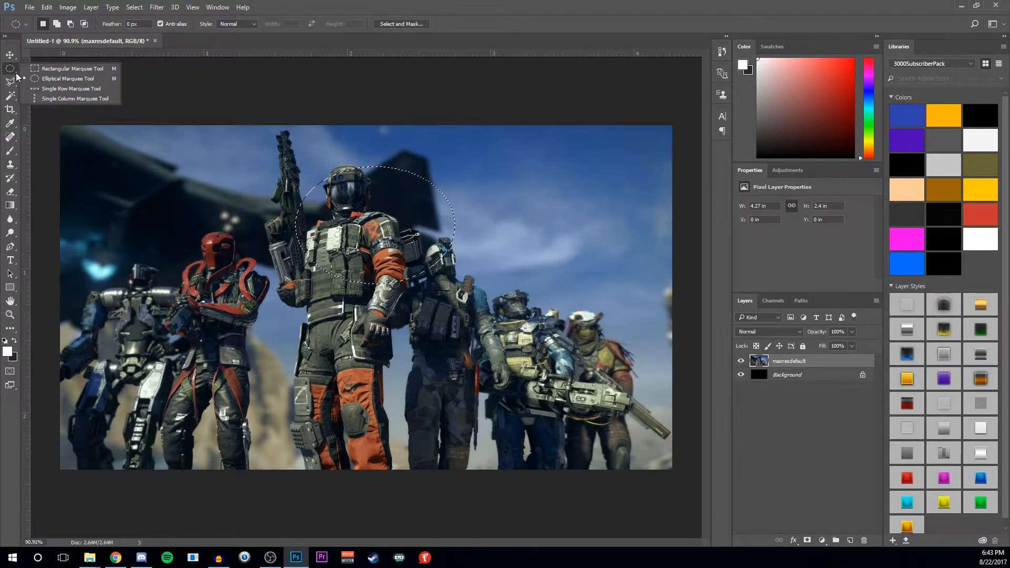
click(46, 78)
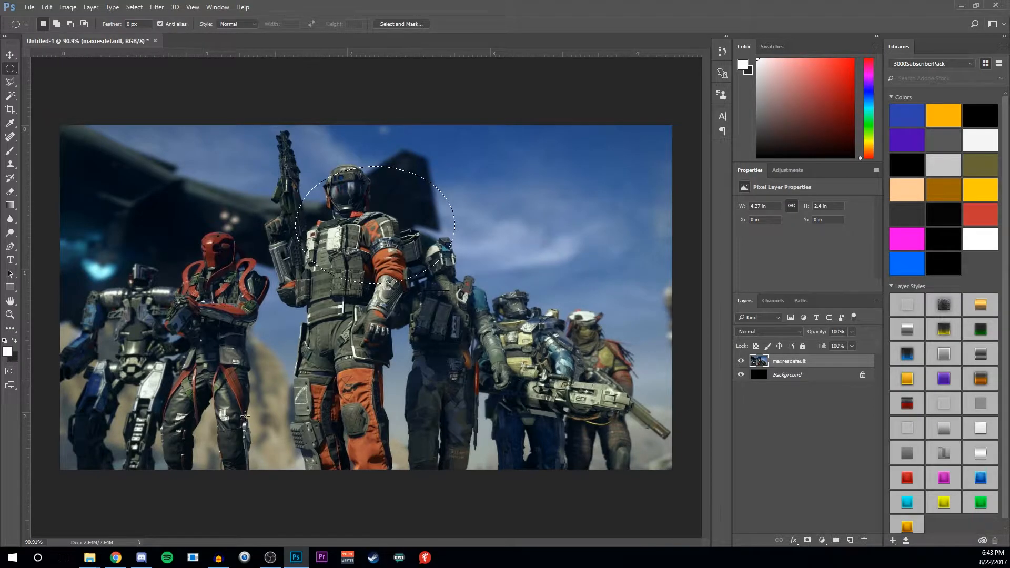
key(shift)
drag(547, 179, 444, 283)
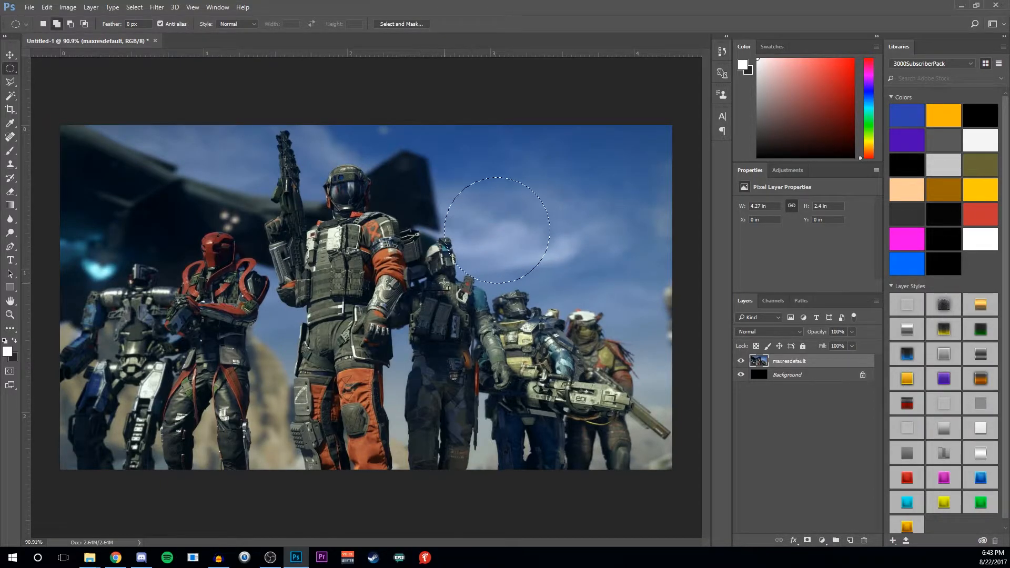
Switch back to the Rectangular Marquee tool and clear the circular selection.
right_click(9, 71)
click(42, 69)
click(430, 216)
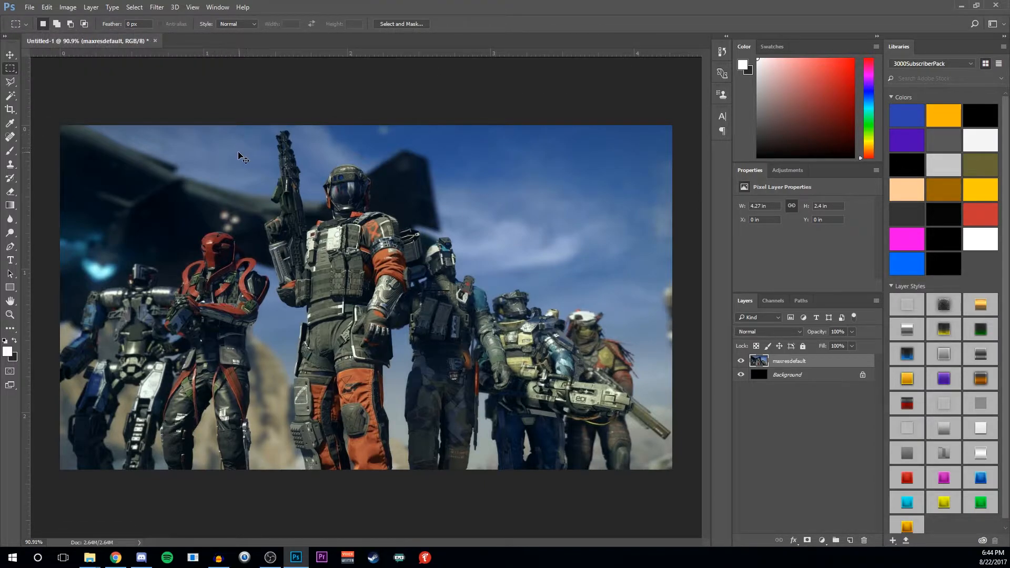
key(ctrl+t)
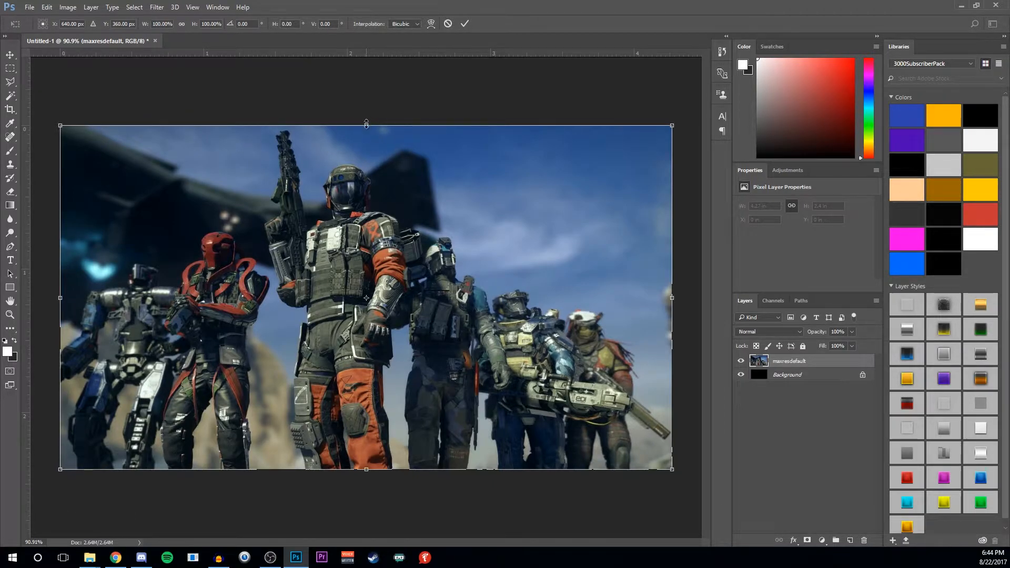
key(Return)
click(47, 7)
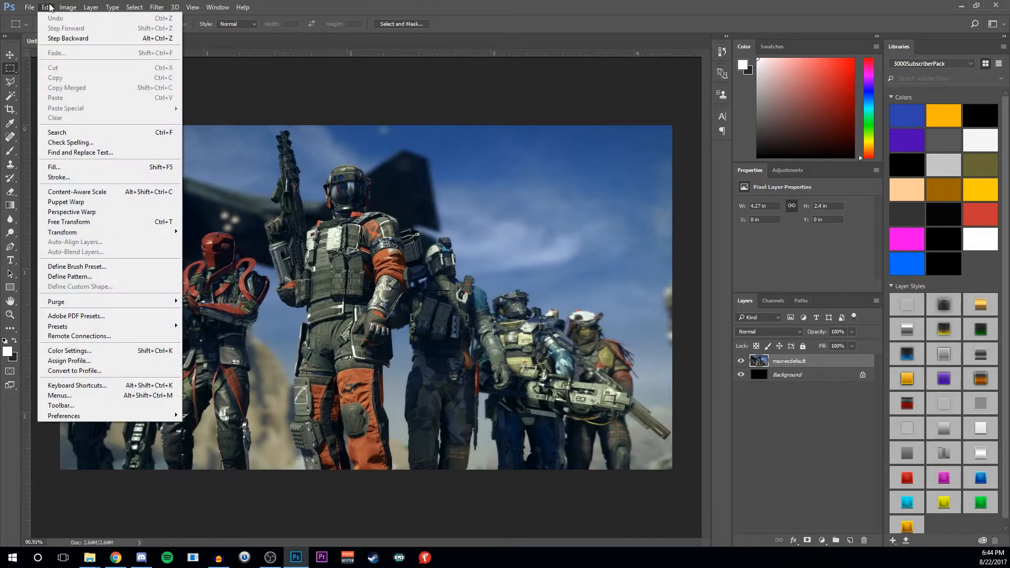
mouse_move(86, 233)
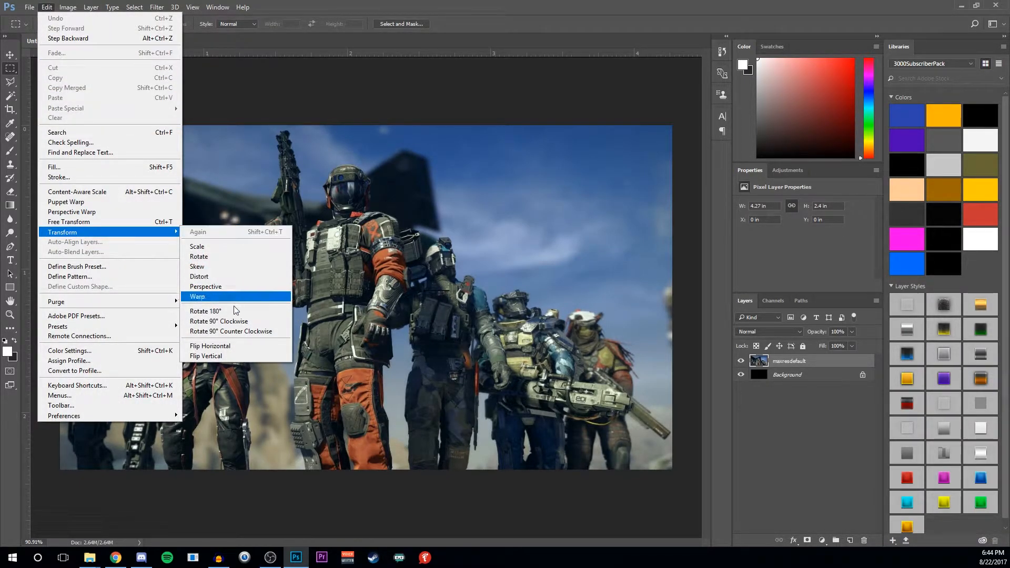
click(240, 83)
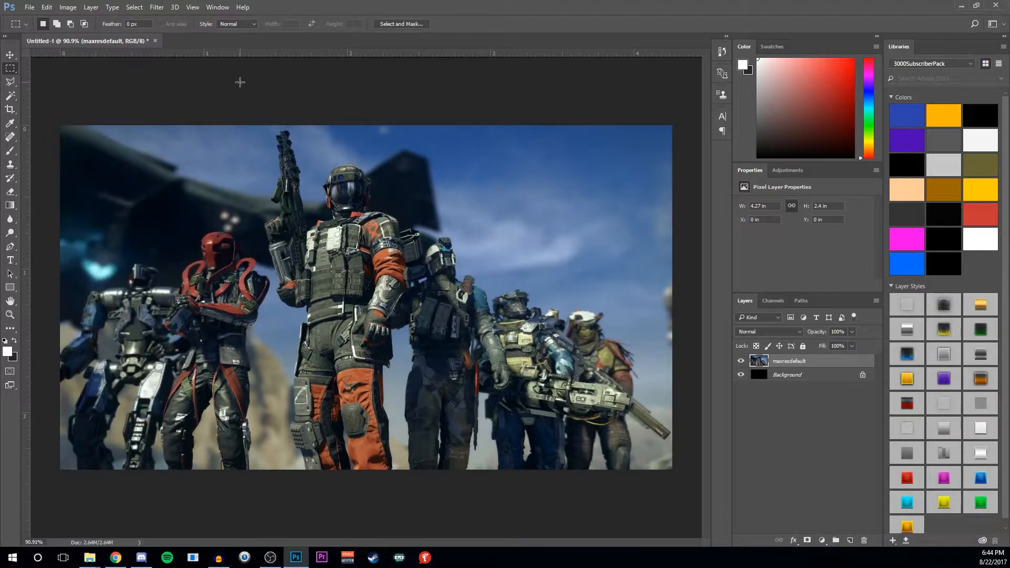
Try reshaping the image layer with Free Transform, undo the first change, squeeze it to 22.66% width and 78.75% height, and cancel.
key(ctrl+t)
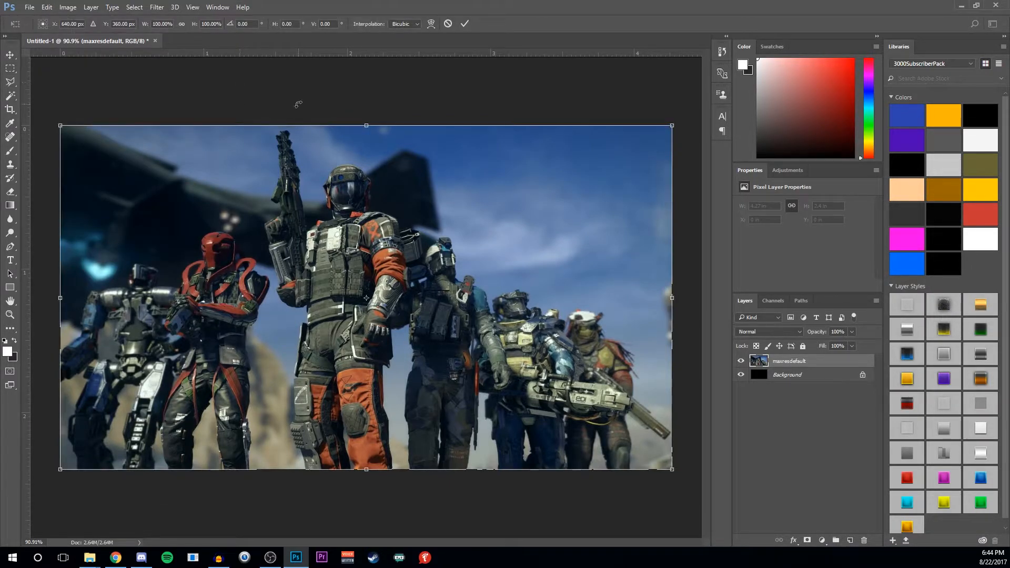
drag(363, 118, 230, 213)
key(ctrl+z)
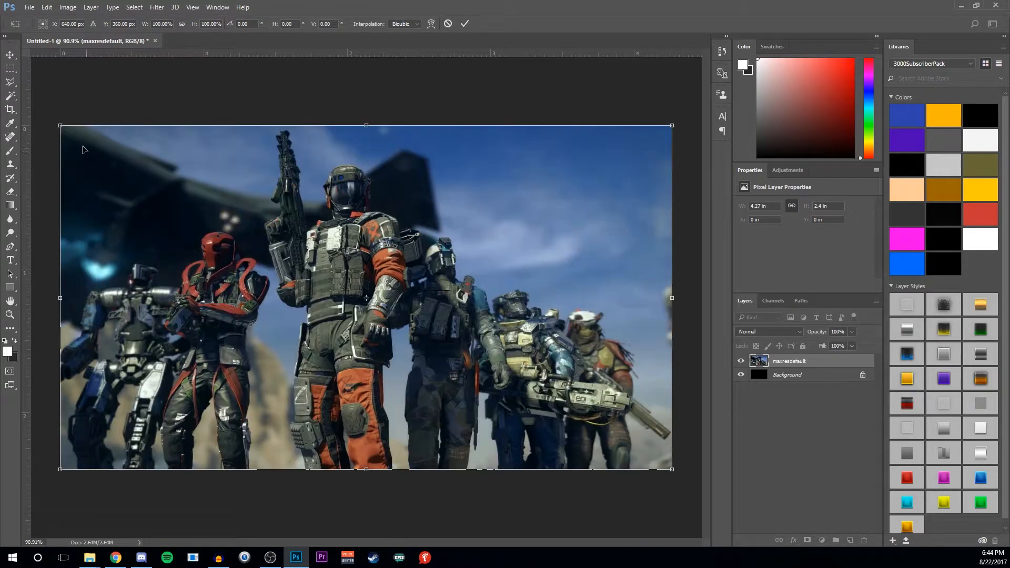
drag(59, 122, 534, 198)
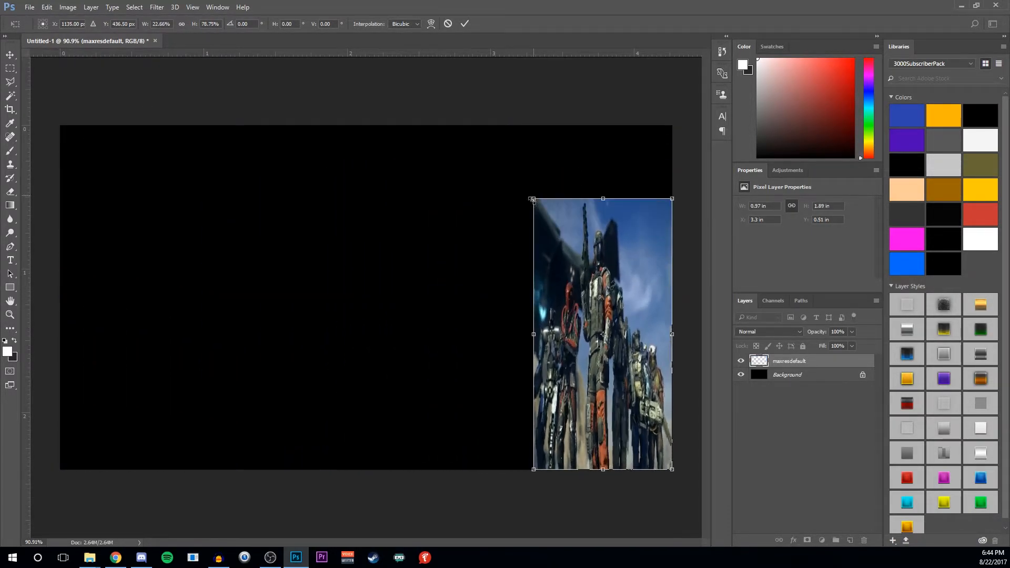
key(Escape)
Try the Skew transform on the image layer by shifting its right edge, and cancel it.
click(67, 7)
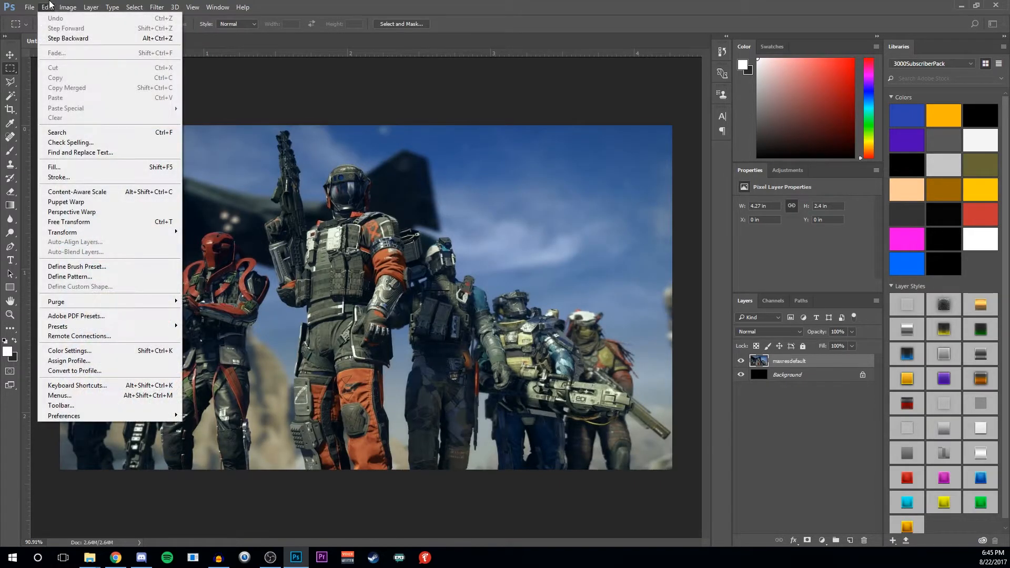
mouse_move(145, 231)
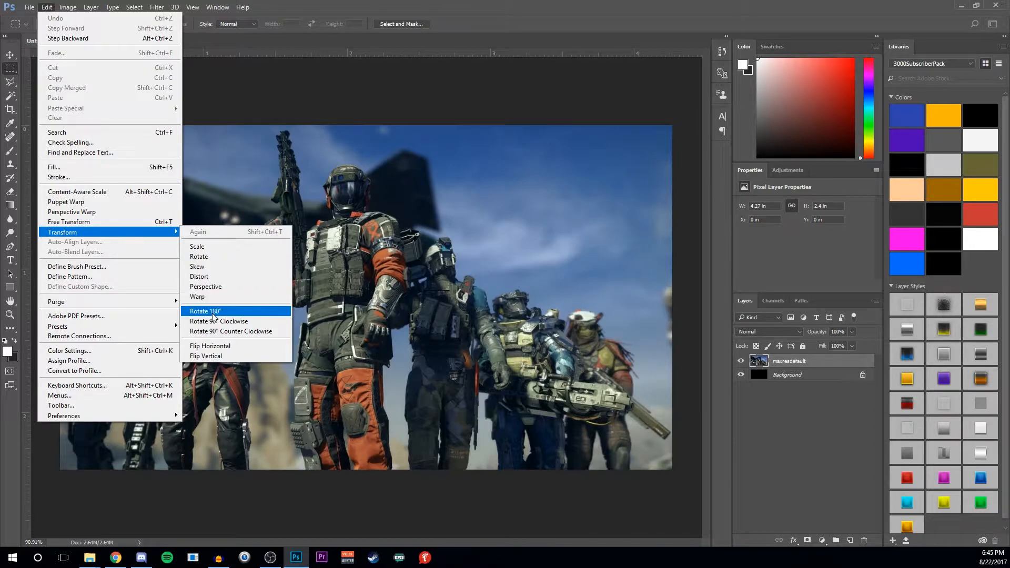
click(246, 266)
mouse_move(675, 298)
mouse_down()
mouse_move(680, 237)
mouse_move(676, 364)
mouse_move(676, 254)
mouse_move(676, 347)
mouse_move(676, 295)
mouse_up()
key(Escape)
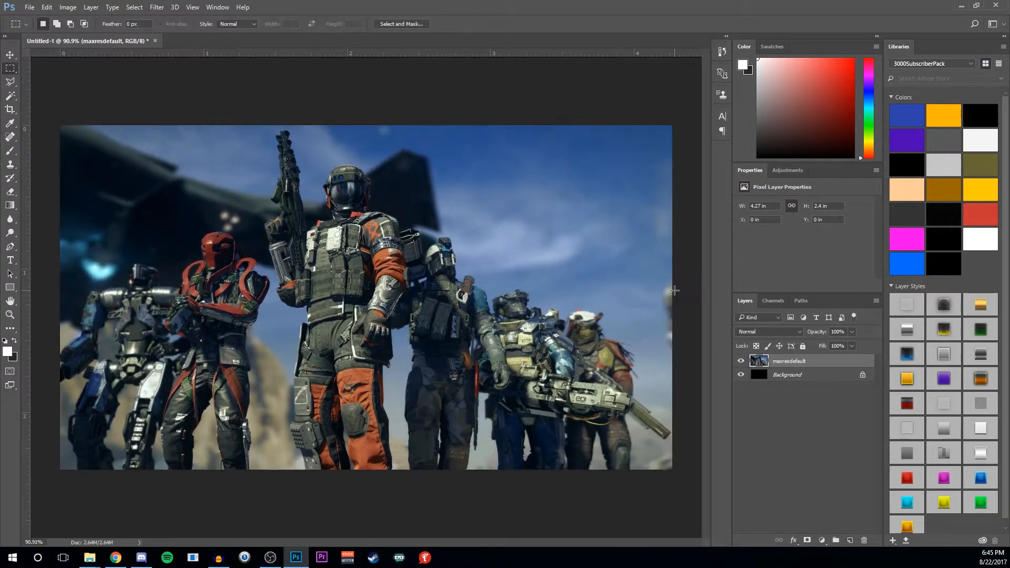
Try distorting the image layer by pulling its upper-left corner up toward the middle, and undo the distortion.
click(47, 7)
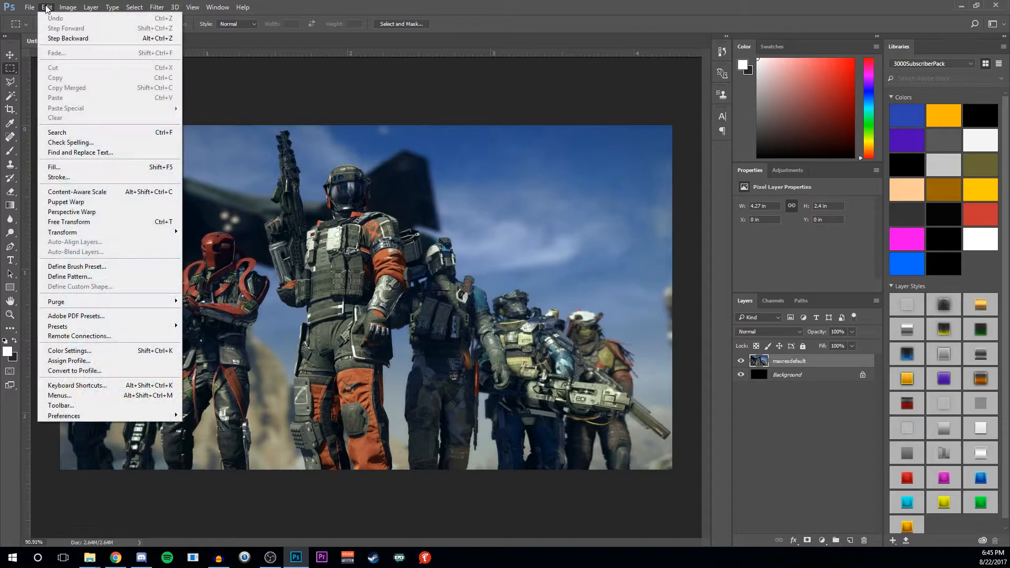
mouse_move(104, 232)
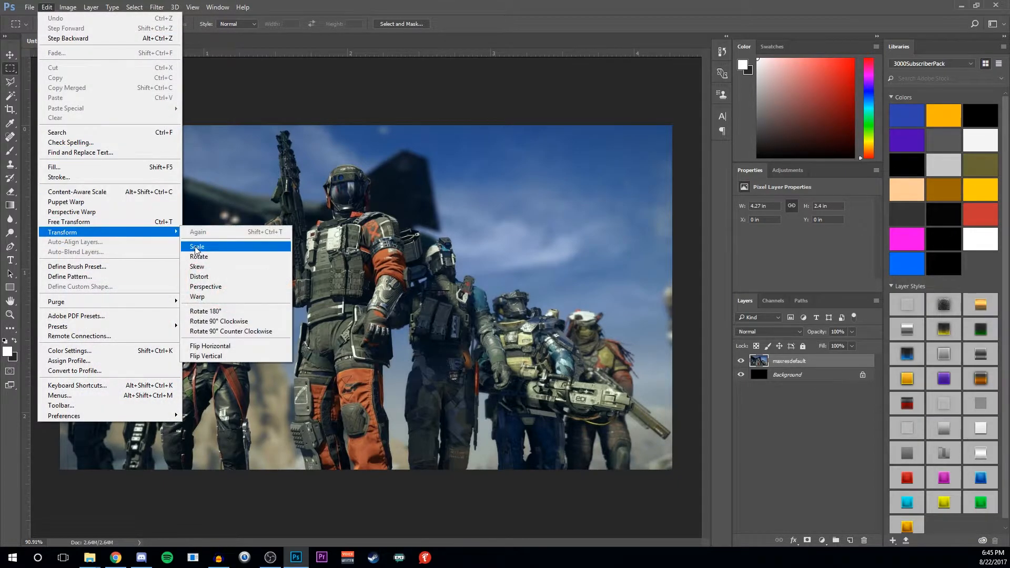
click(215, 278)
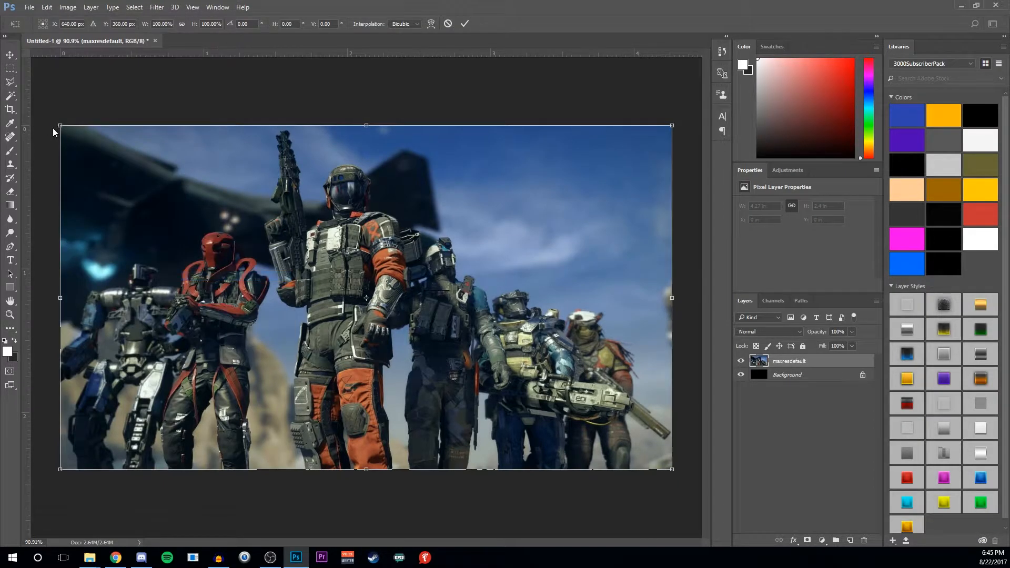
drag(61, 127, 424, 49)
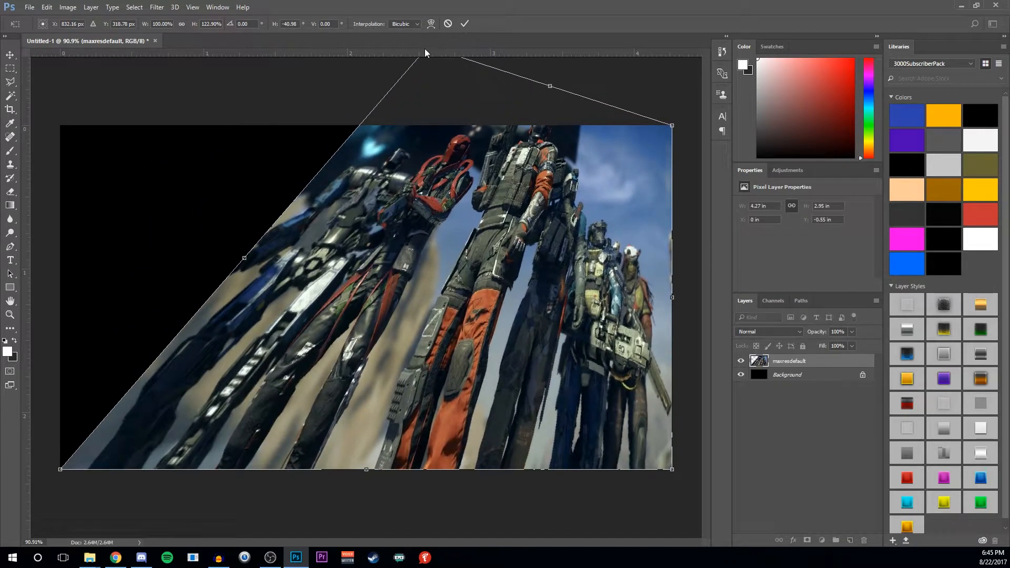
key(ctrl+z)
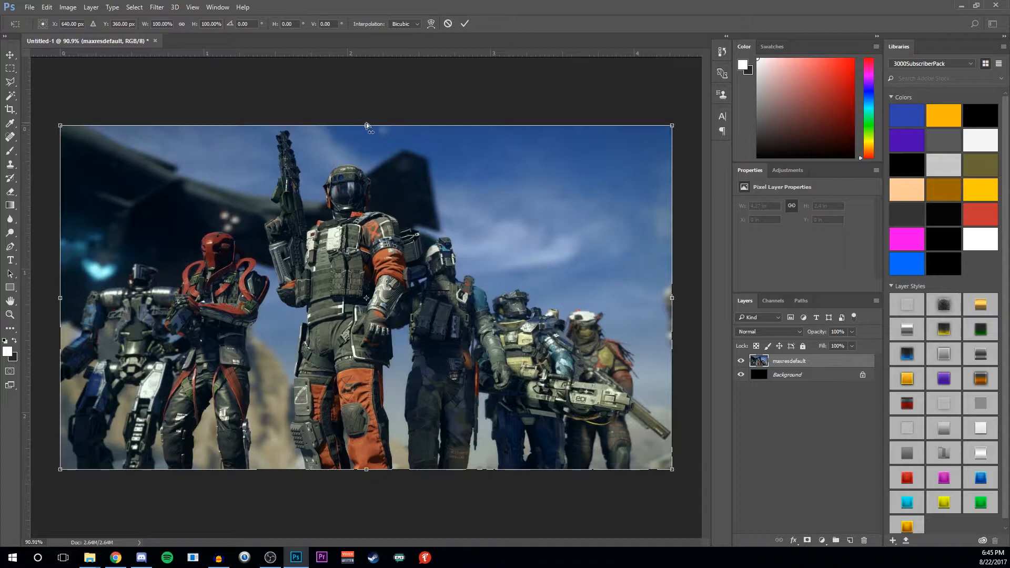
Try a perspective transform that shortens the left side of the image layer symmetrically, and cancel it.
mouse_move(365, 126)
mouse_down()
mouse_move(310, 121)
mouse_move(402, 123)
mouse_move(371, 127)
mouse_up()
key(ctrl+z)
drag(60, 126, 77, 210)
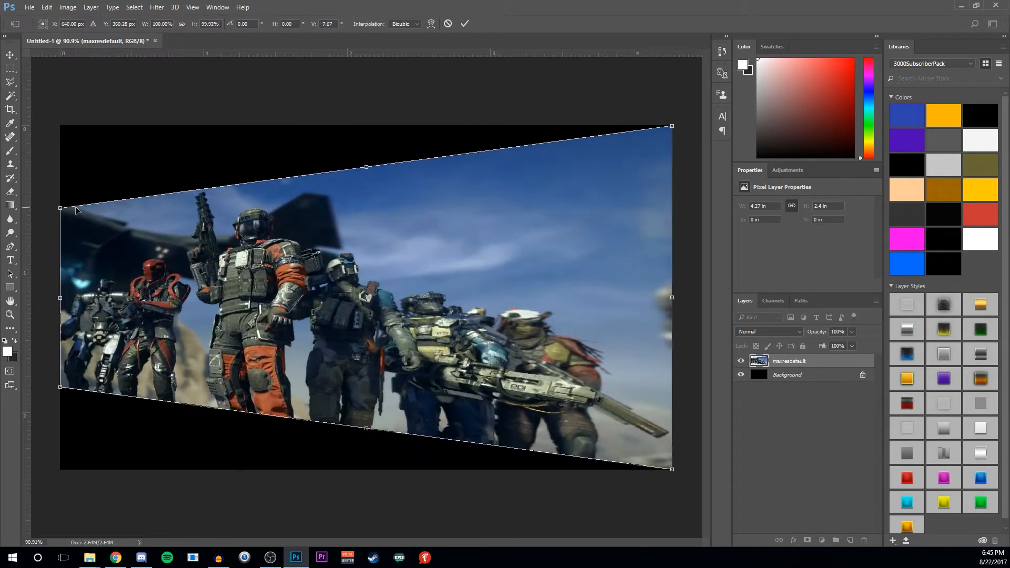
key(Escape)
Try the Warp transform by bending the image's upper-left interior area toward the right, and cancel it.
click(47, 7)
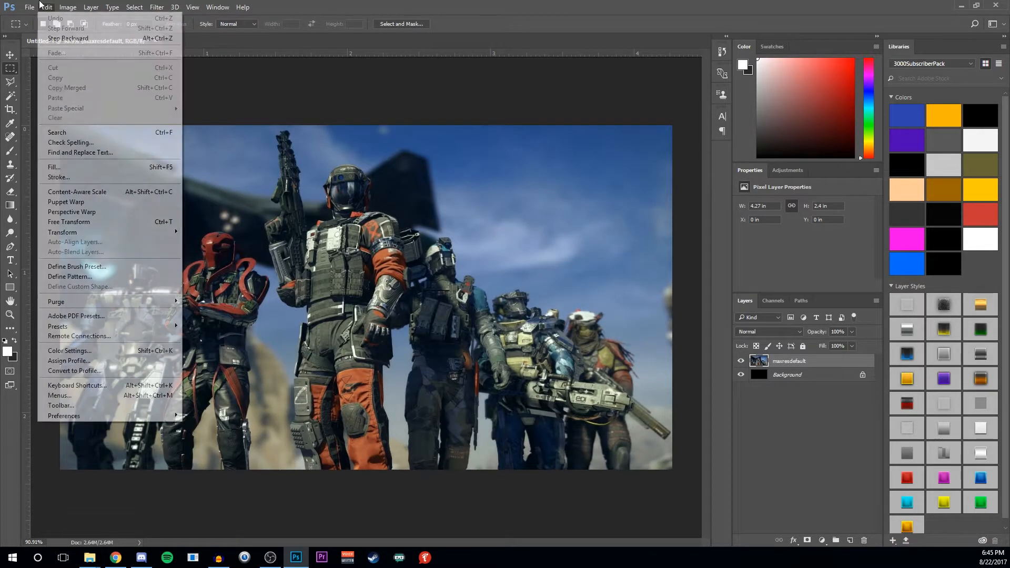
mouse_move(120, 231)
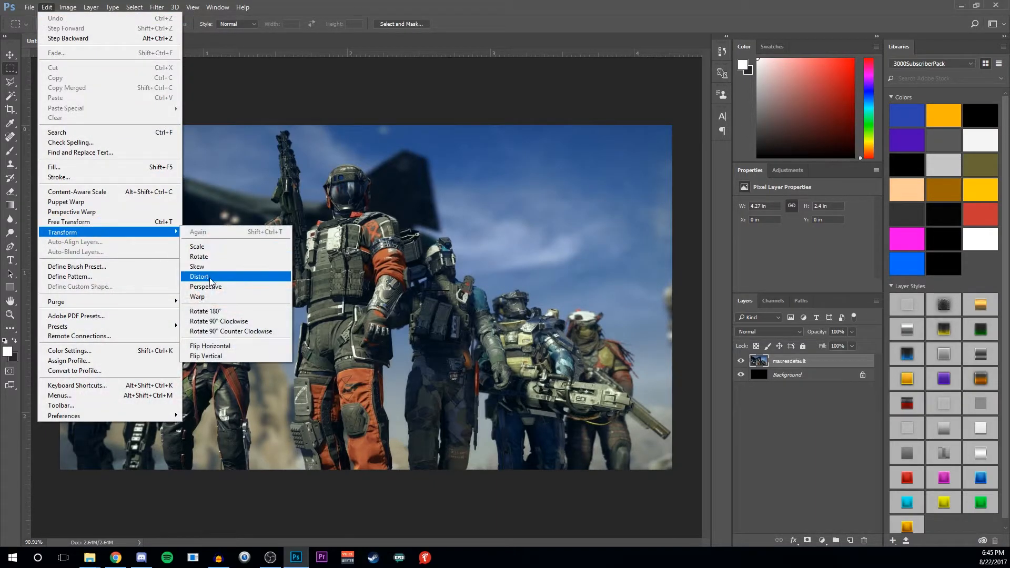
click(197, 296)
drag(266, 242, 408, 238)
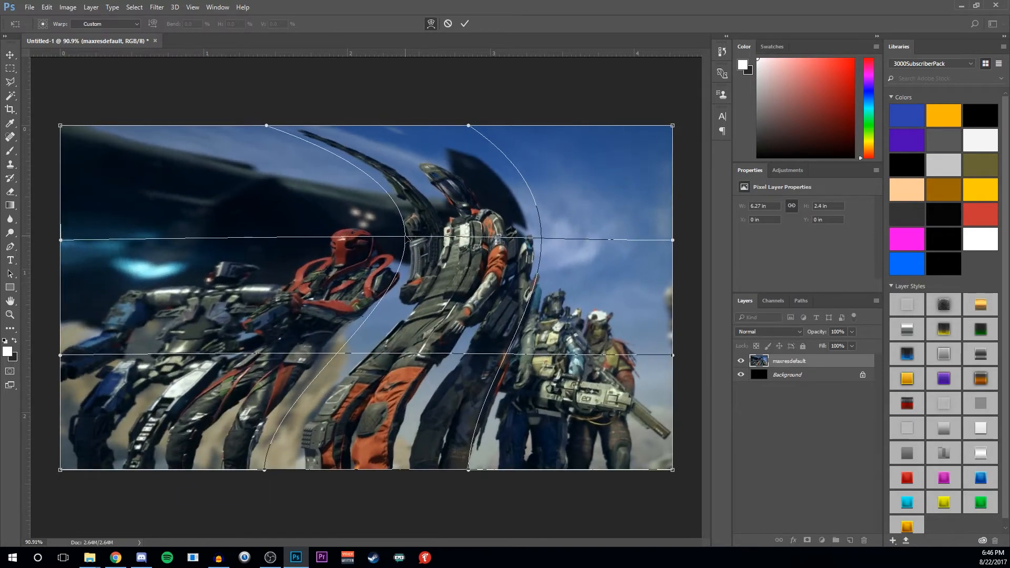
key(Escape)
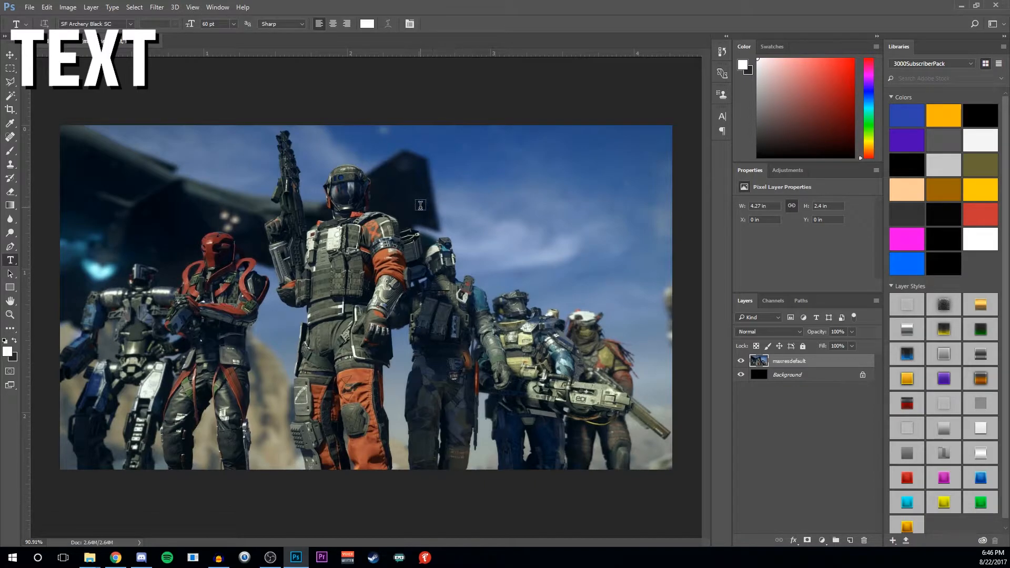
Add the text HELLO in the sky right of the central soldier and move it slightly lower.
click(420, 208)
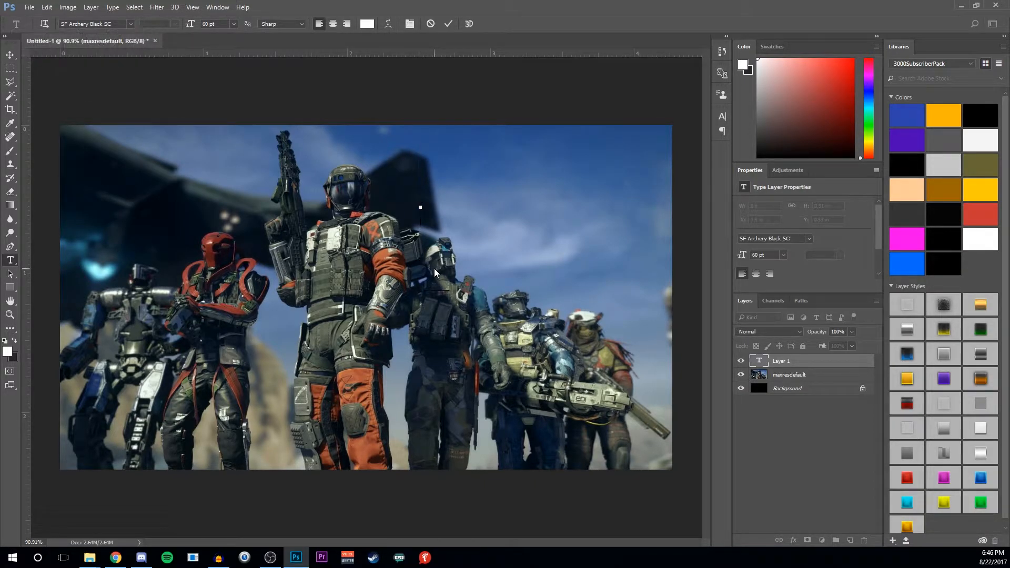
text(HELLO)
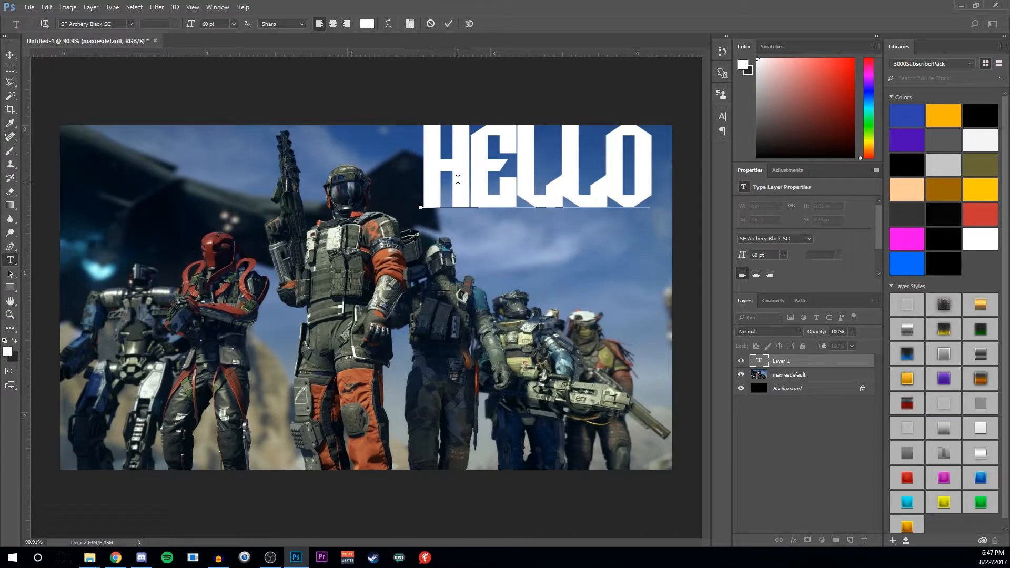
click(10, 55)
drag(519, 171, 510, 211)
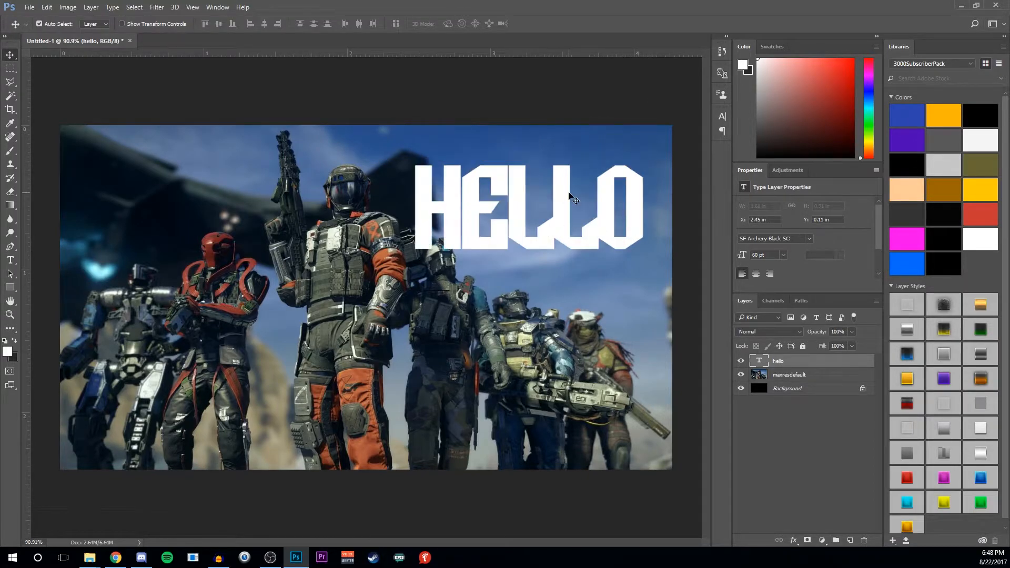
Show the character settings away from the text and recolor HELLO, trying red before accepting green 57d42b.
click(723, 115)
drag(665, 107, 295, 116)
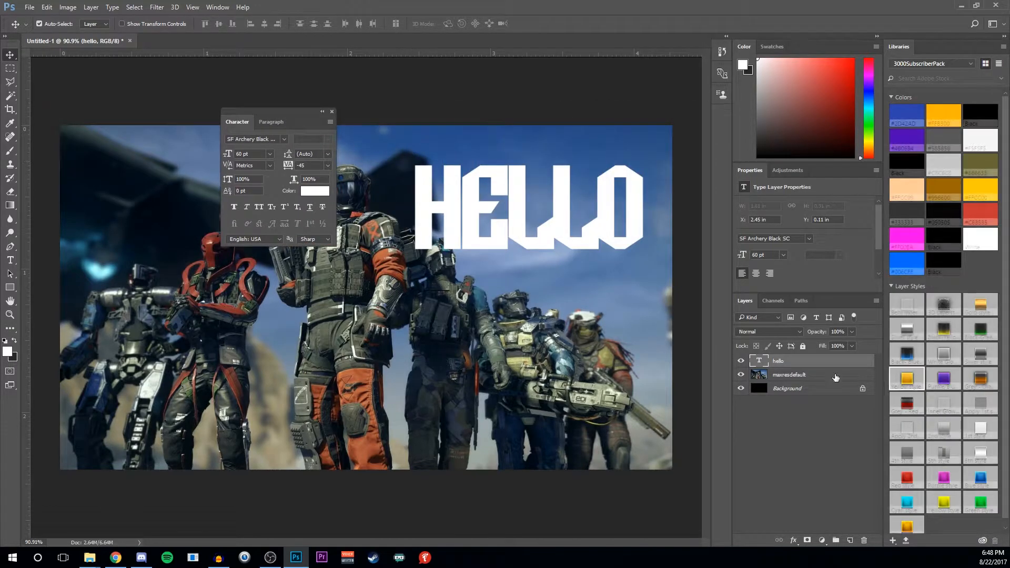
click(311, 192)
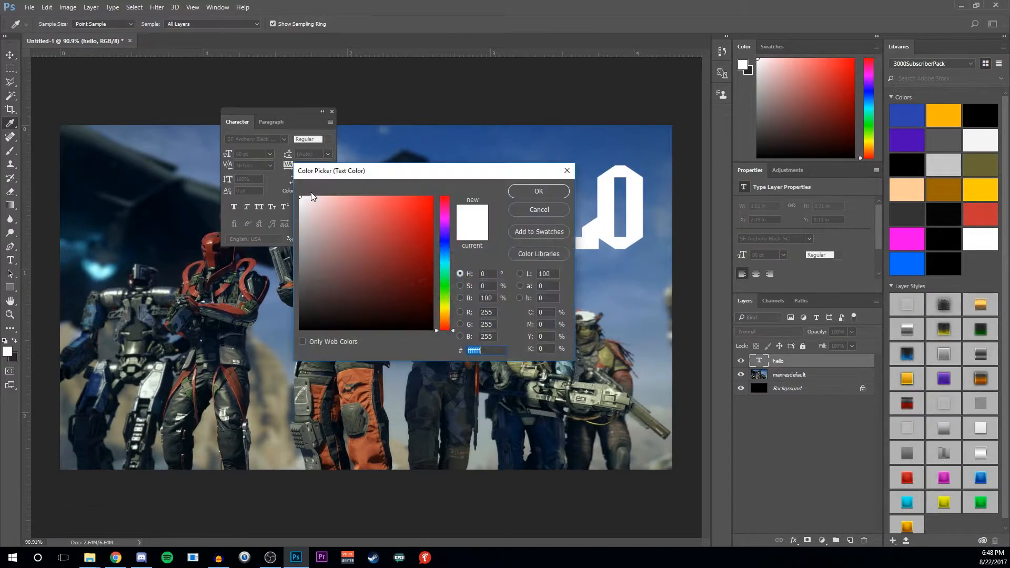
drag(459, 171, 326, 251)
click(416, 272)
click(315, 197)
click(313, 307)
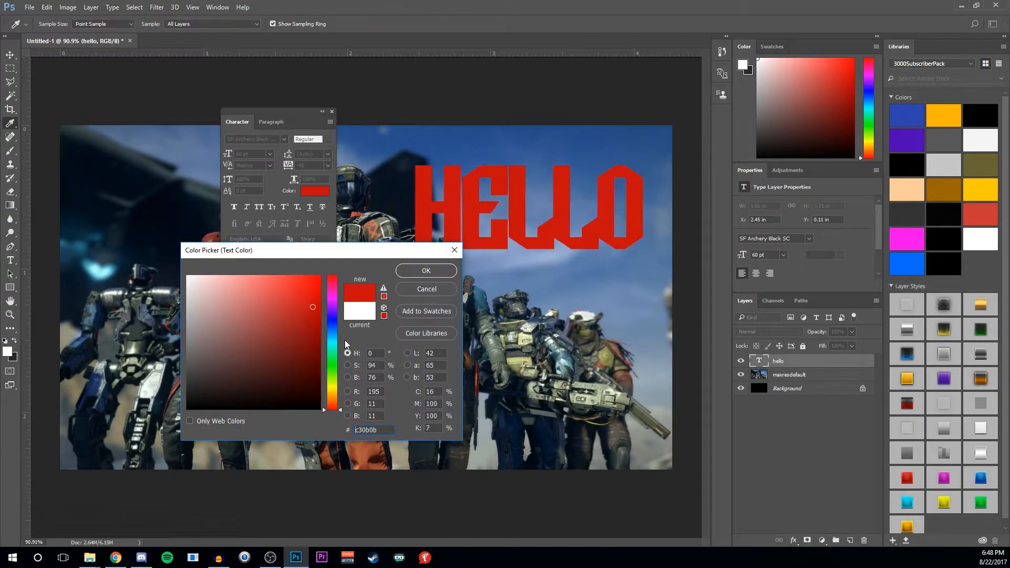
drag(337, 312, 335, 371)
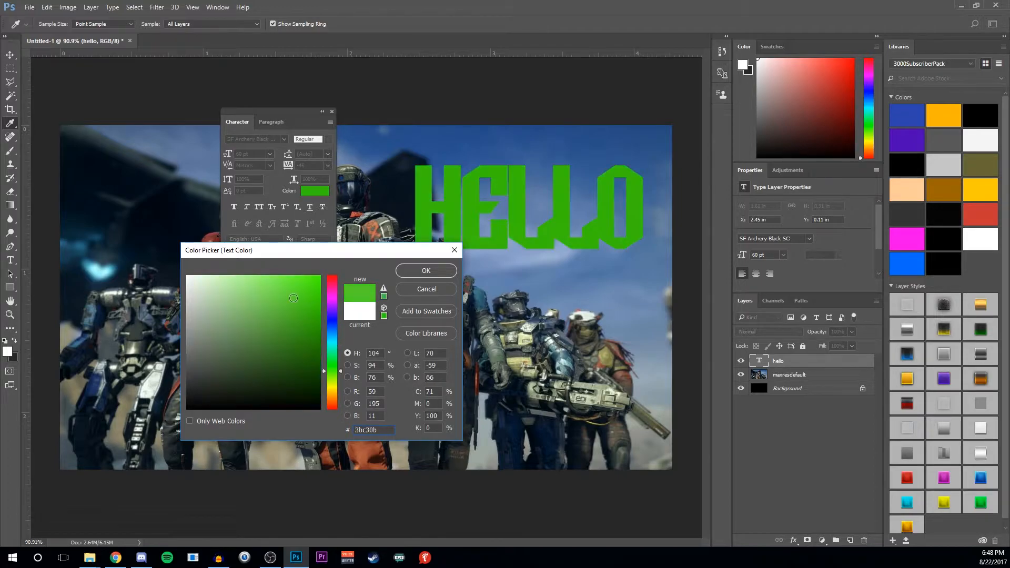
click(293, 298)
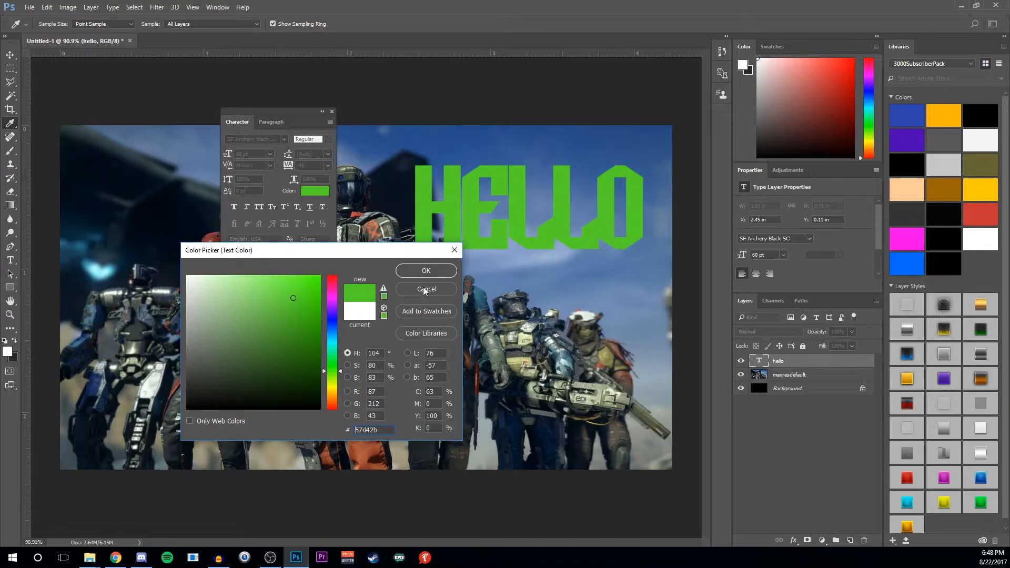
click(426, 271)
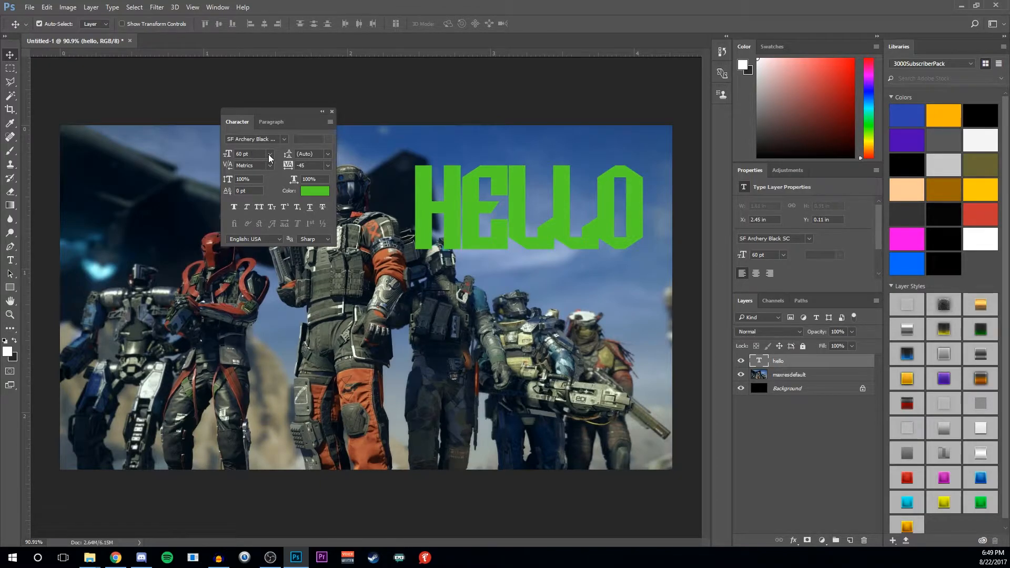
Try font sizes of 55 pt and 155 pt on the HELLO text.
click(270, 154)
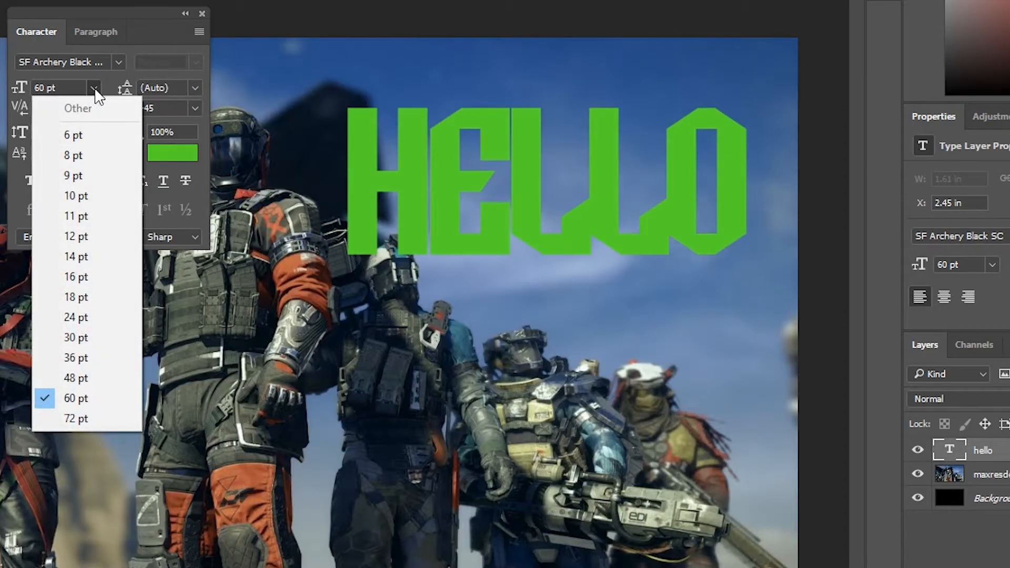
click(95, 89)
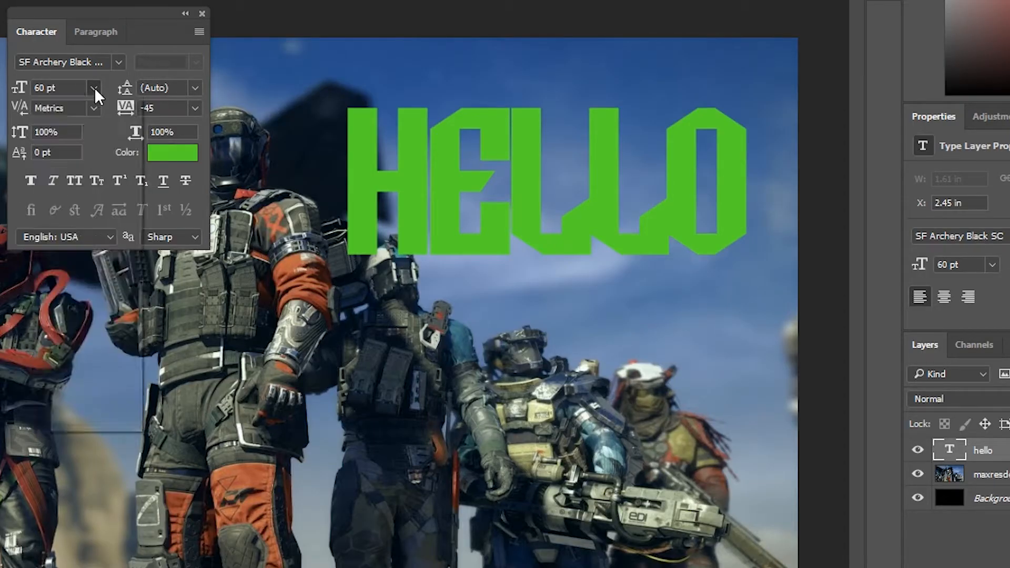
click(71, 88)
text(55)
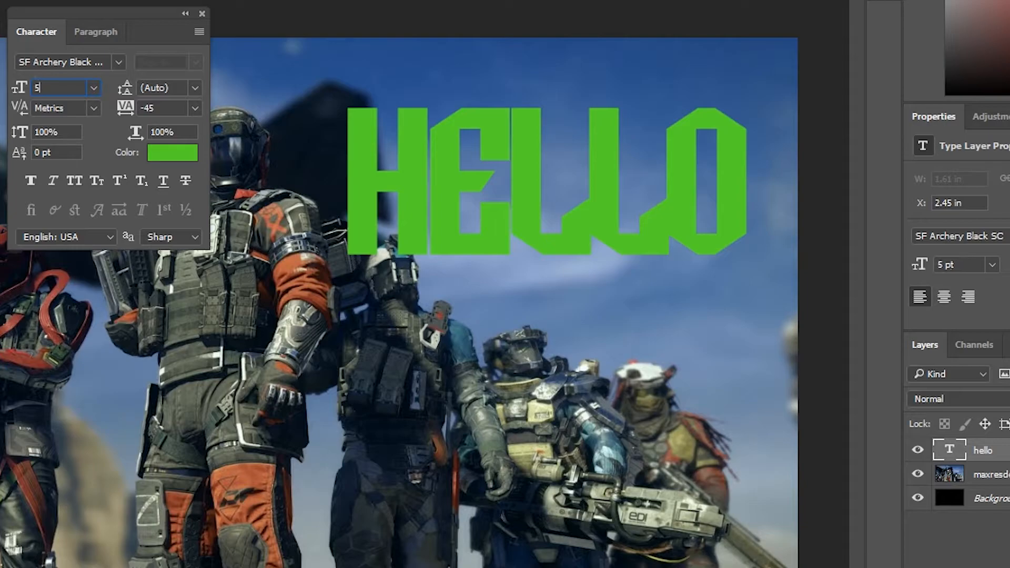
key(Return)
click(68, 88)
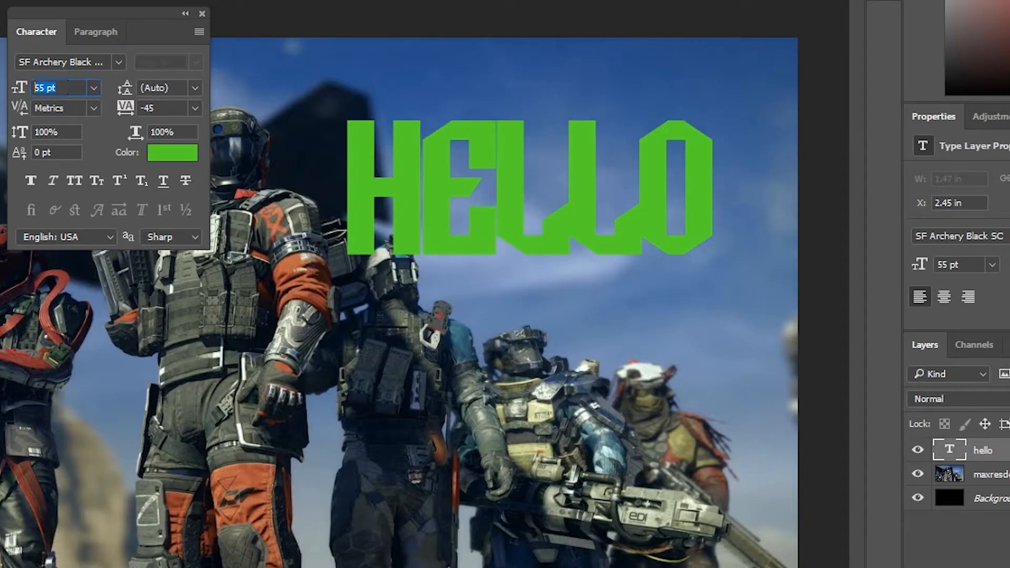
text(155)
key(Return)
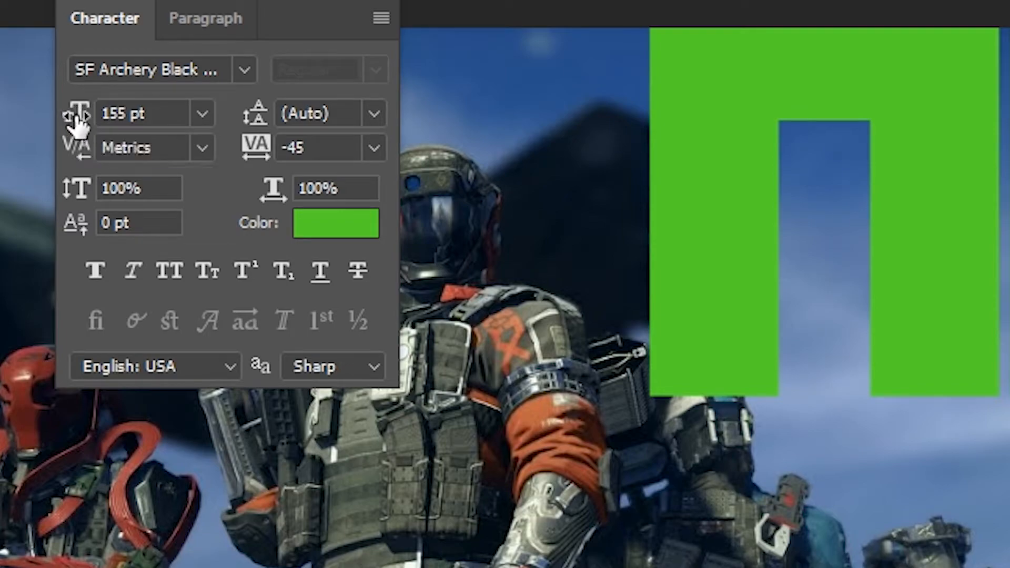
Reduce the HELLO text to 69 pt, and try faux bold before turning it off again.
drag(76, 124, 62, 142)
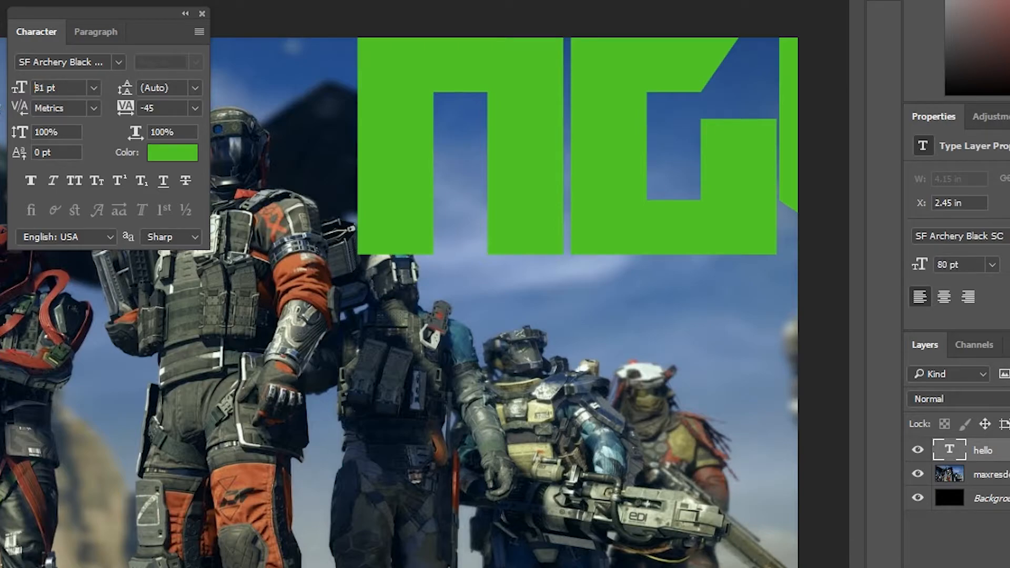
drag(24, 91, 66, 80)
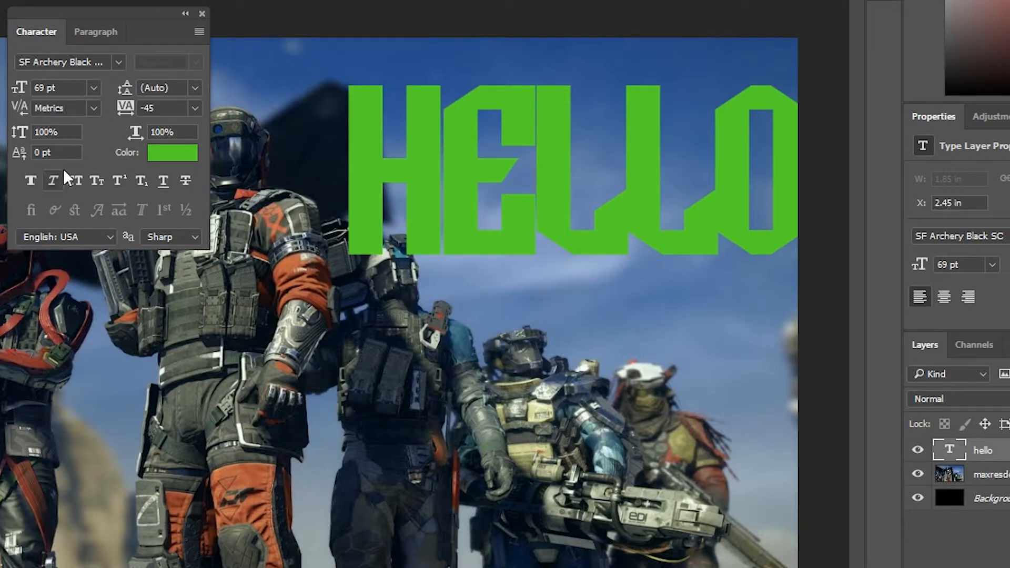
click(29, 181)
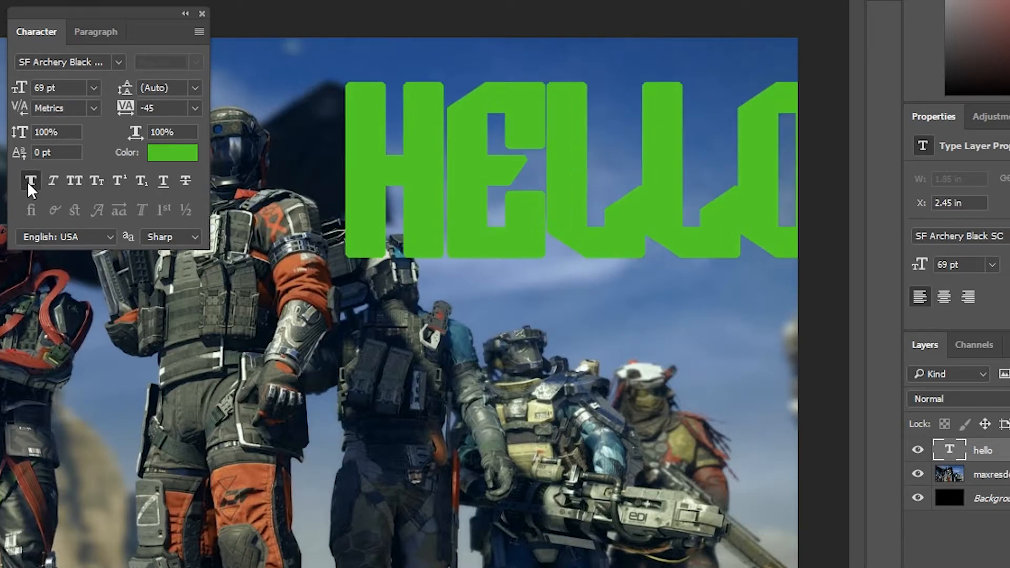
click(29, 181)
Widen the letter spacing of the HELLO text to a tracking of 75, and reset it to 0.
drag(126, 109, 87, 113)
drag(166, 107, 93, 105)
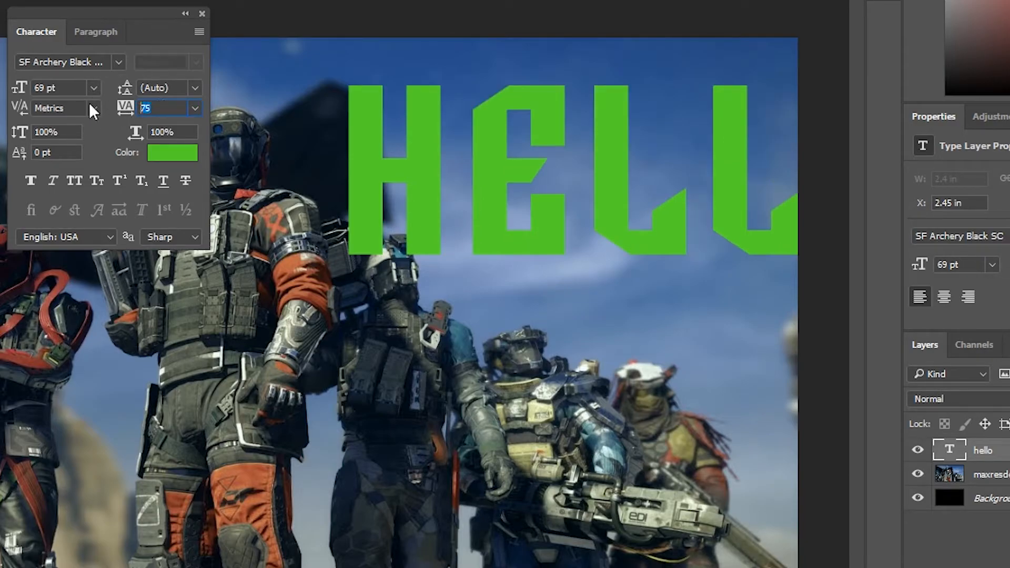
text(0)
key(Return)
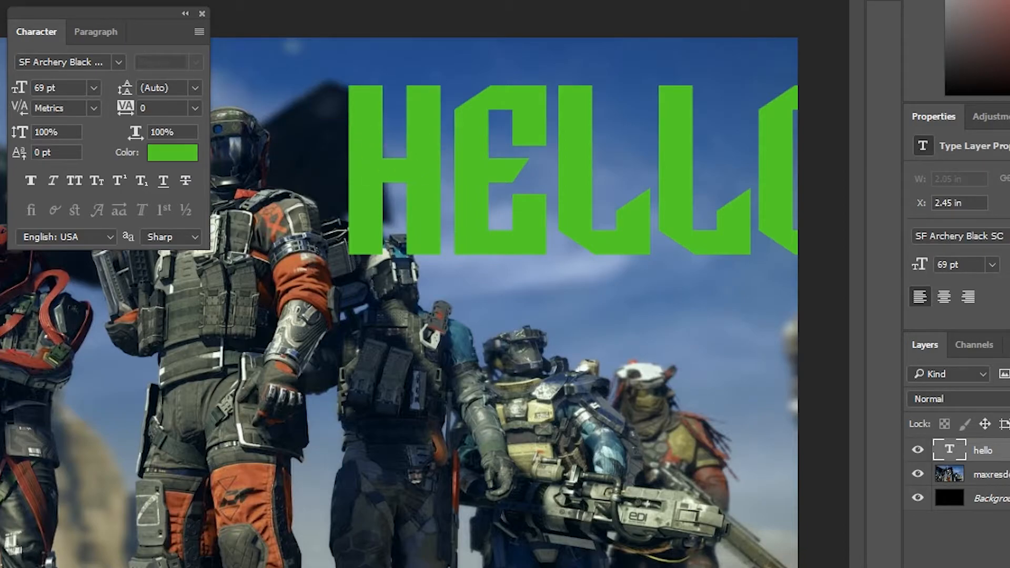
Move the HELLO text over the central soldier's torso and accept its Free Transform.
drag(418, 116, 331, 113)
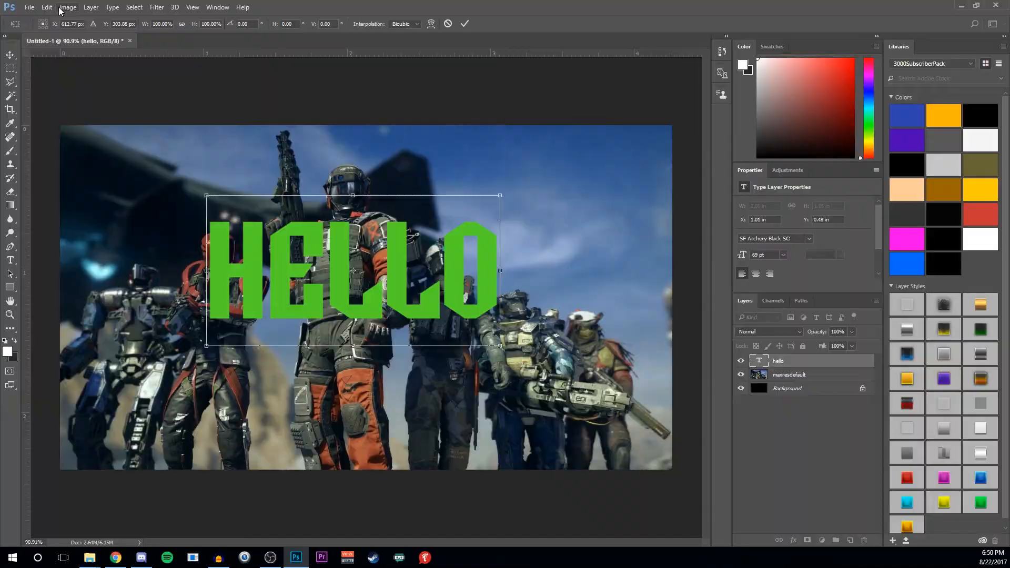
key(Return)
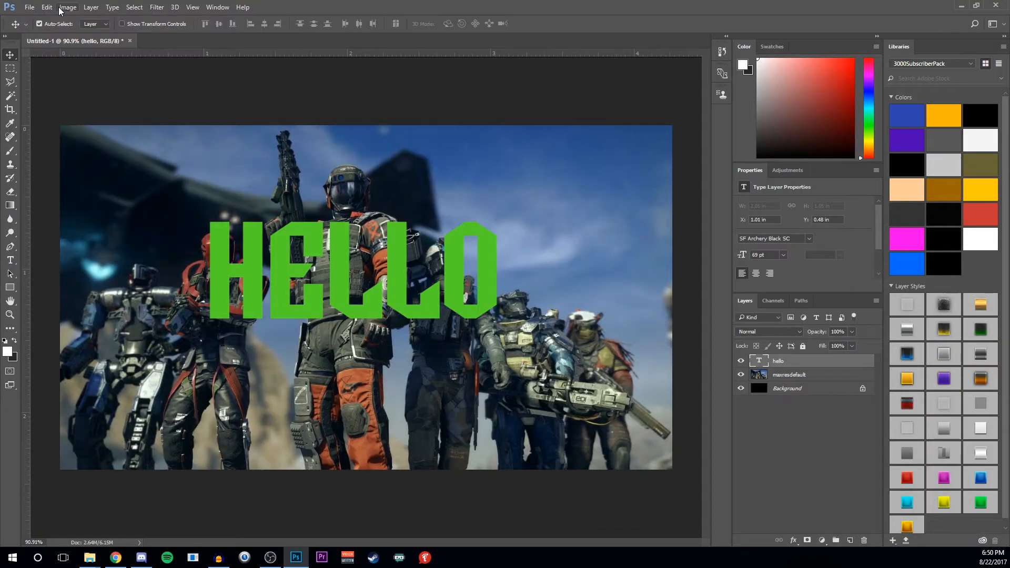
Skew the HELLO text so it slants upward to the right, and reposition it over the central soldier's torso.
click(43, 6)
mouse_move(90, 232)
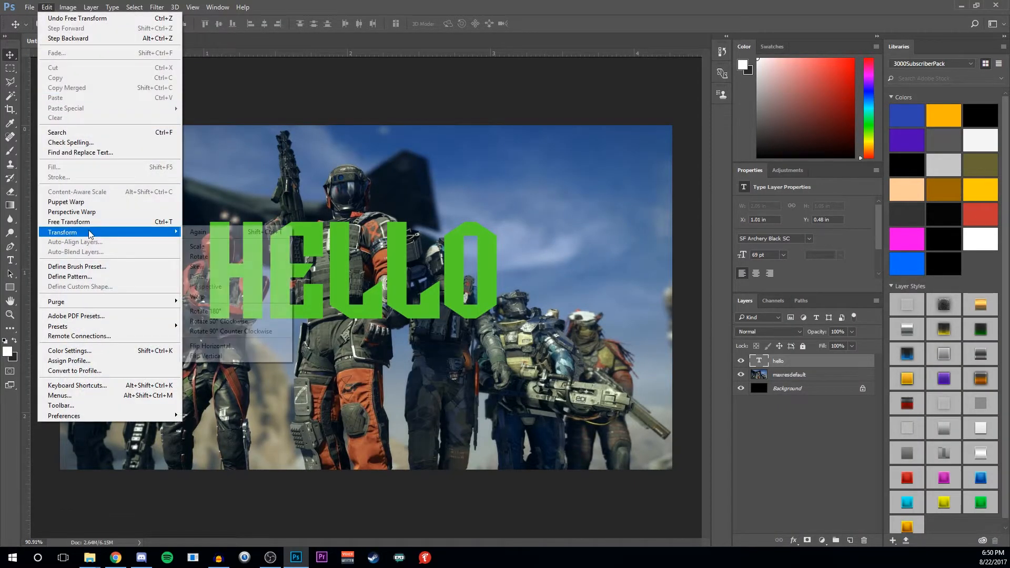
click(207, 269)
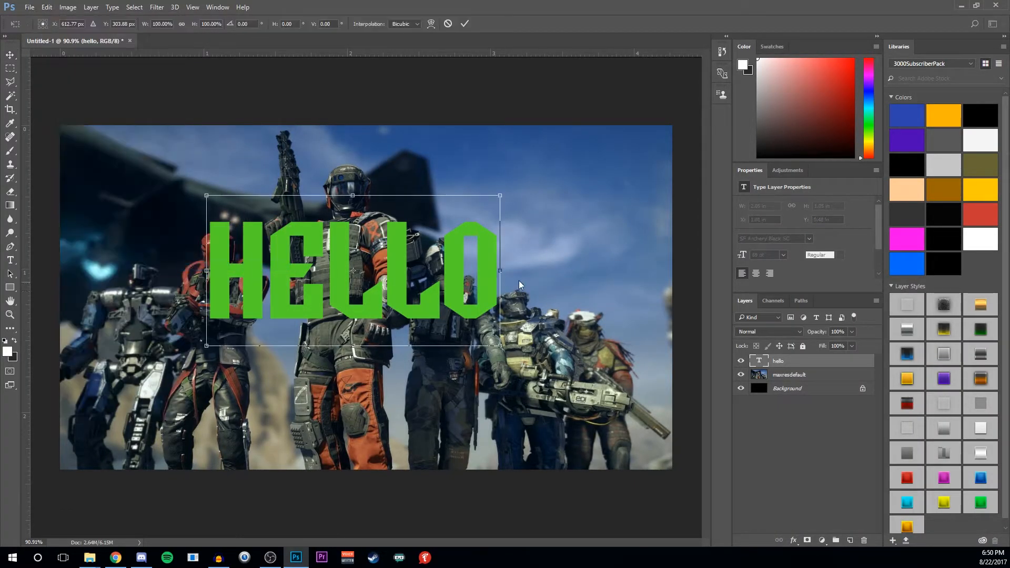
drag(502, 272, 503, 199)
drag(389, 223, 405, 262)
key(Return)
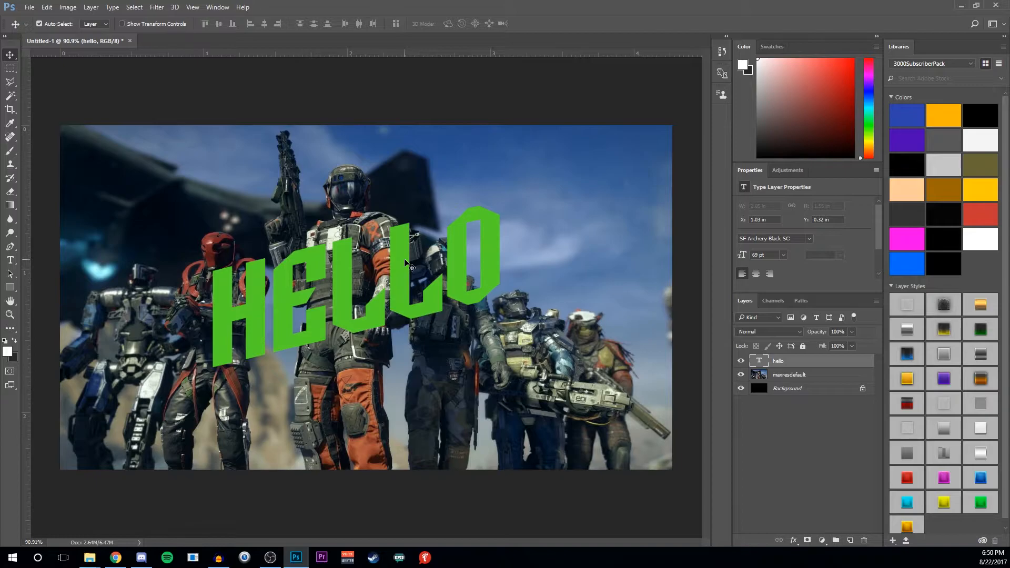
Create a new layer named Layer 1 and brush a large soft white area over the HELLO text and sky.
click(92, 7)
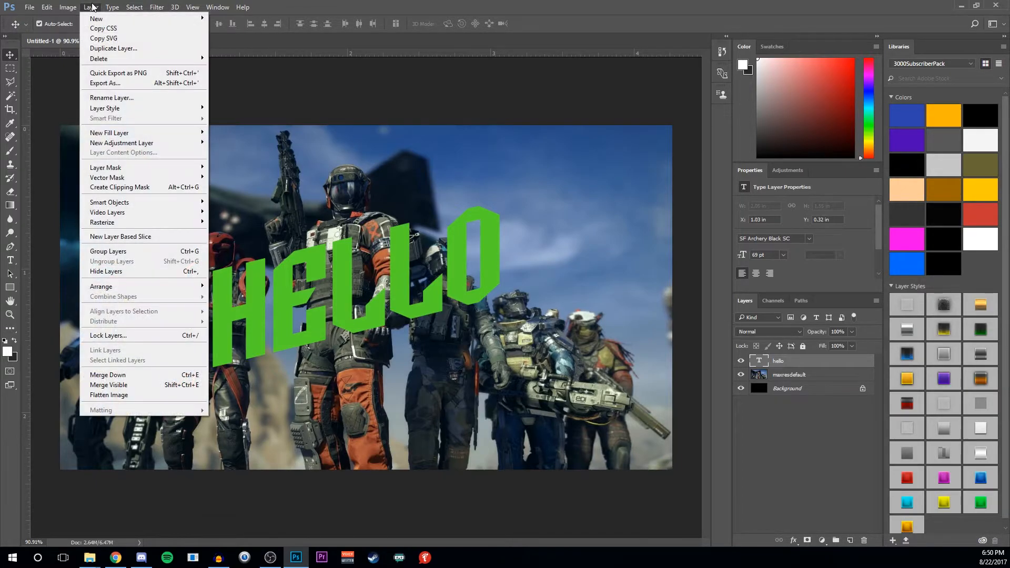
mouse_move(96, 21)
click(226, 19)
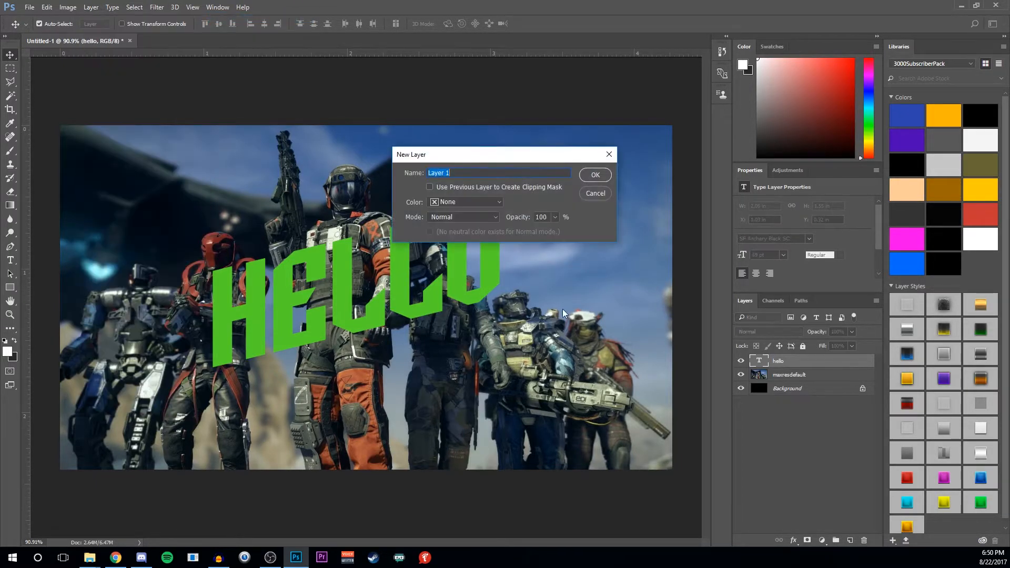
click(595, 176)
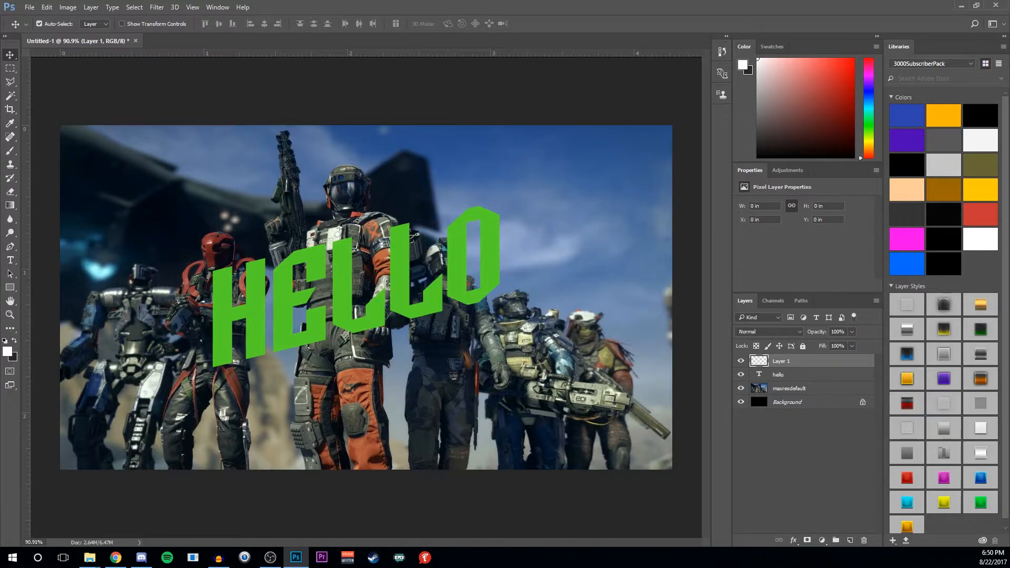
click(10, 151)
mouse_move(473, 184)
mouse_down()
mouse_move(537, 406)
mouse_move(401, 252)
mouse_move(616, 478)
mouse_move(632, 452)
mouse_up()
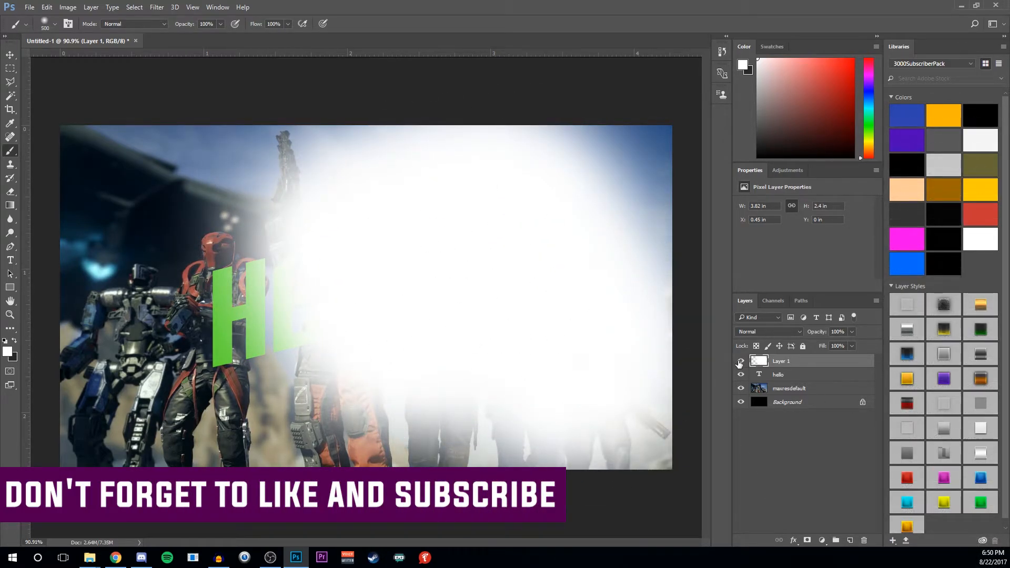
Hide and reshow the white-painted layer, and delete it.
click(740, 362)
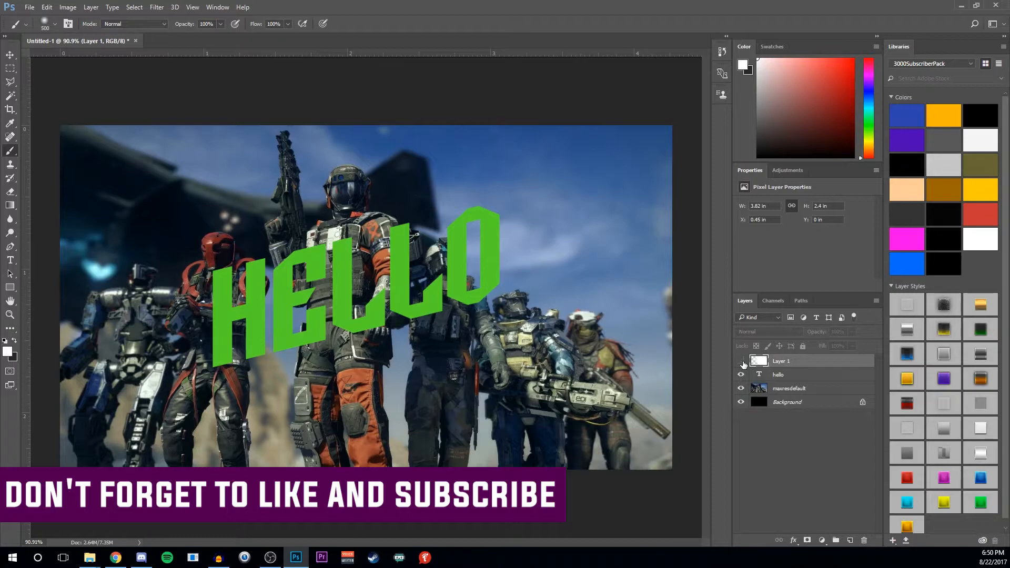
click(741, 362)
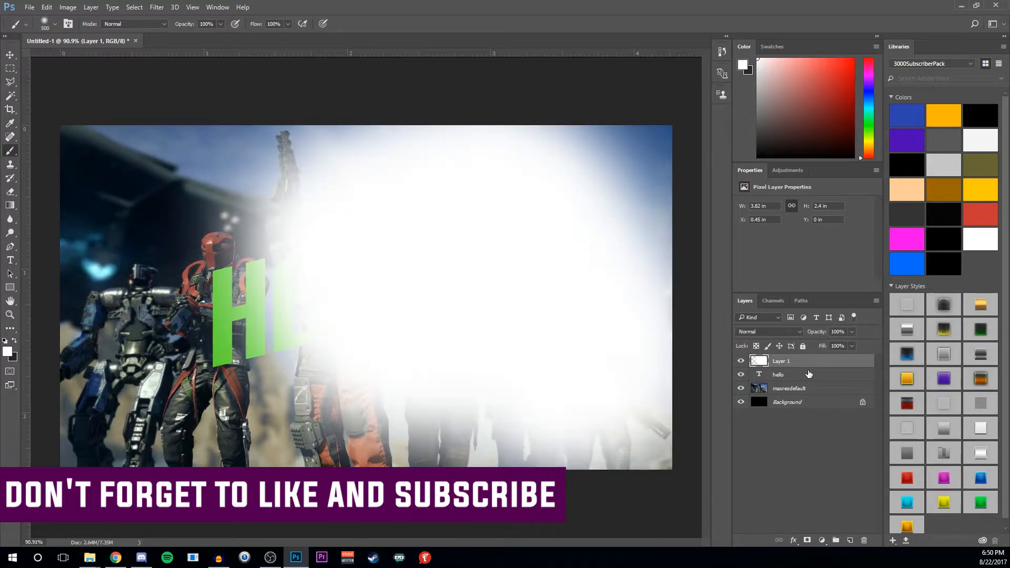
key(Delete)
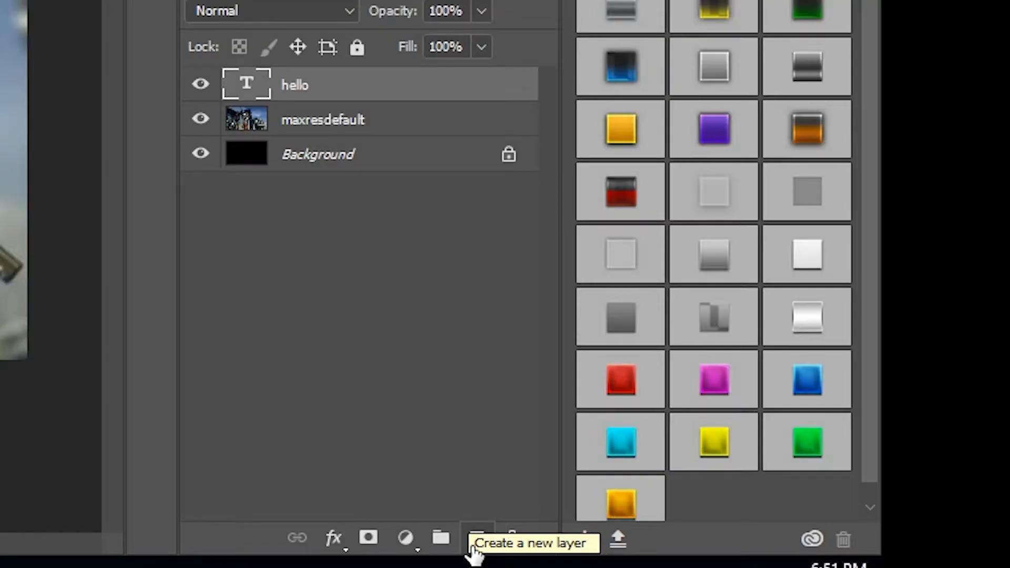
Add an empty layer at the top of the layer stack, and select the hello text layer.
click(476, 545)
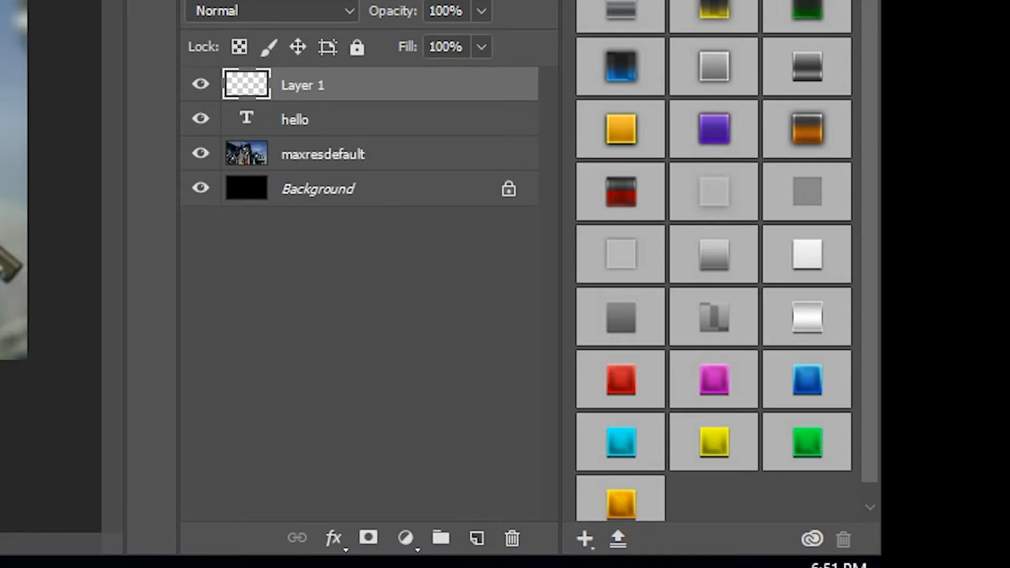
click(321, 152)
click(336, 129)
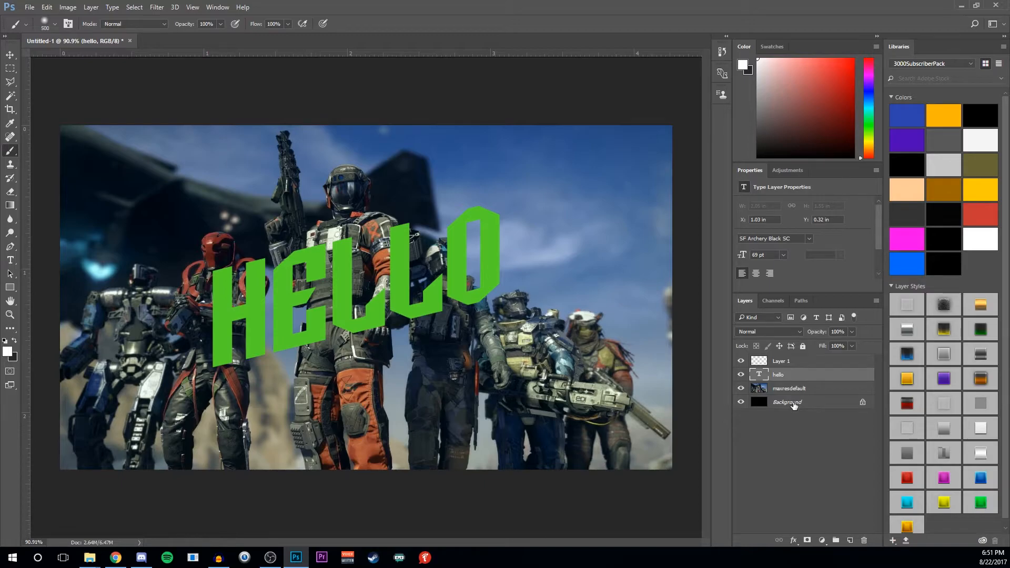
Duplicate the hello text layer and move the copy below and to the right of the original.
key(ctrl+j)
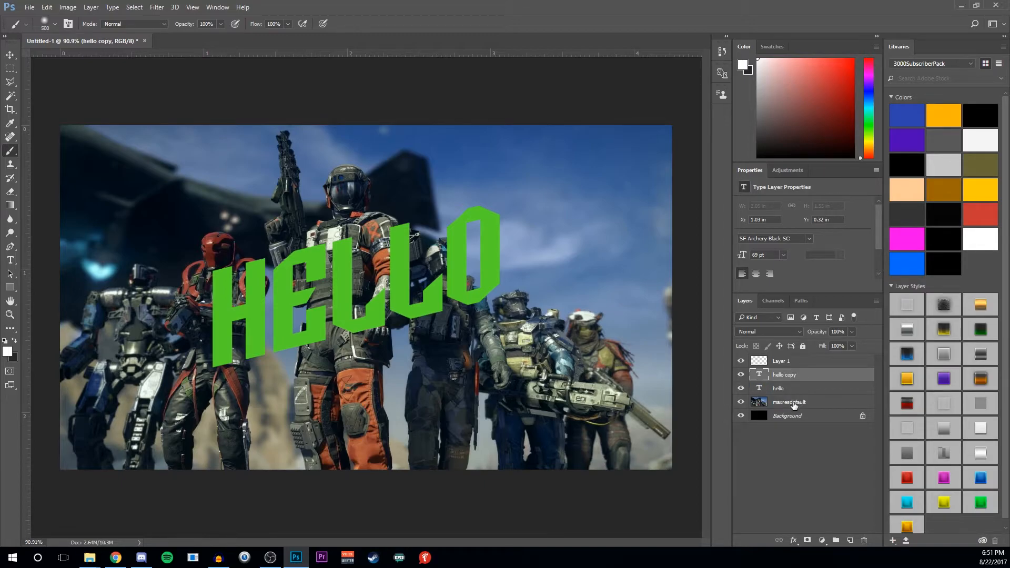
click(10, 55)
drag(376, 244, 488, 322)
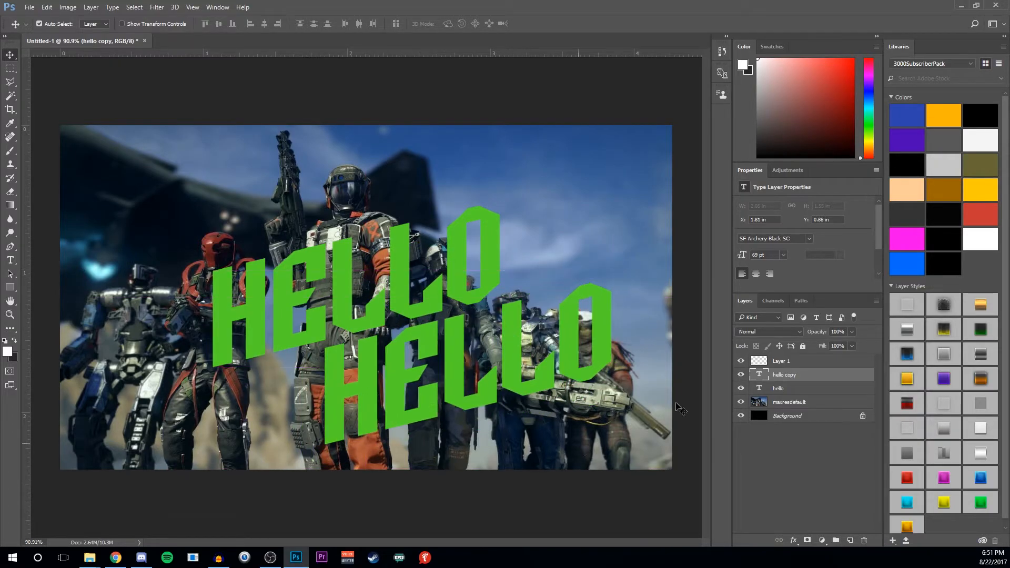
Merge the two hello text layers into a single layer.
ctrl+click(801, 387)
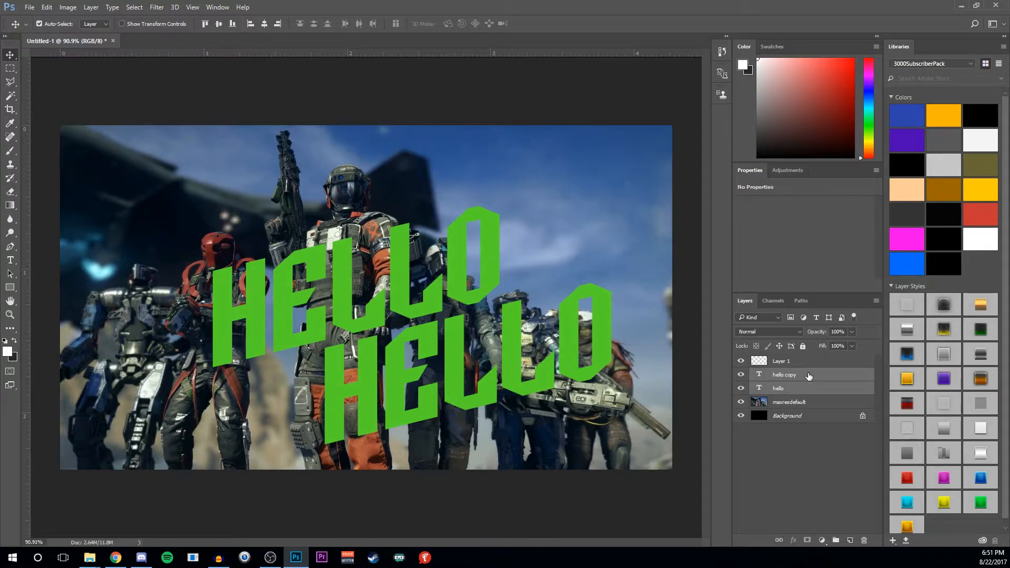
key(ctrl+e)
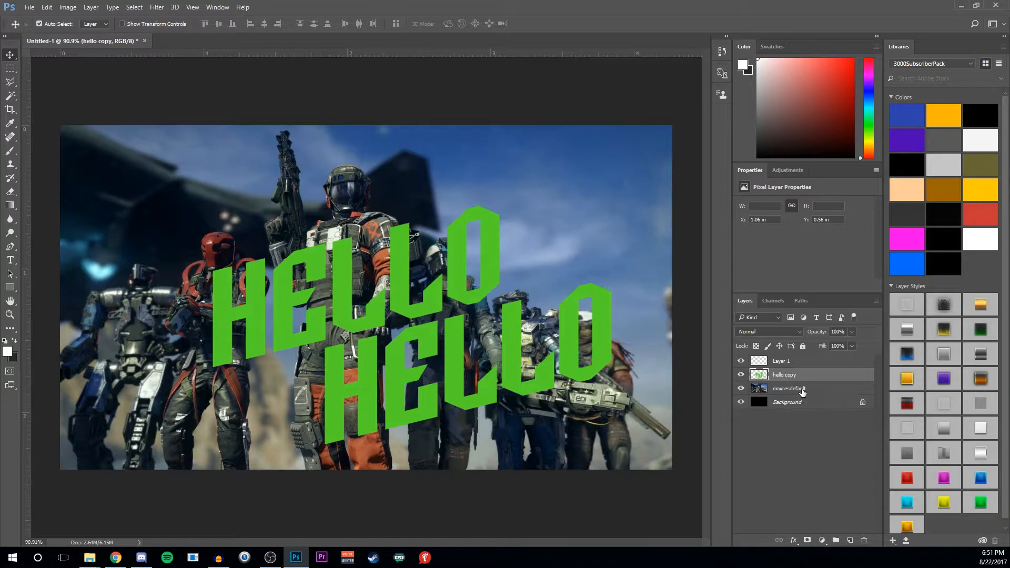
Group the hello copy and maxresdefault layers, toggle the group's visibility, and ungroup them.
ctrl+click(803, 389)
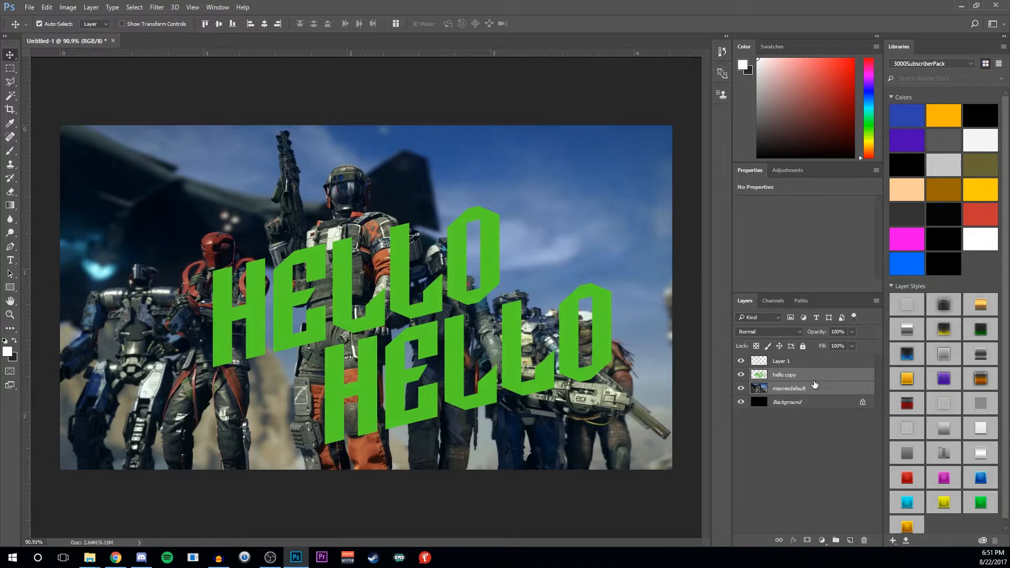
key(ctrl+g)
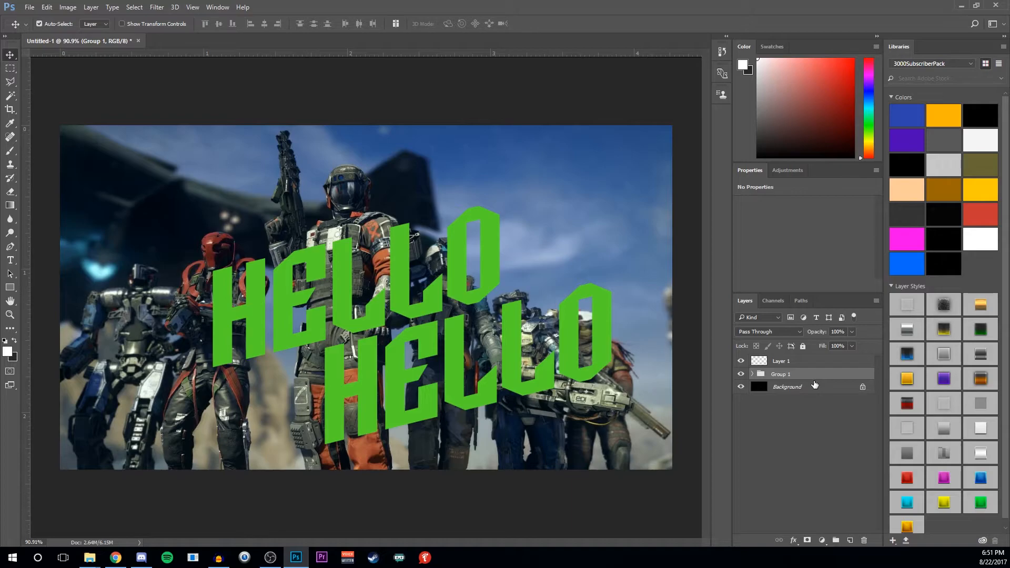
click(740, 374)
click(741, 374)
key(ctrl+shift+g)
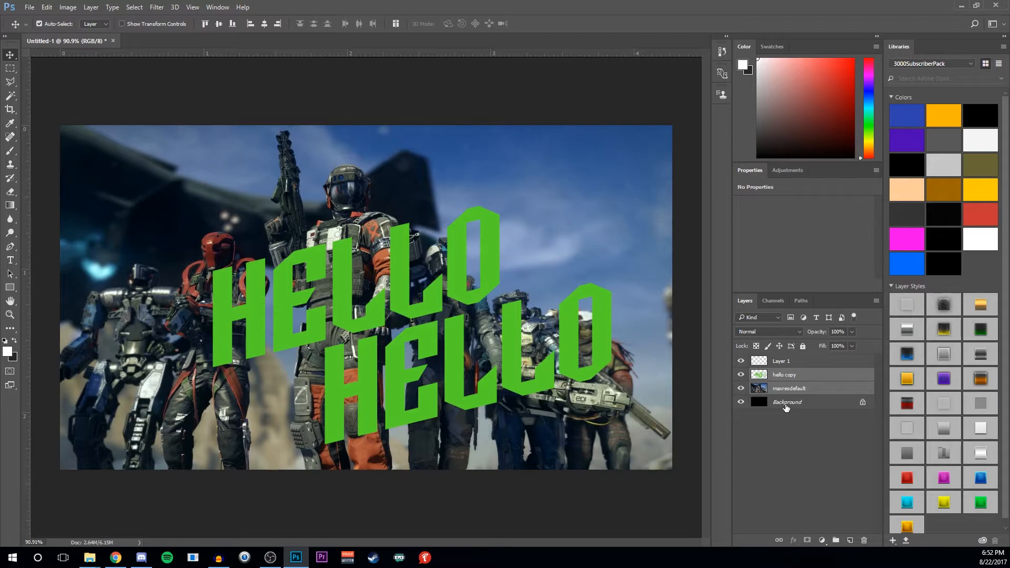
Hide the hello copy layer and roughly select the central soldier on the maxresdefault layer with the Quick Selection tool.
click(740, 375)
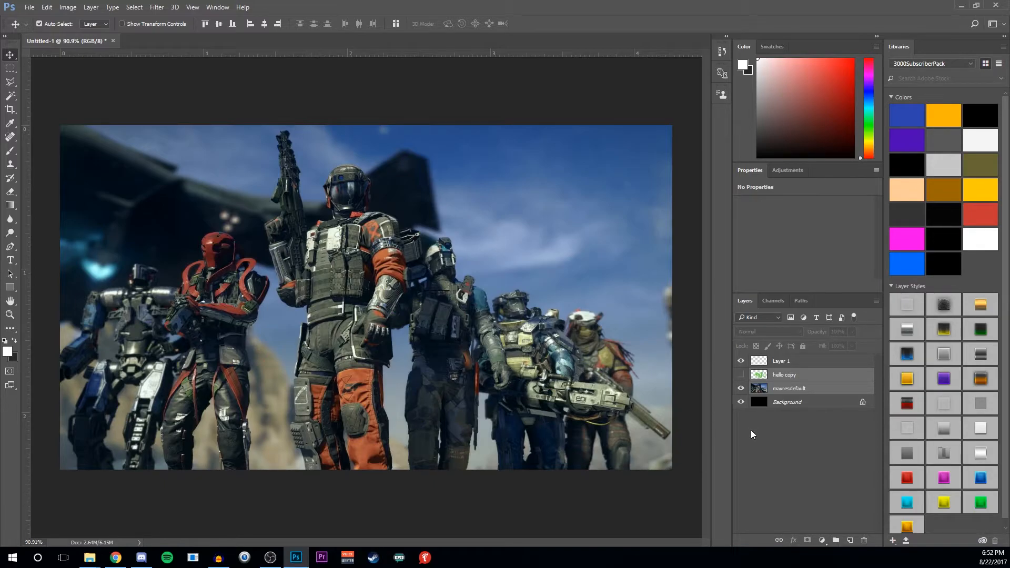
click(810, 389)
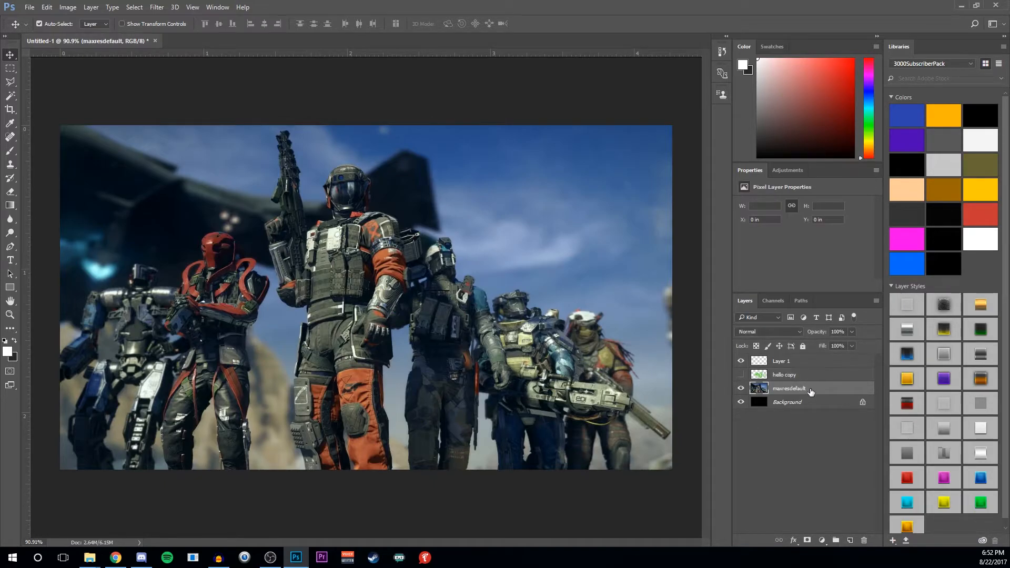
click(10, 82)
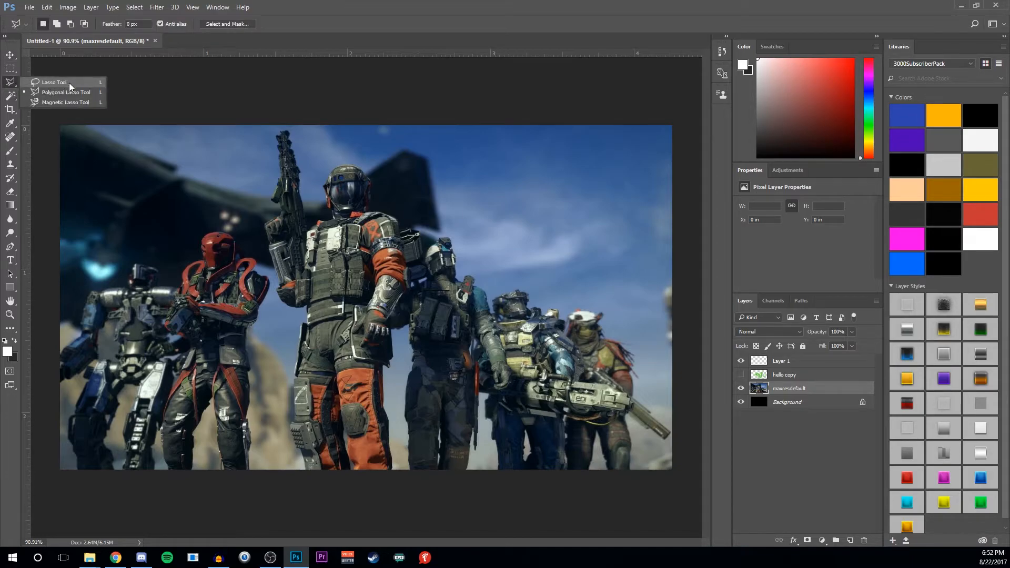
click(12, 96)
mouse_move(347, 181)
mouse_down()
mouse_move(360, 238)
mouse_move(332, 387)
mouse_move(344, 452)
mouse_move(394, 279)
mouse_move(386, 237)
mouse_move(334, 197)
mouse_move(298, 221)
mouse_move(285, 152)
mouse_move(285, 284)
mouse_move(286, 246)
mouse_move(323, 372)
mouse_move(311, 448)
mouse_move(343, 467)
mouse_move(287, 351)
mouse_up()
Subtract the neighbouring soldiers and the background beside the central soldier's legs from the quick selection.
click(76, 24)
mouse_move(419, 164)
mouse_down()
mouse_move(440, 213)
mouse_move(445, 287)
mouse_move(408, 403)
mouse_up()
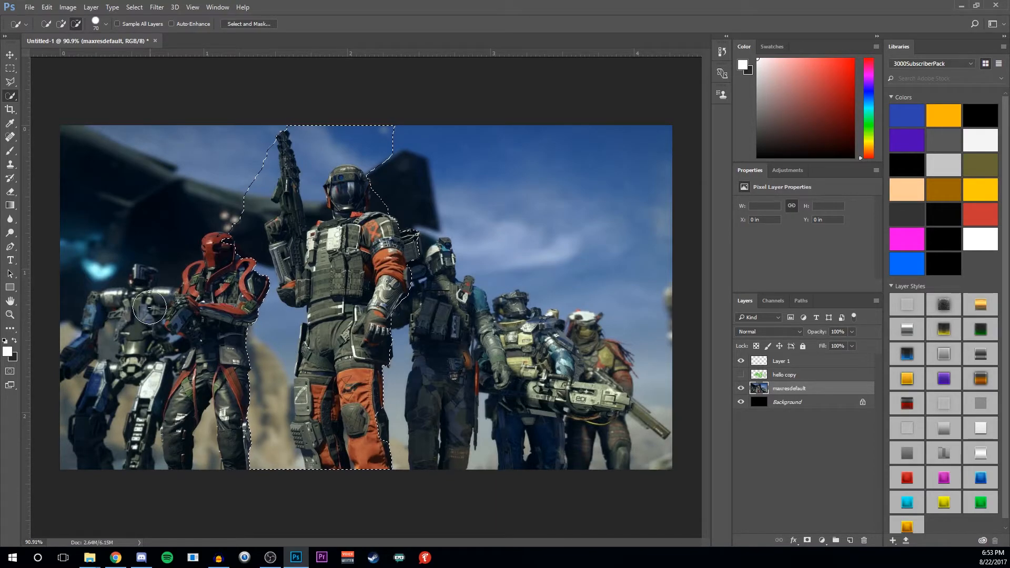
scroll(236, 383, up, 5)
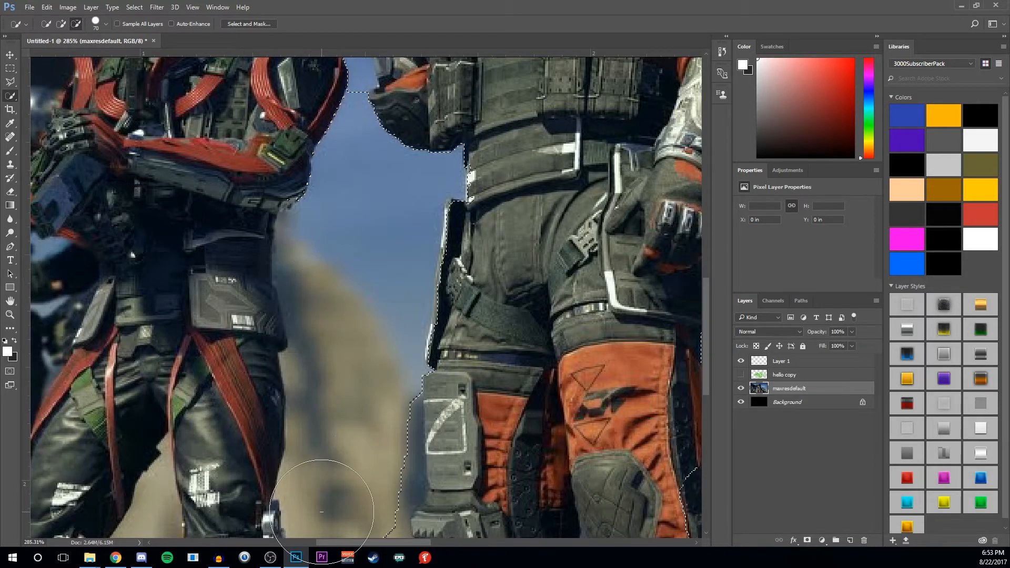
scroll(315, 315, down, 5)
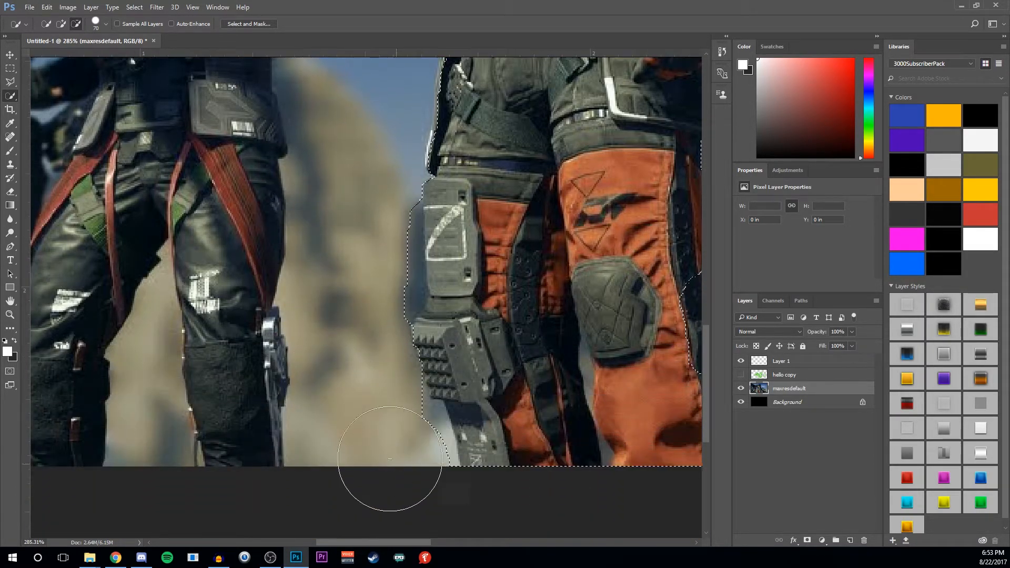
scroll(237, 460, up, 10)
scroll(237, 461, down, 3)
drag(247, 369, 293, 336)
Shrink the selection brush and subtract the sky along the outer edge of the central soldier's rifle.
key(bracketleft)
key(bracketleft)
key(bracketleft)
key(bracketleft)
key(bracketleft)
key(bracketleft)
key(bracketleft)
scroll(342, 234, up, 4)
drag(339, 284, 346, 234)
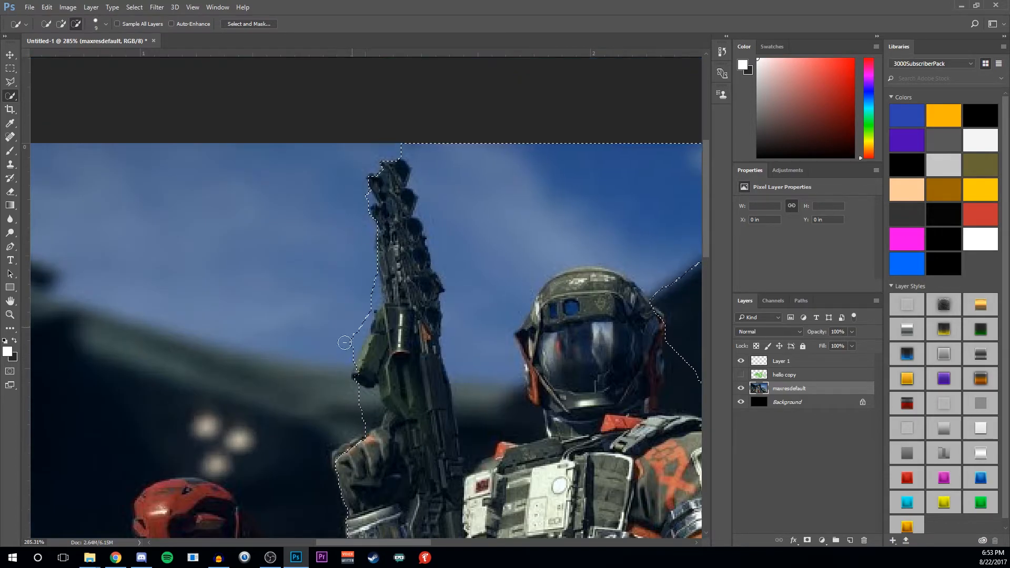
Enlarge the selection brush and refine the remaining selection edges around the soldier's rifle, helmet and body.
scroll(532, 163, right, 3)
key(bracketright)
key(bracketright)
key(bracketright)
mouse_move(436, 124)
mouse_down()
mouse_move(356, 222)
mouse_move(339, 172)
mouse_up()
click(591, 392)
scroll(476, 401, down, 2)
scroll(451, 364, down, 6)
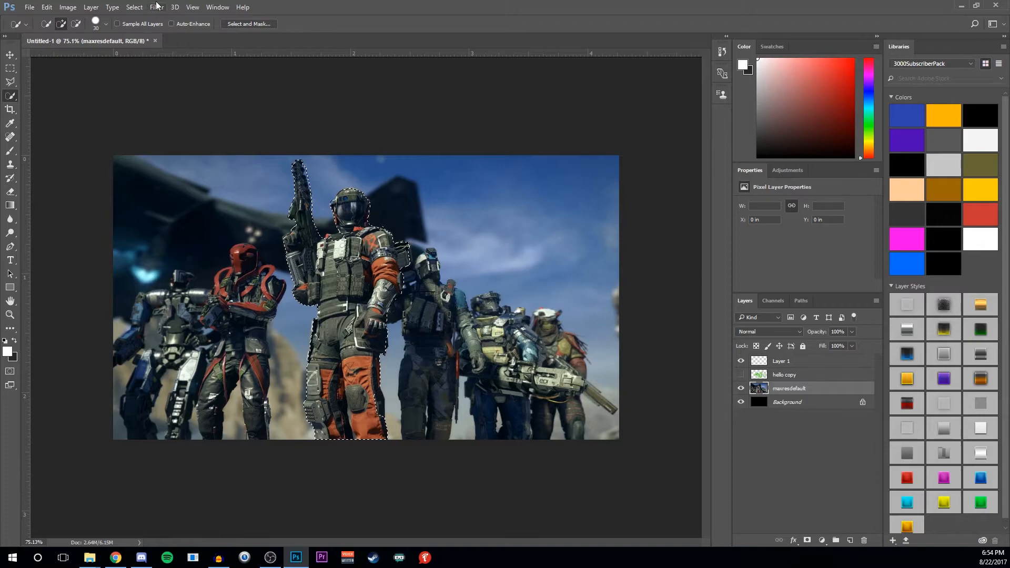
Copy the selected soldier onto a new layer with Layer Via Copy.
click(91, 7)
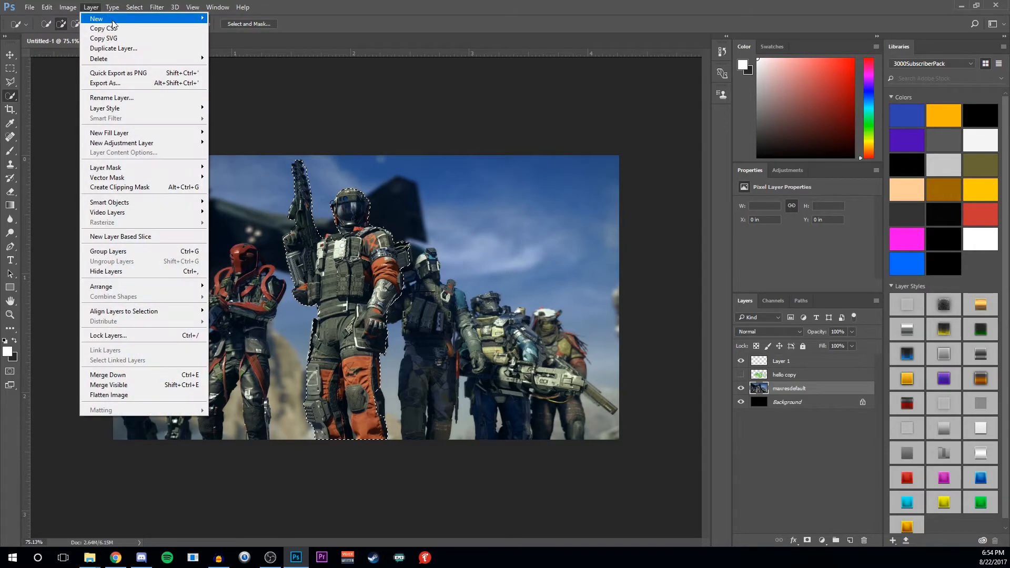
mouse_move(98, 19)
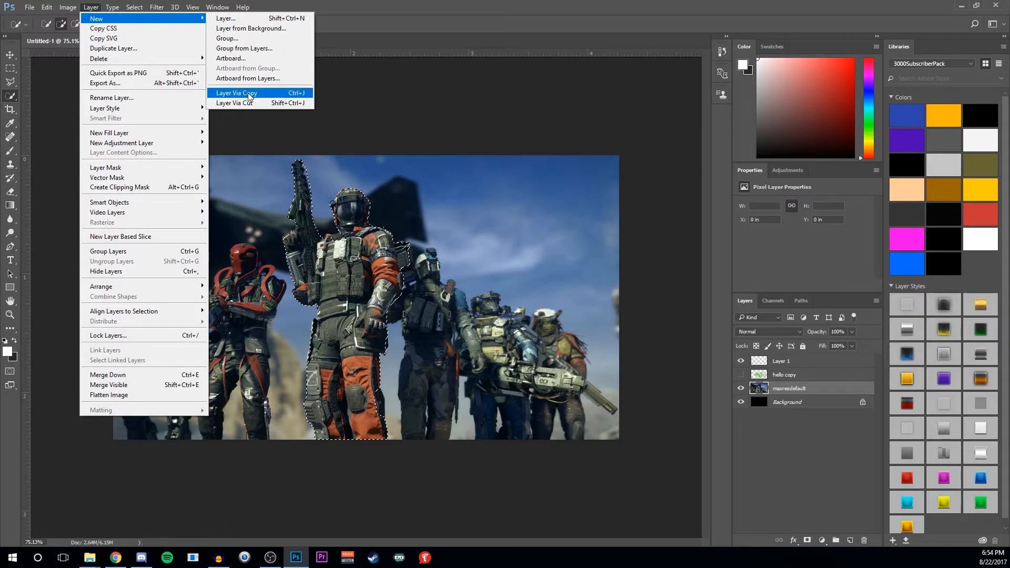
click(249, 94)
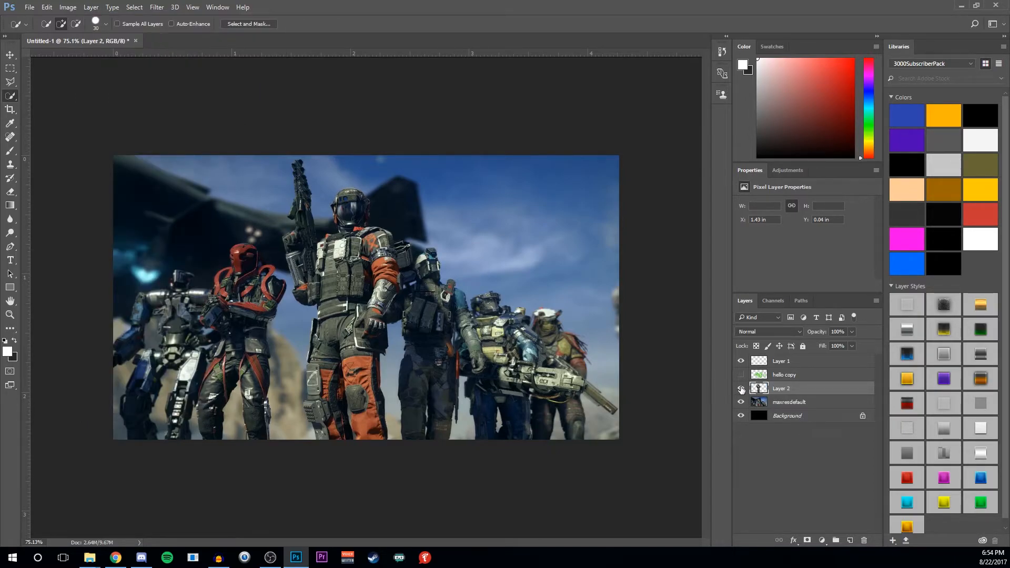
Compare the cut-out soldier with the full image by toggling the visibility of Layer 2 and the maxresdefault layer.
click(791, 403)
click(793, 388)
click(791, 403)
click(741, 390)
click(742, 389)
click(741, 402)
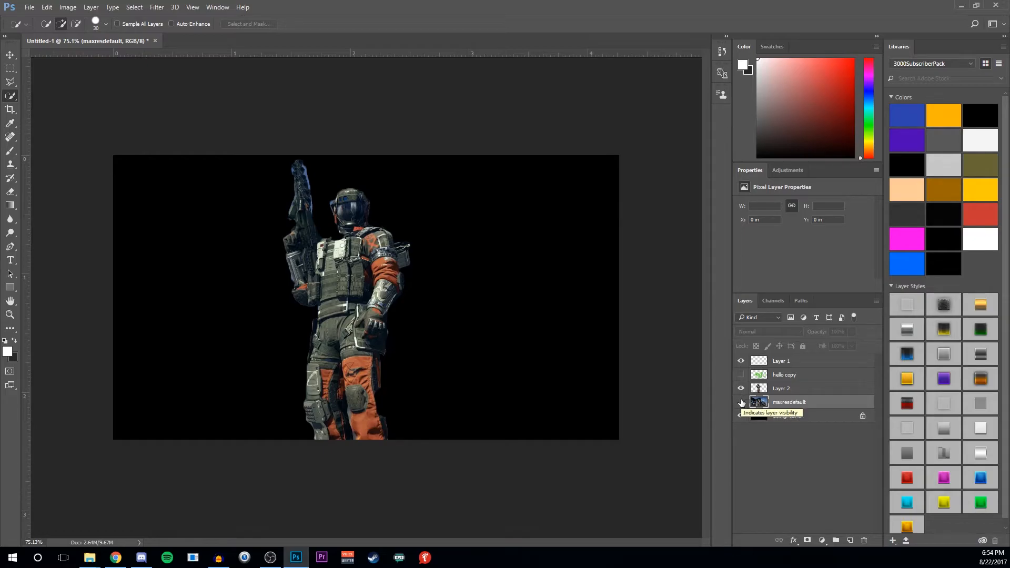
click(742, 403)
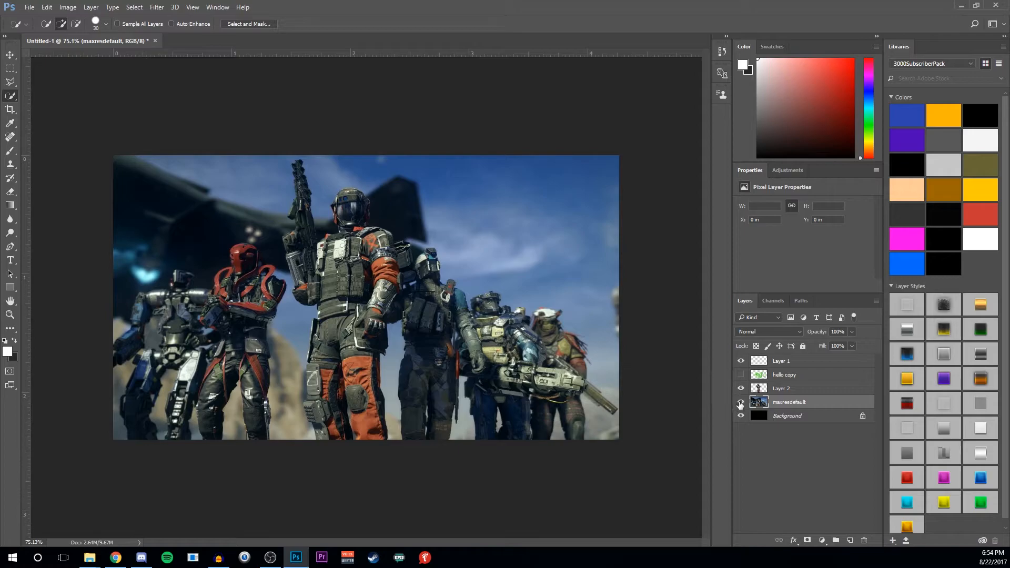
click(742, 402)
click(741, 403)
Lower the maxresdefault layer's opacity to 43%, and select the cut-out soldier's layer.
click(853, 332)
drag(842, 345, 825, 347)
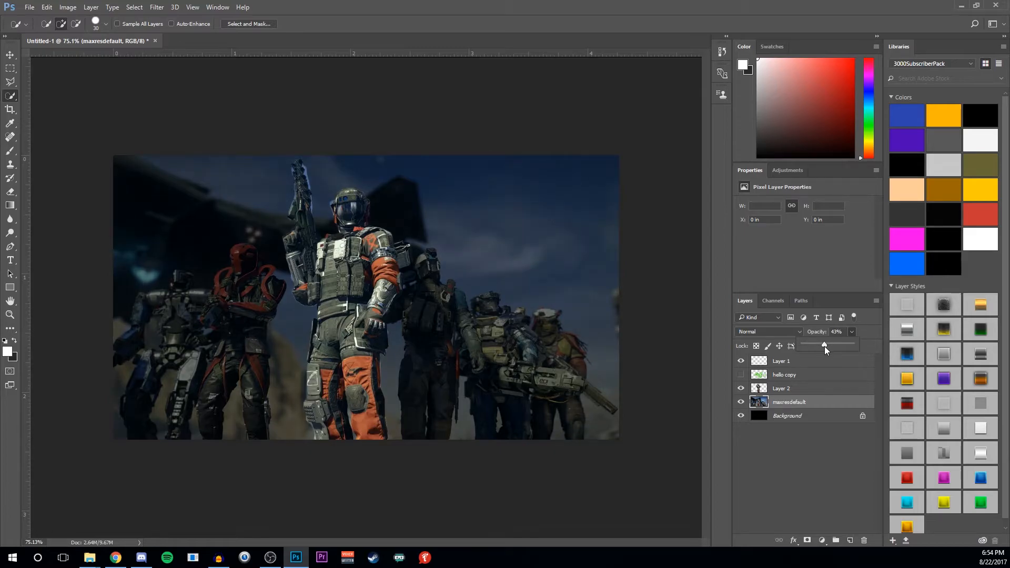
click(851, 334)
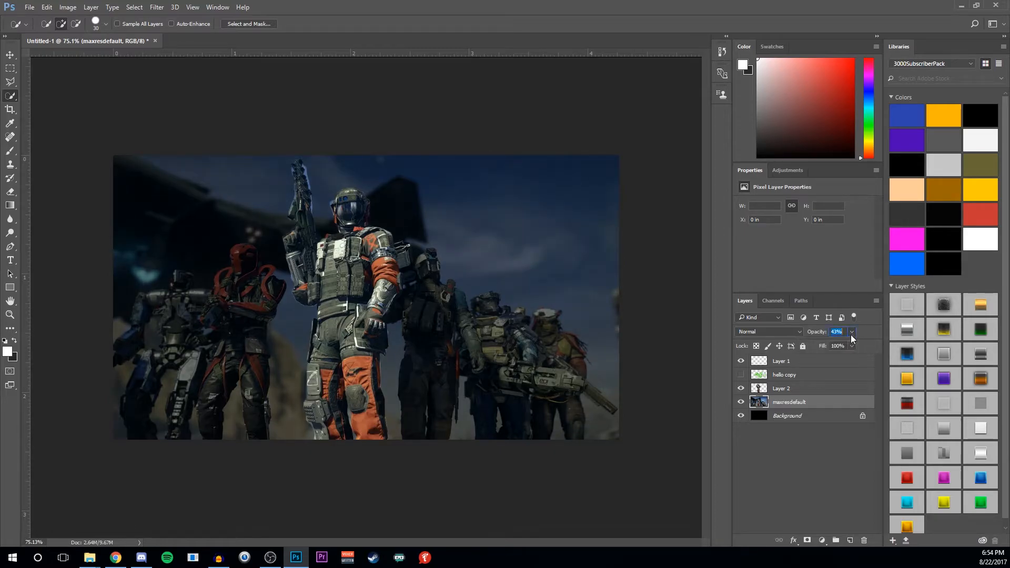
click(814, 390)
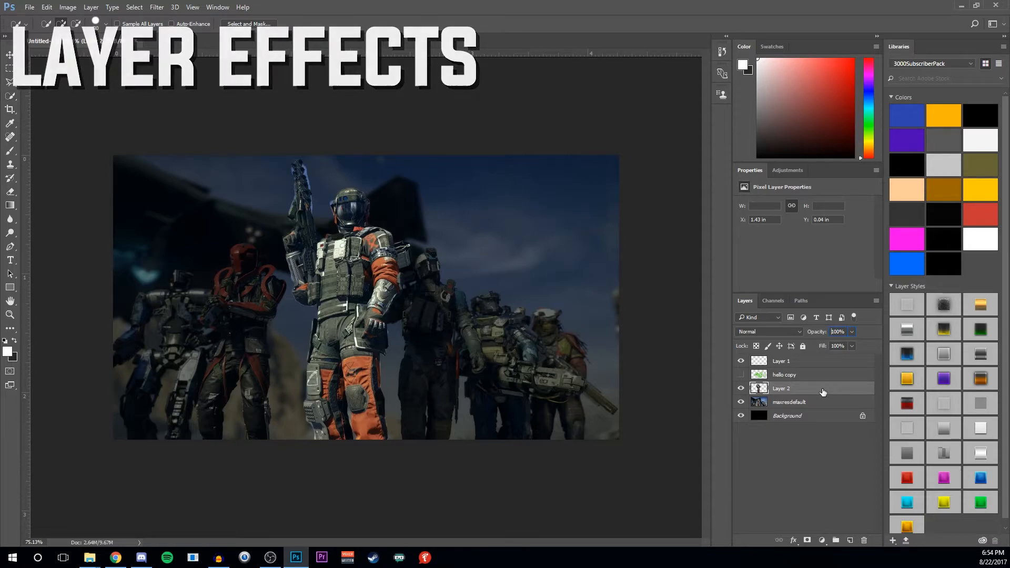
Open the layer style settings for Layer 2 and enable a red Outer Glow on the cut-out soldier.
double_click(823, 393)
drag(613, 135, 631, 115)
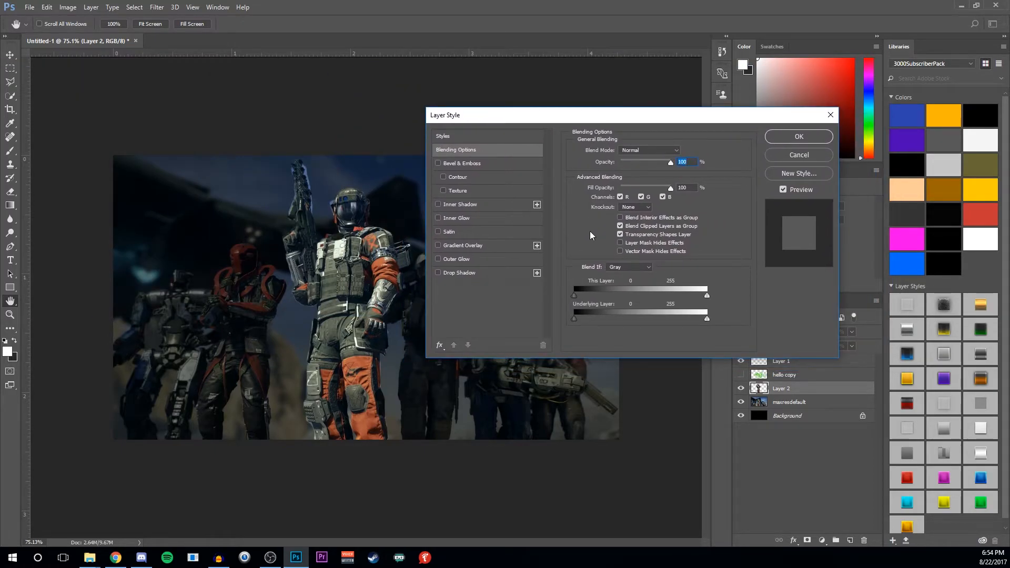
click(440, 259)
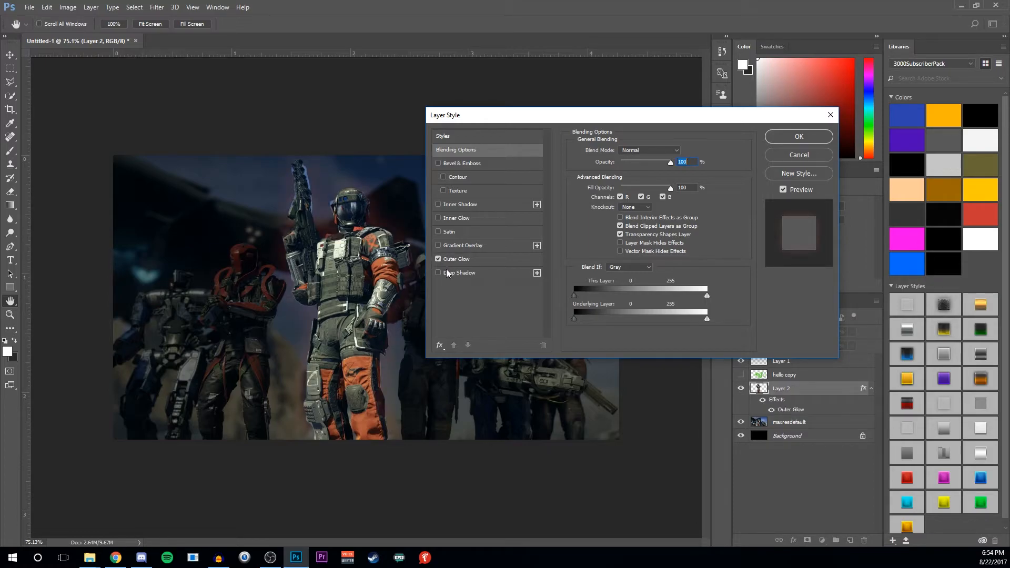
click(446, 260)
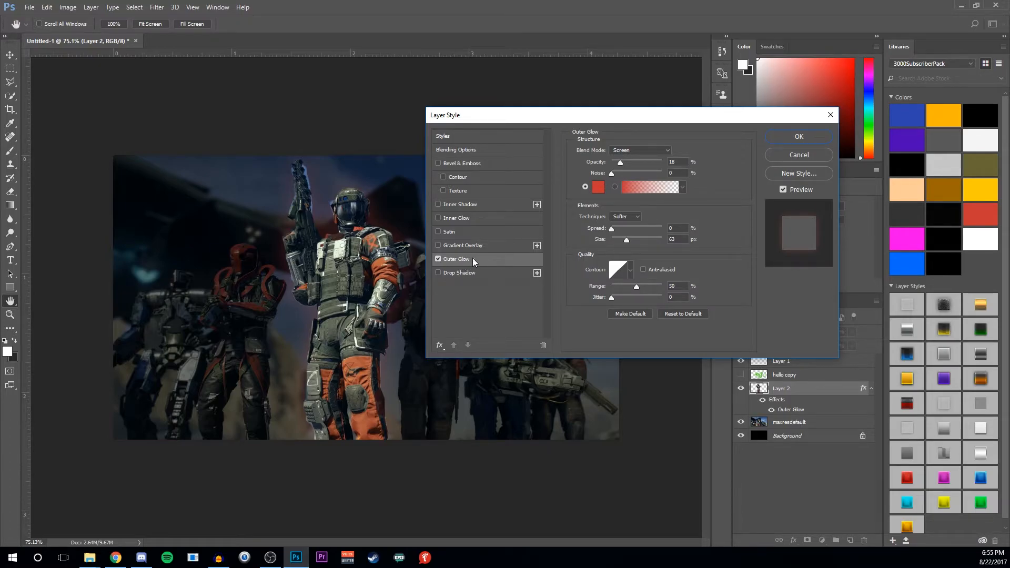
drag(506, 115, 549, 113)
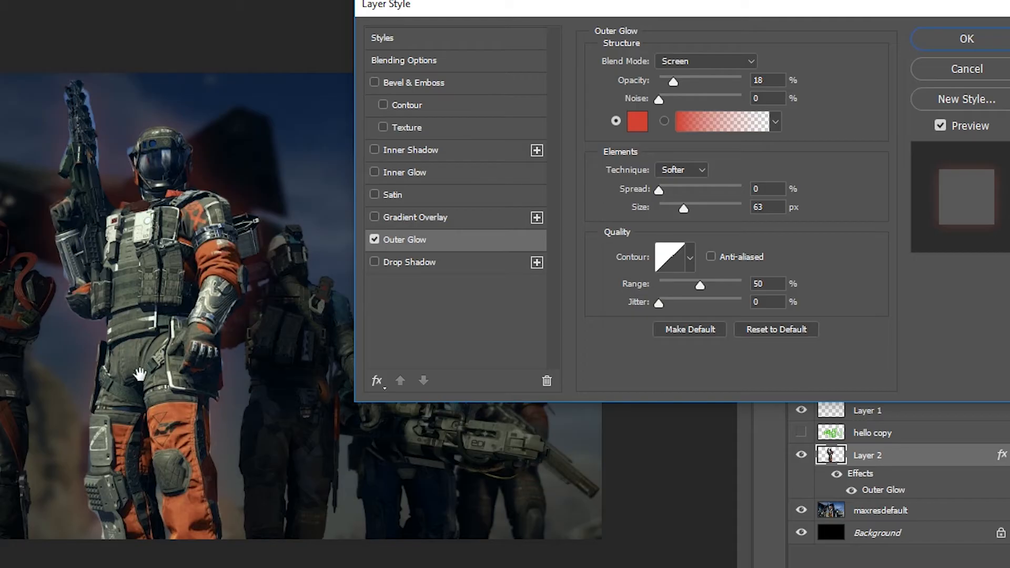
scroll(139, 376, up, 2)
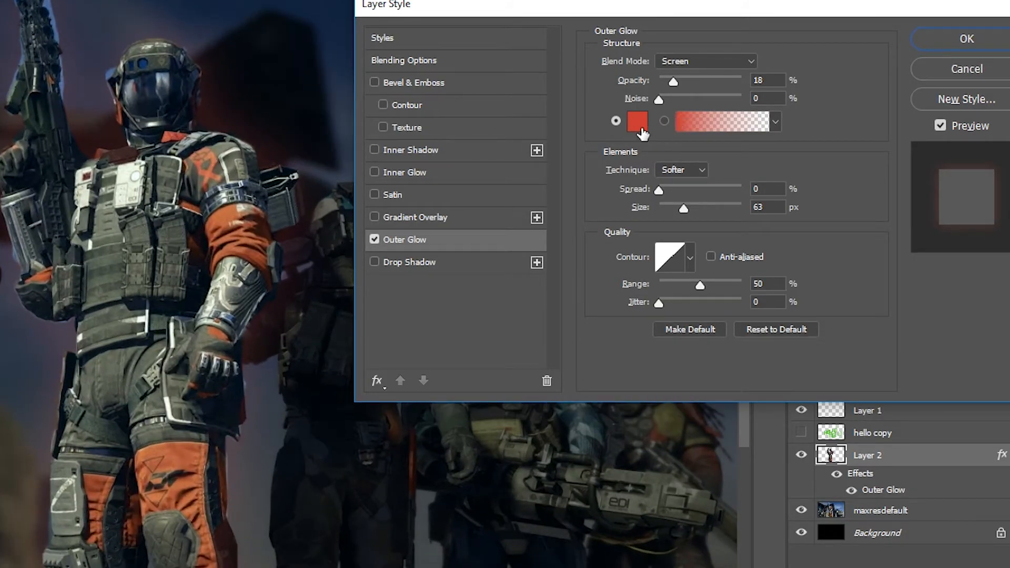
Set the Outer Glow to the Color Dodge blend mode with 100% opacity and 11% spread.
click(678, 66)
click(677, 78)
drag(675, 82, 744, 82)
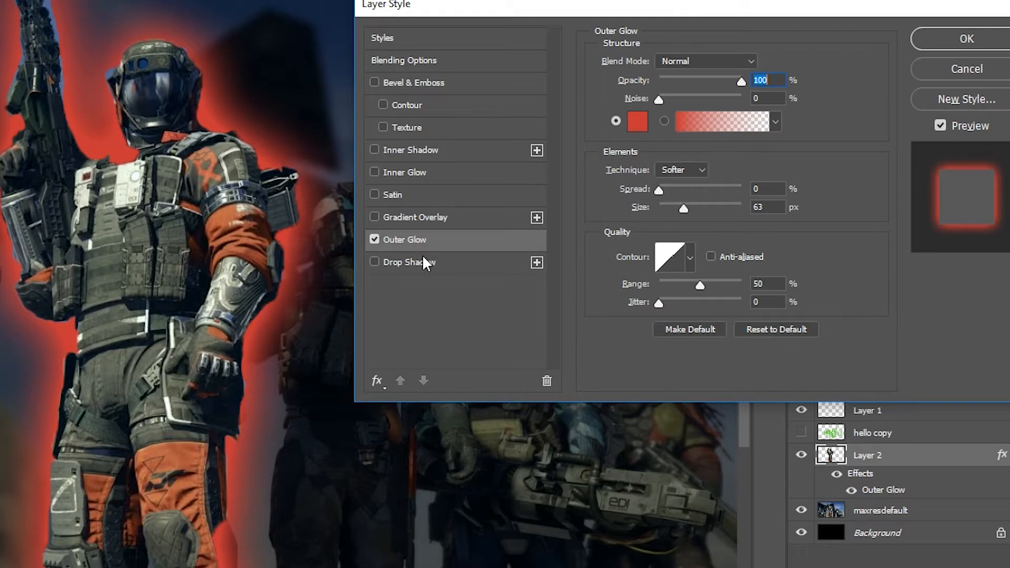
click(699, 59)
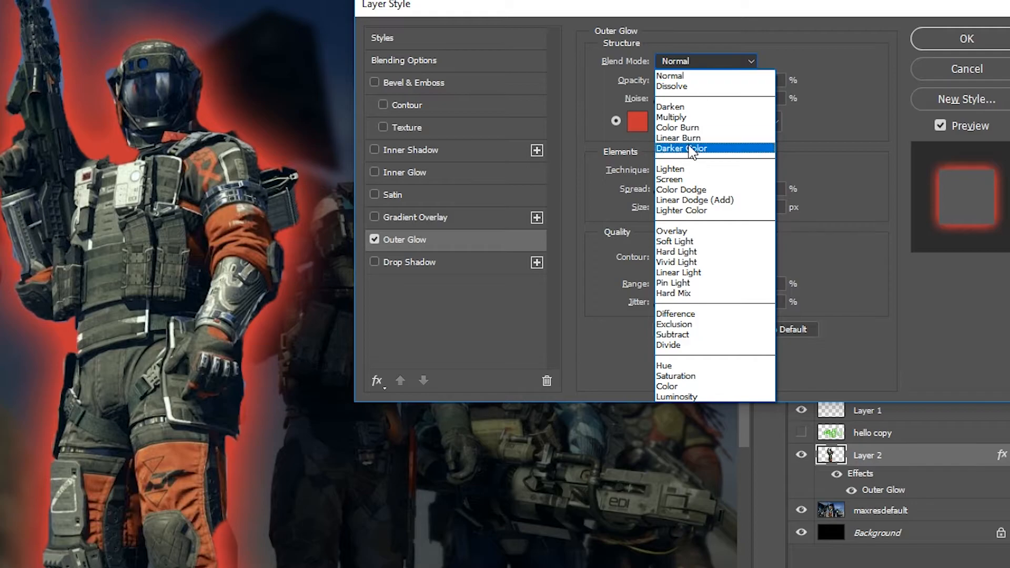
click(695, 188)
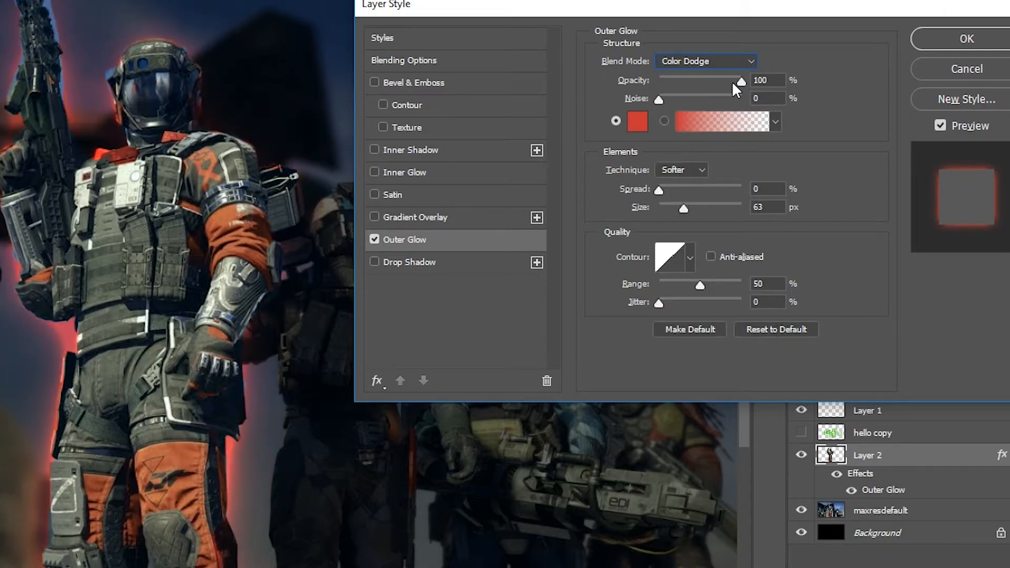
mouse_move(658, 190)
mouse_down()
mouse_move(749, 179)
mouse_move(670, 185)
mouse_move(747, 192)
mouse_move(668, 191)
mouse_up()
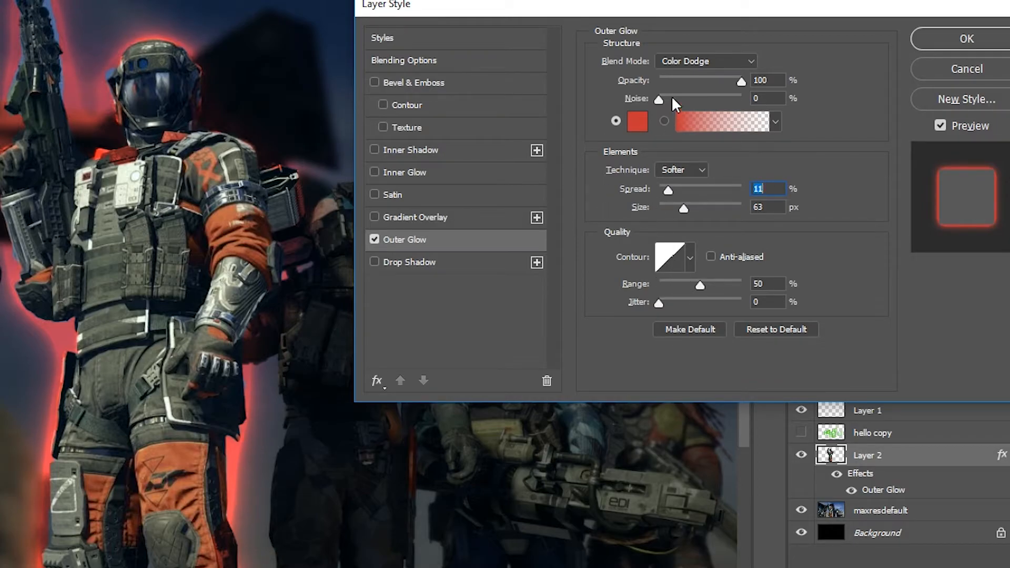
Add a Drop Shadow to the soldier, viewing it without the Outer Glow before turning the glow back on.
click(375, 239)
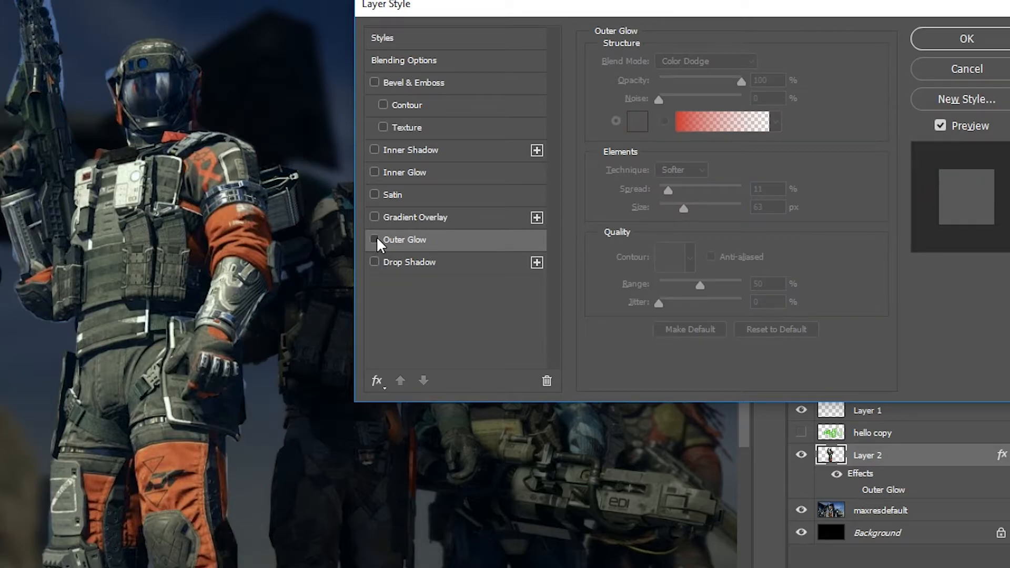
click(374, 262)
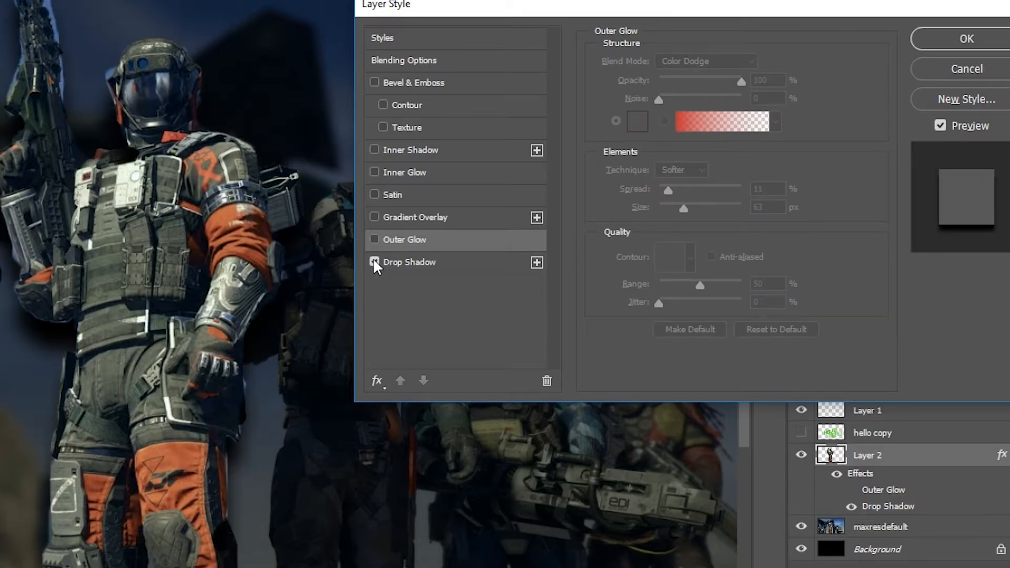
click(375, 239)
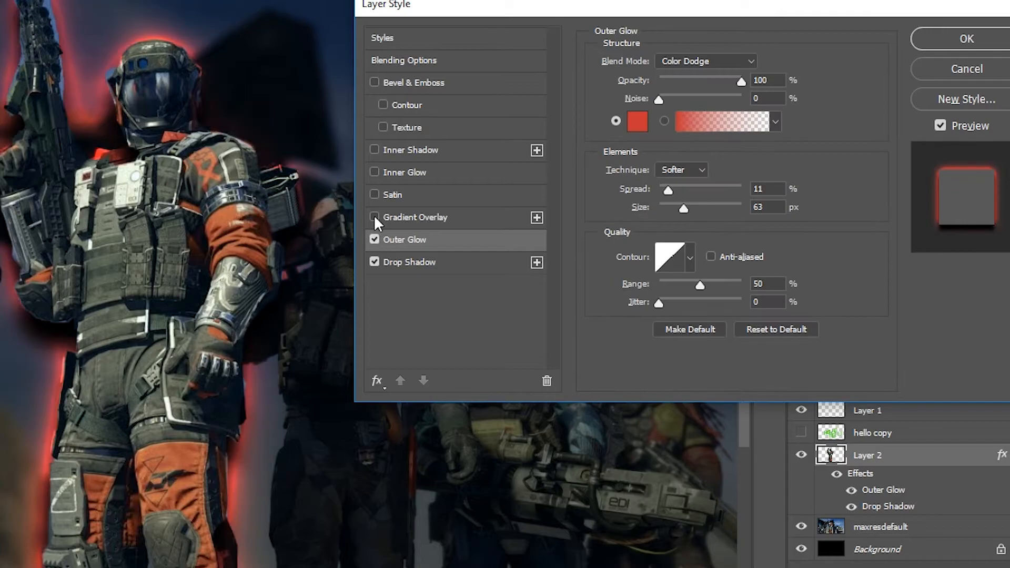
Add a red Gradient Overlay to the soldier using the Screen blend mode at 34% opacity.
click(374, 217)
click(412, 215)
click(705, 61)
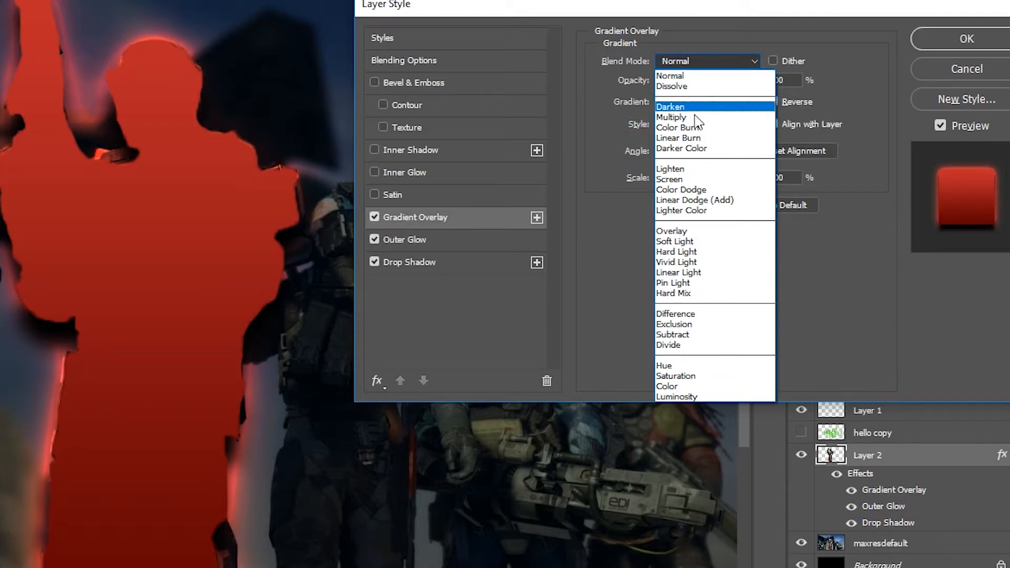
click(692, 179)
drag(749, 81, 691, 82)
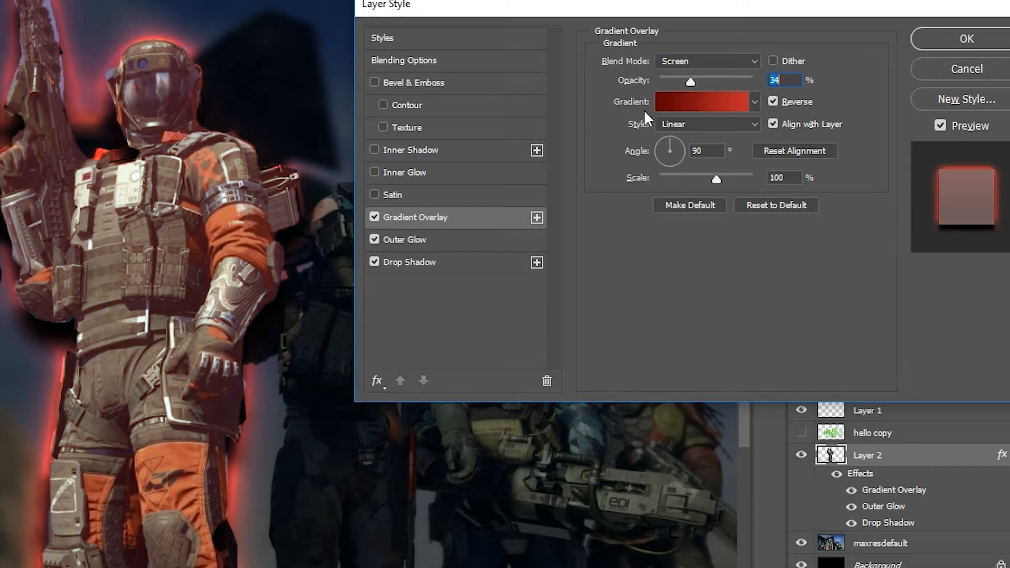
Add Inner Glow and Inner Shadow to the soldier, plus a Satin effect in Screen mode at 22% opacity.
click(388, 174)
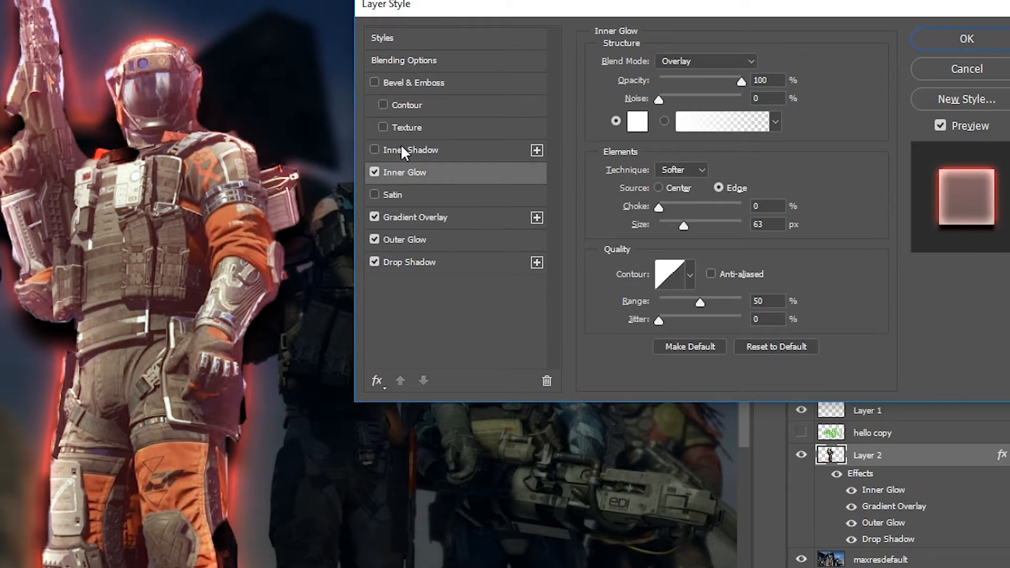
click(401, 151)
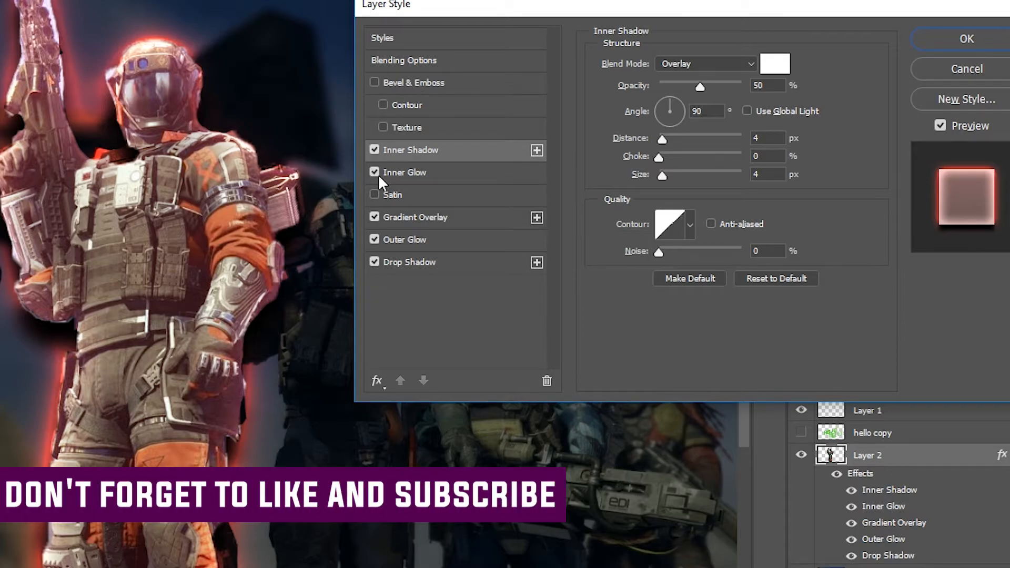
click(376, 194)
click(390, 200)
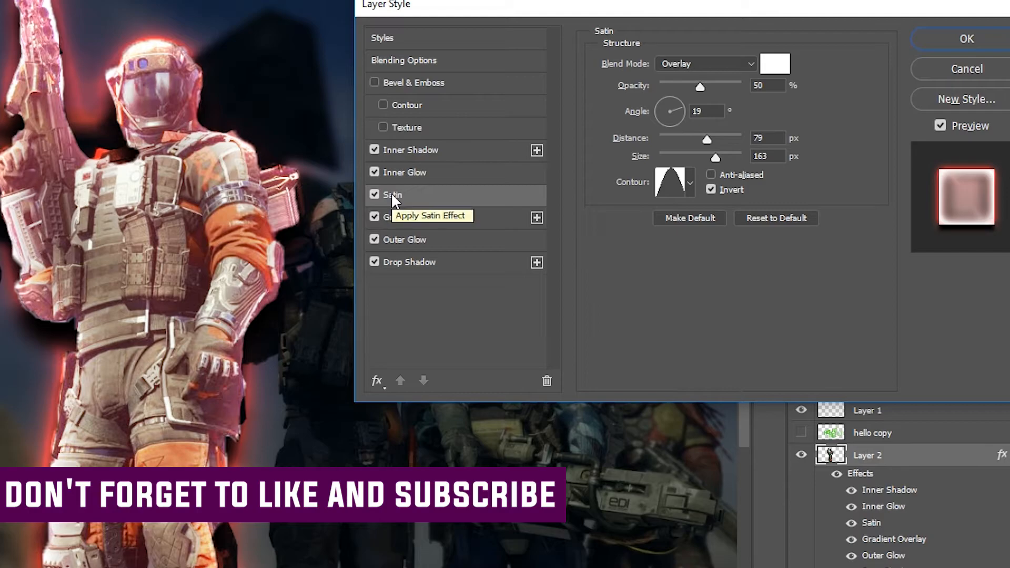
click(752, 62)
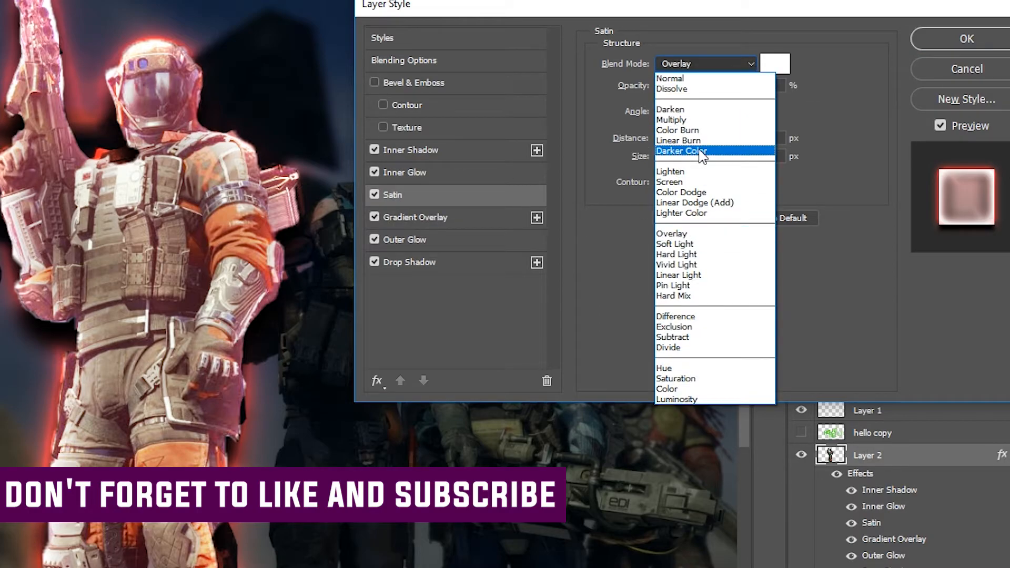
click(697, 182)
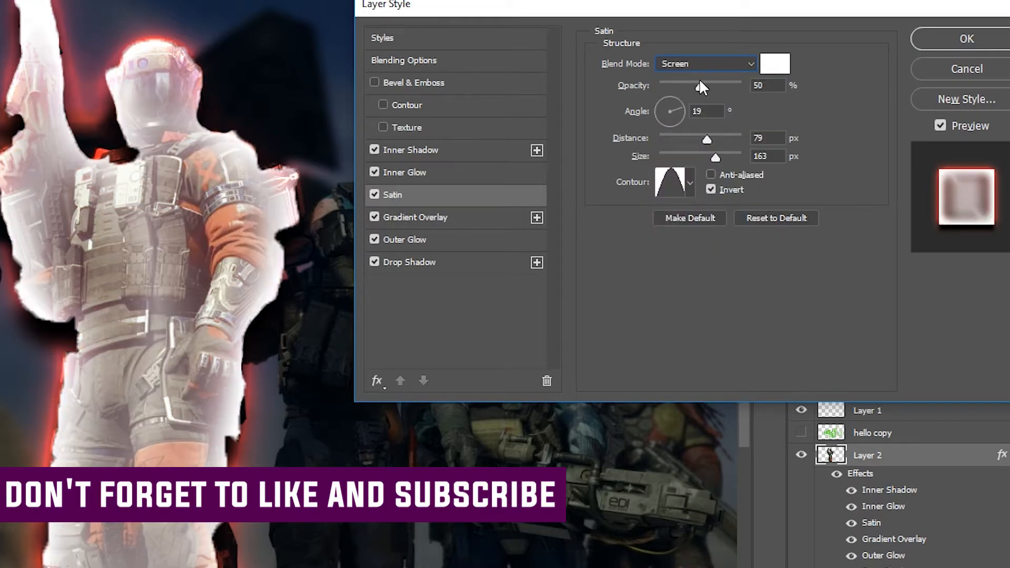
drag(700, 86, 677, 88)
Add a second Inner Shadow from the list of additional effects and apply the layer style to Layer 2.
click(377, 381)
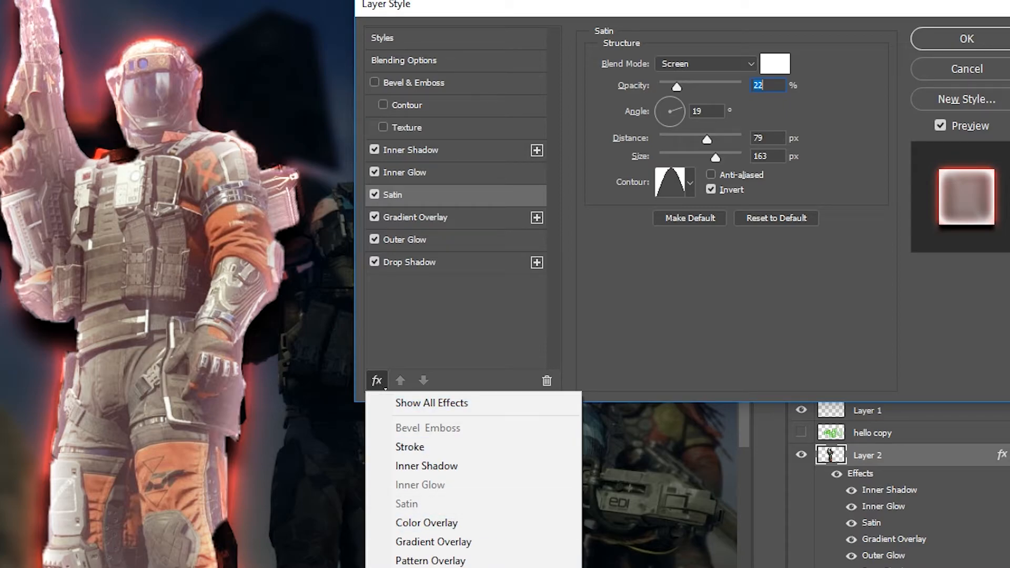
click(404, 335)
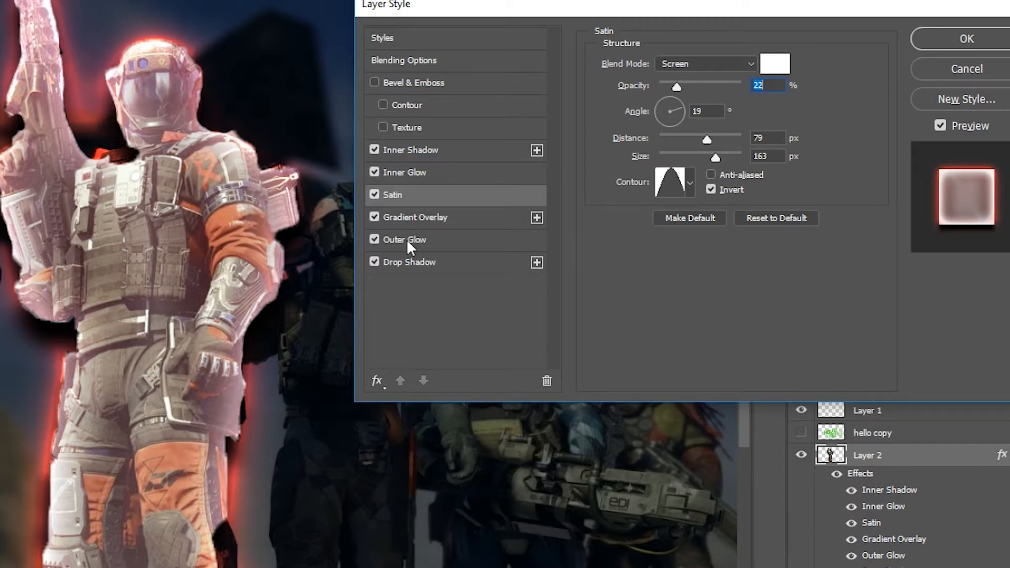
click(377, 380)
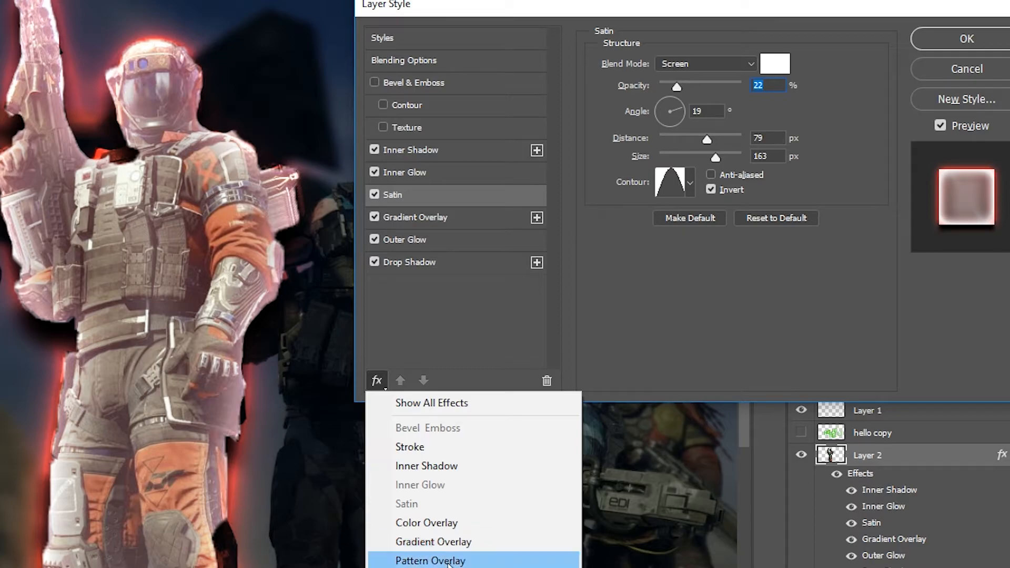
click(454, 468)
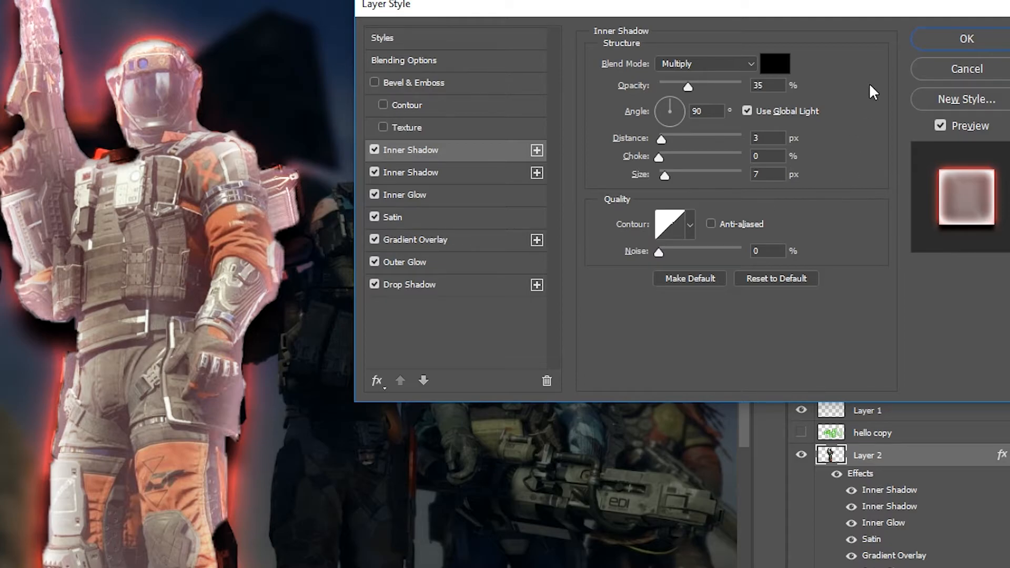
click(963, 44)
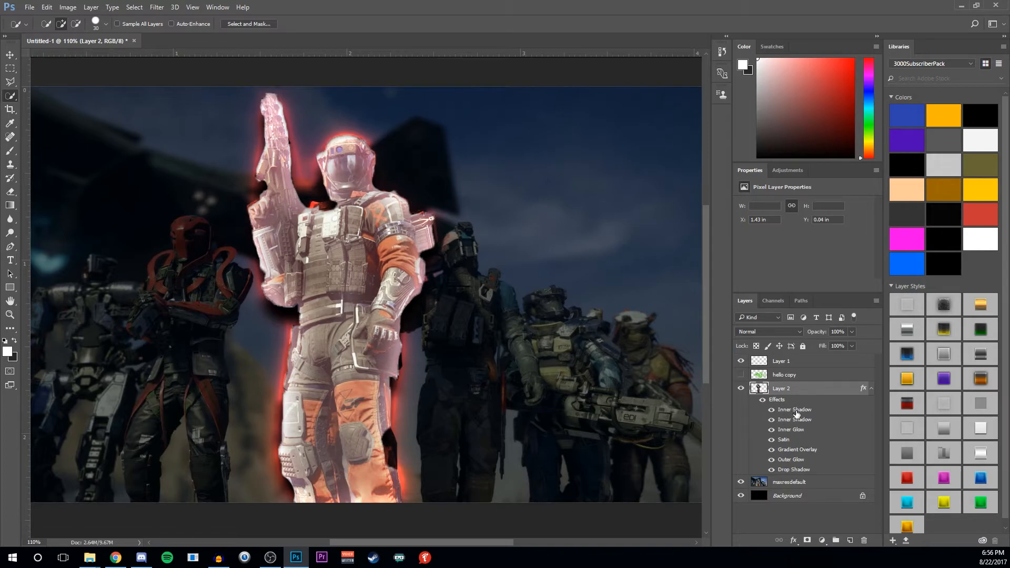
Compare the soldier with and without the Gradient Overlay by toggling that effect's visibility.
click(772, 451)
click(772, 451)
click(772, 451)
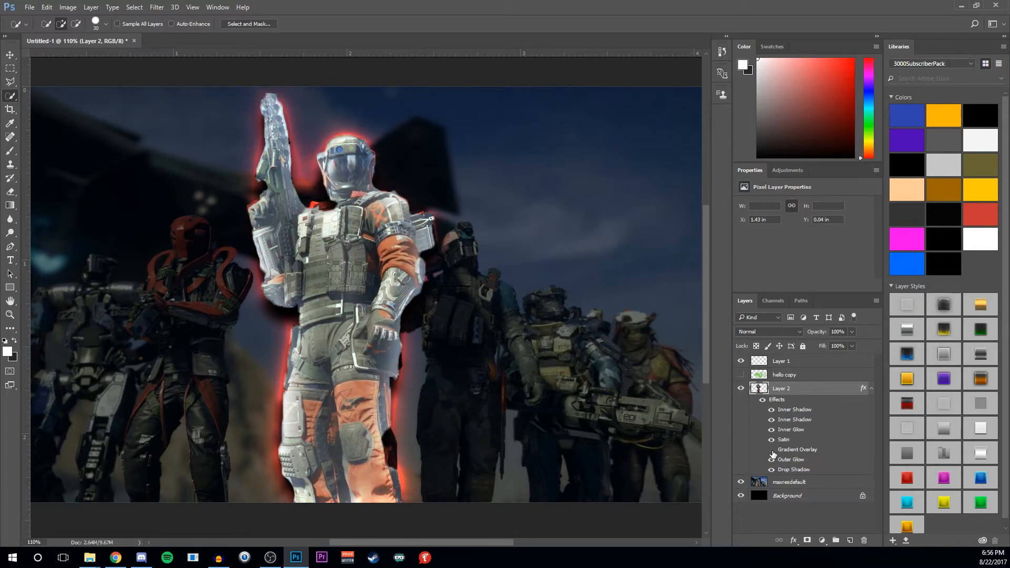
click(772, 451)
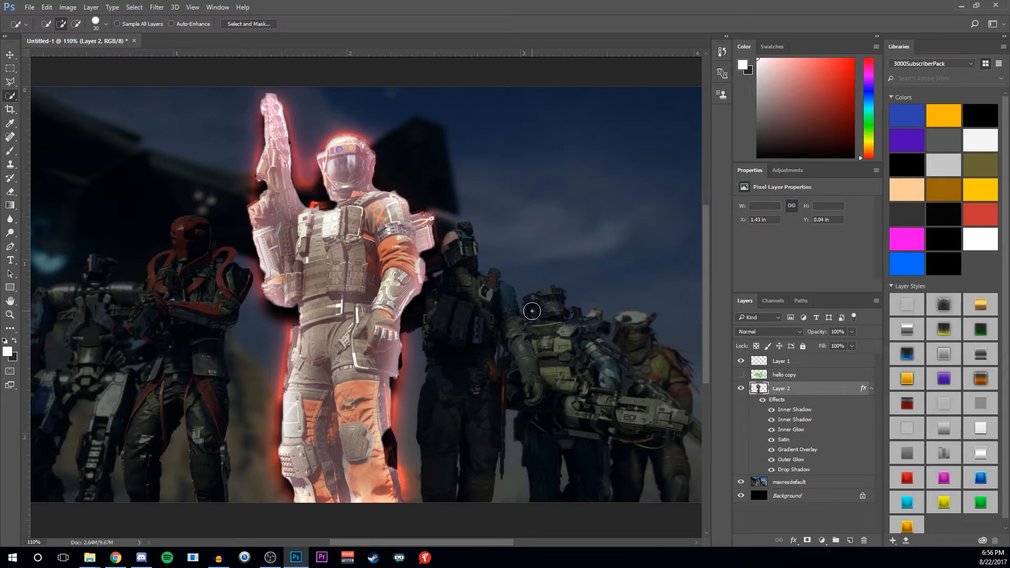
Show the hello copy layer and move its HELLO text slightly up and to the left on the canvas.
scroll(531, 311, down, 5)
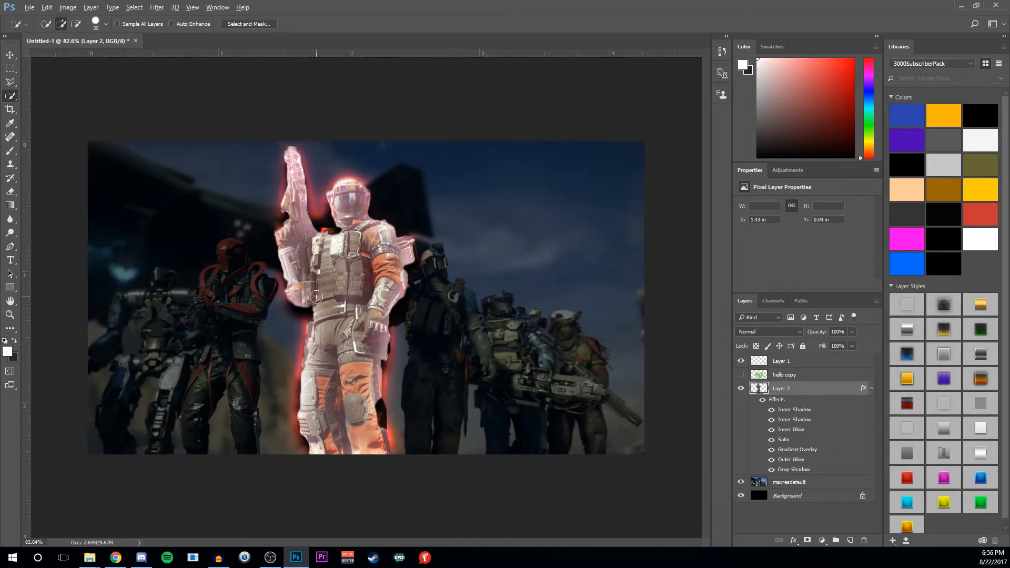
click(741, 374)
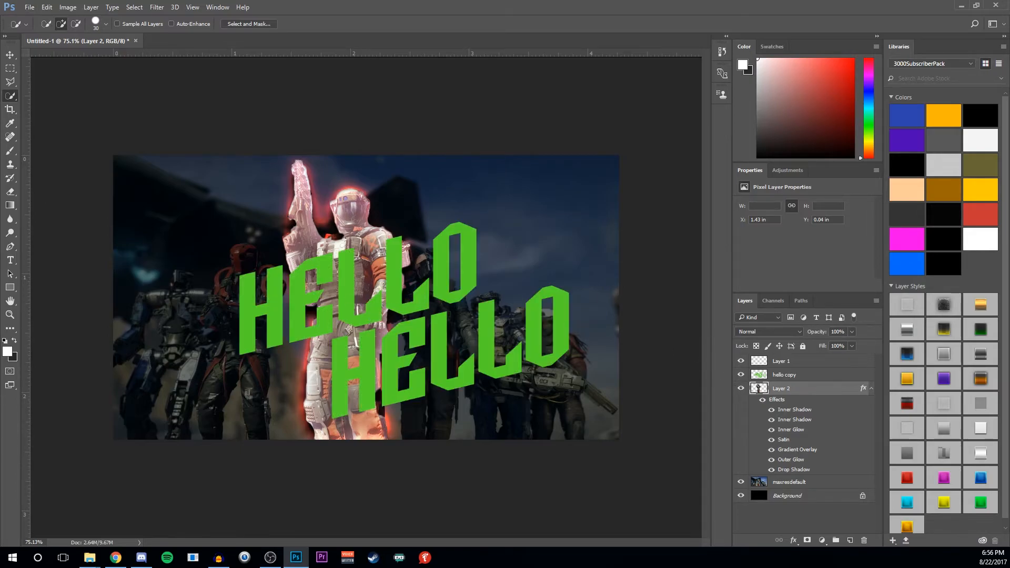
click(10, 55)
drag(349, 314, 312, 303)
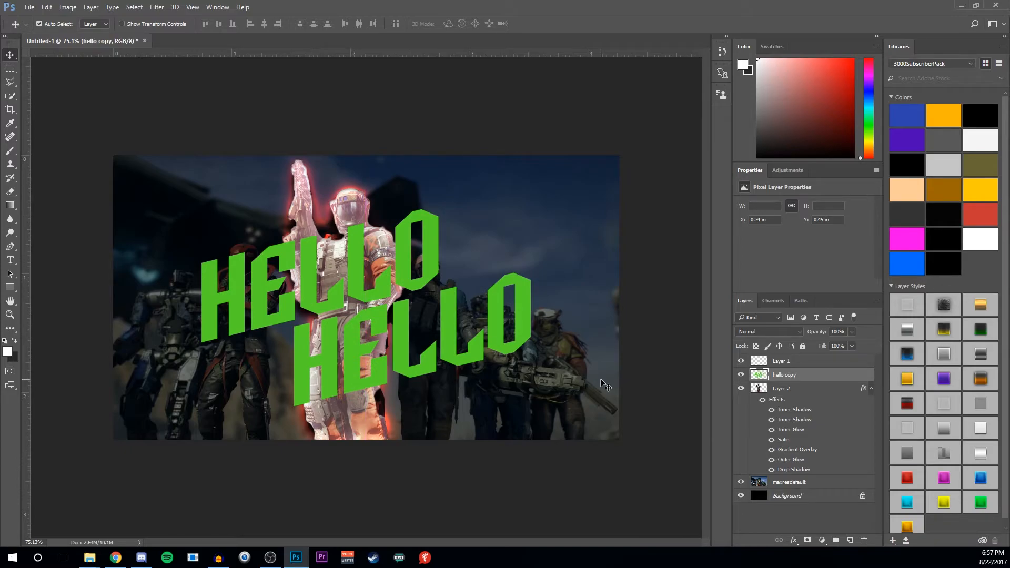
Collapse Layer 2's effects list and place the hello copy layer below Layer 2 so the text sits behind the soldier.
click(872, 392)
drag(834, 377, 834, 392)
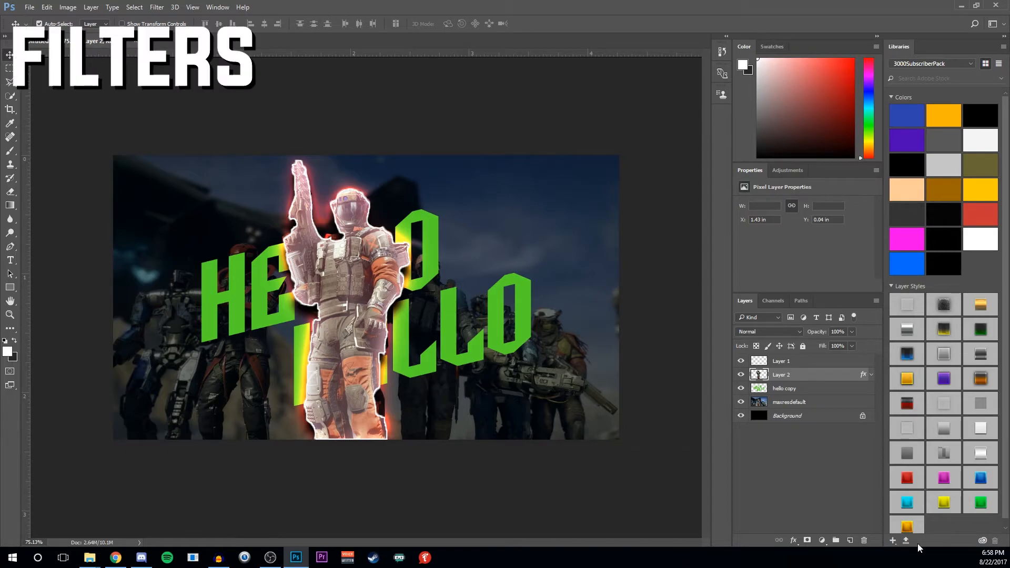
Hide Layer 1, Layer 2 and hello copy, leaving only the maxresdefault image and the background visible.
click(741, 375)
click(741, 388)
click(741, 361)
click(741, 374)
click(740, 374)
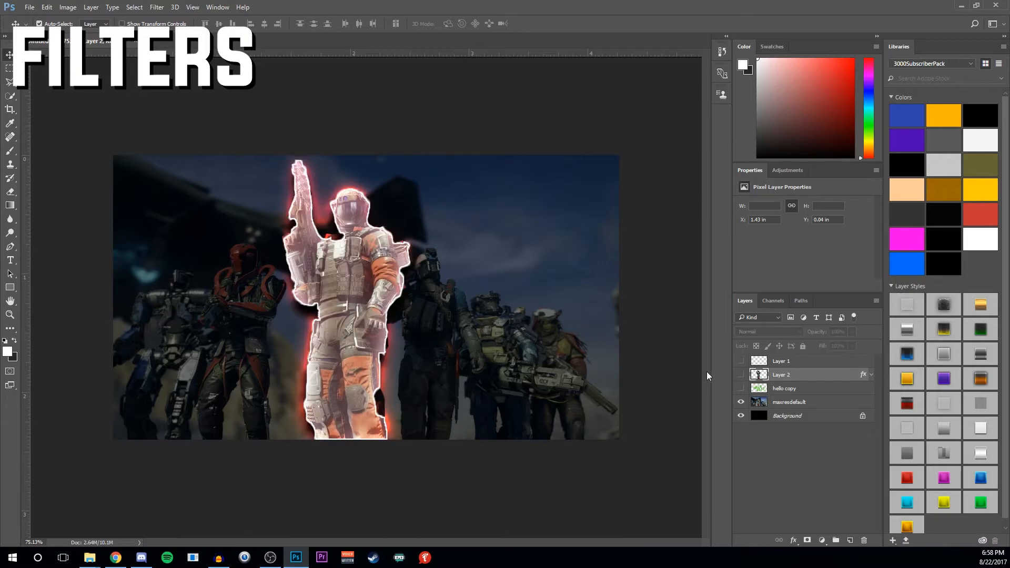
click(741, 374)
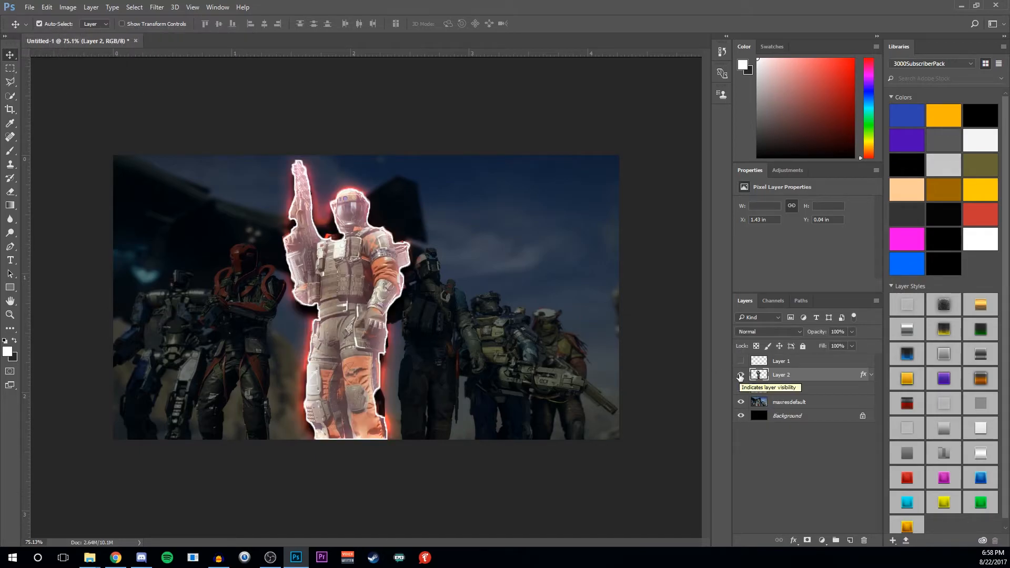
click(741, 375)
Select the maxresdefault layer and set its opacity to 100%.
click(795, 403)
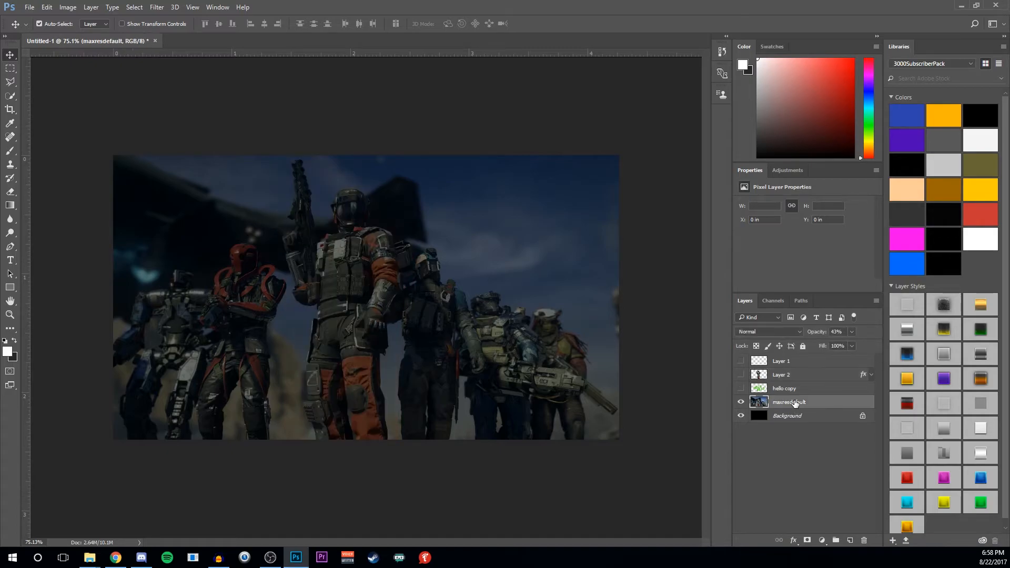
click(852, 331)
drag(848, 344, 876, 344)
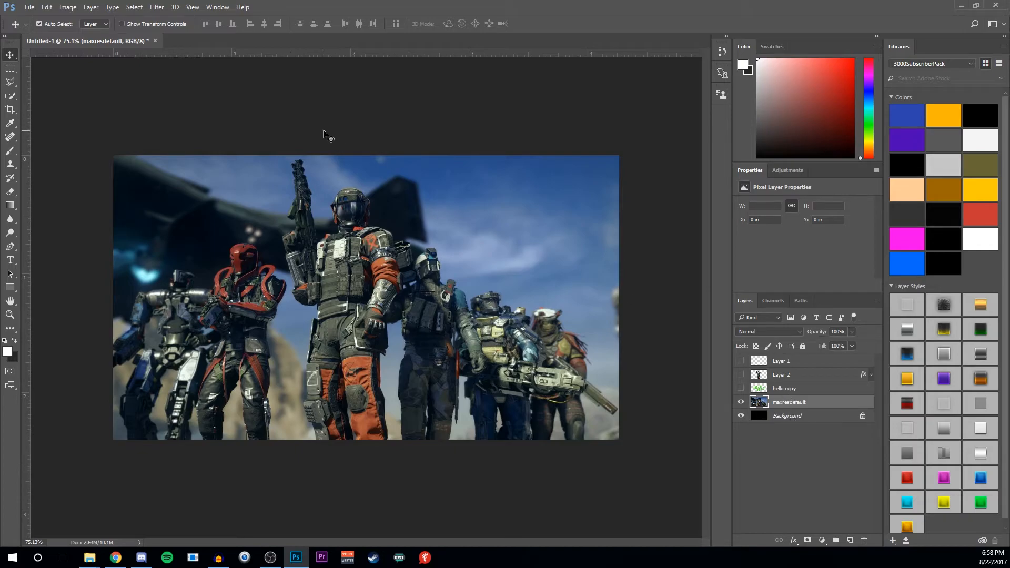
Apply a 5-pixel Gaussian Blur to the maxresdefault layer and show Layer 2 and hello copy over it.
click(156, 7)
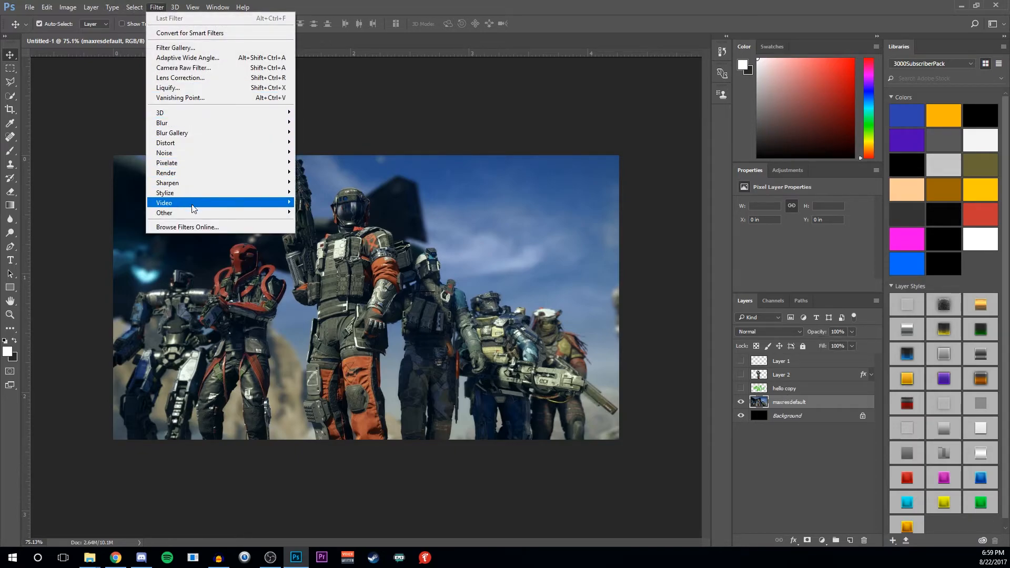
mouse_move(210, 178)
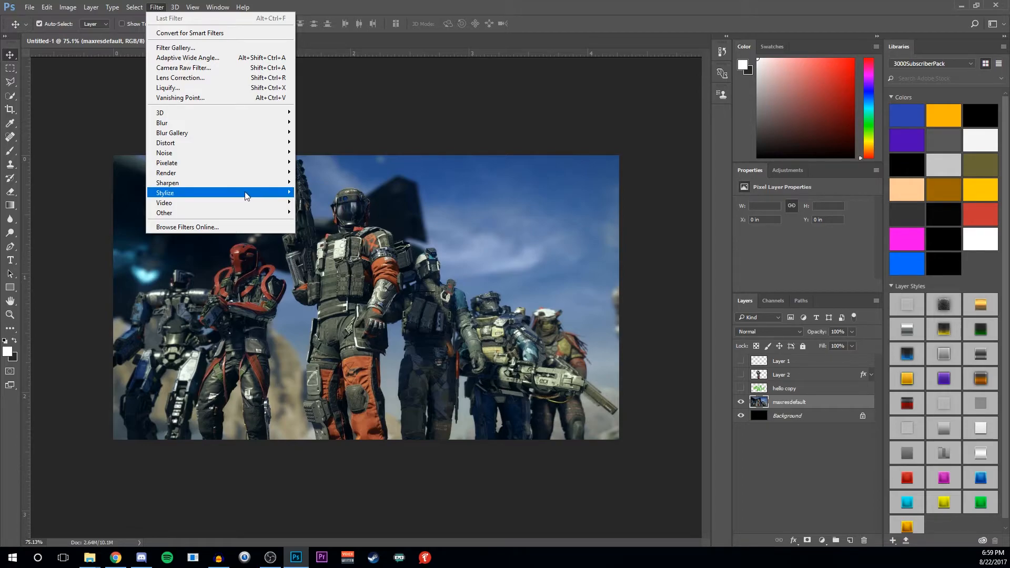
mouse_move(277, 125)
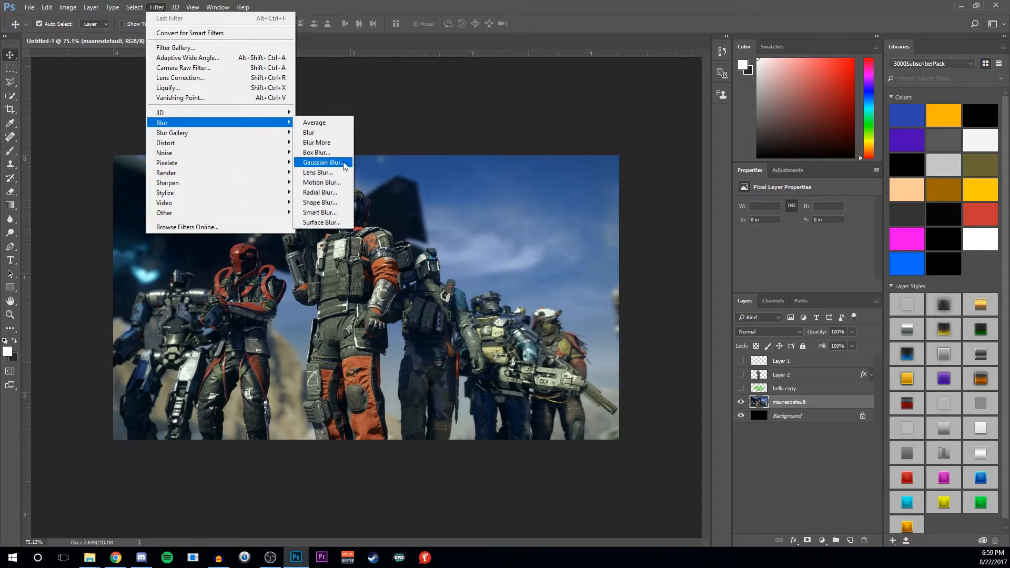
mouse_move(229, 125)
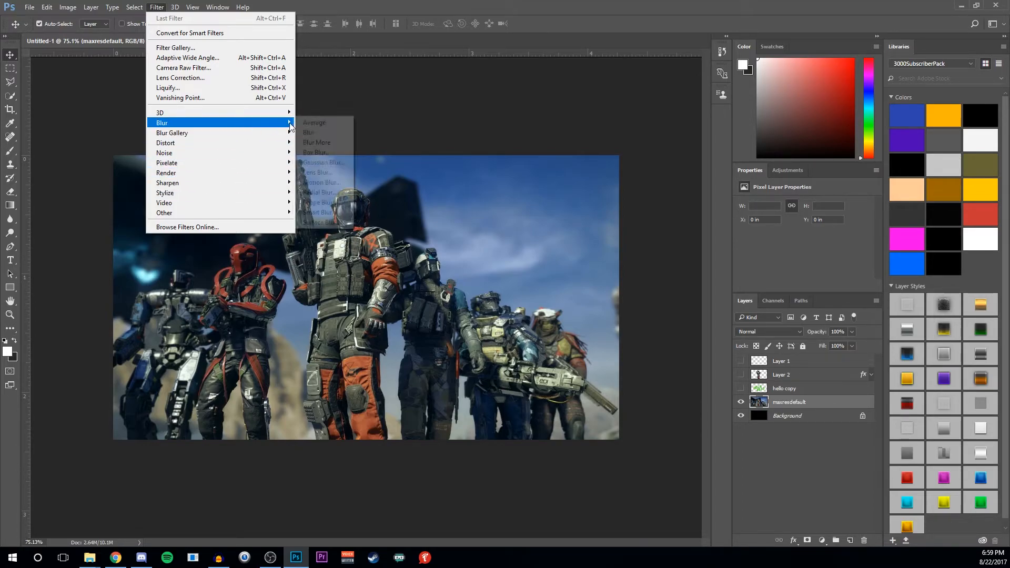
click(325, 163)
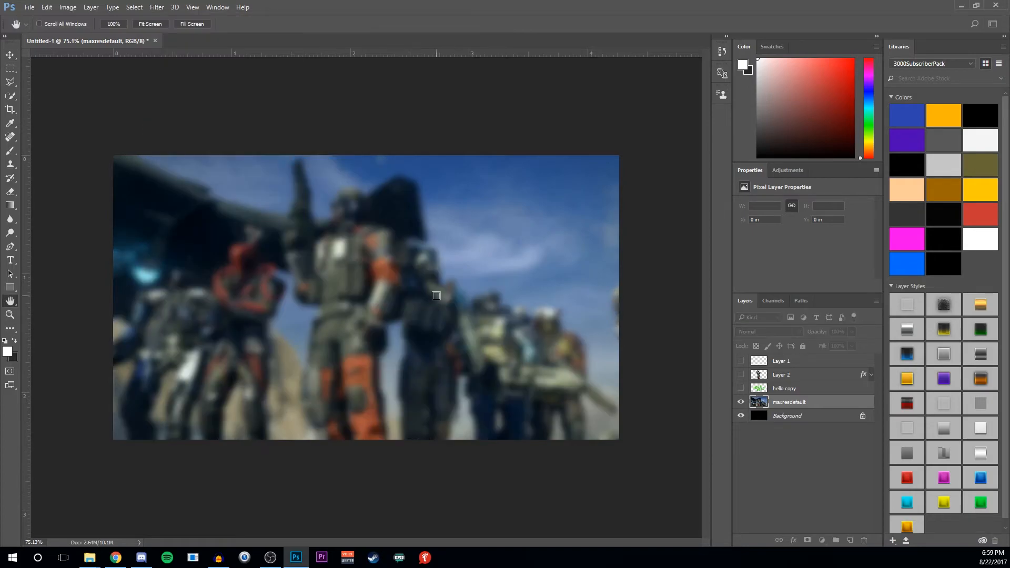
drag(264, 145, 551, 168)
mouse_move(507, 326)
mouse_down()
mouse_move(534, 326)
mouse_move(494, 325)
mouse_up()
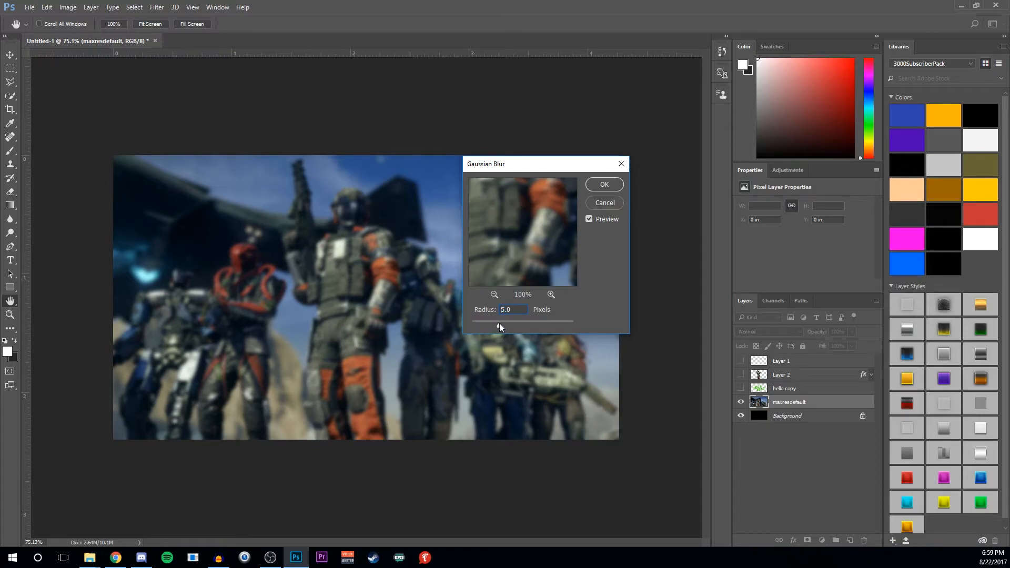
click(602, 184)
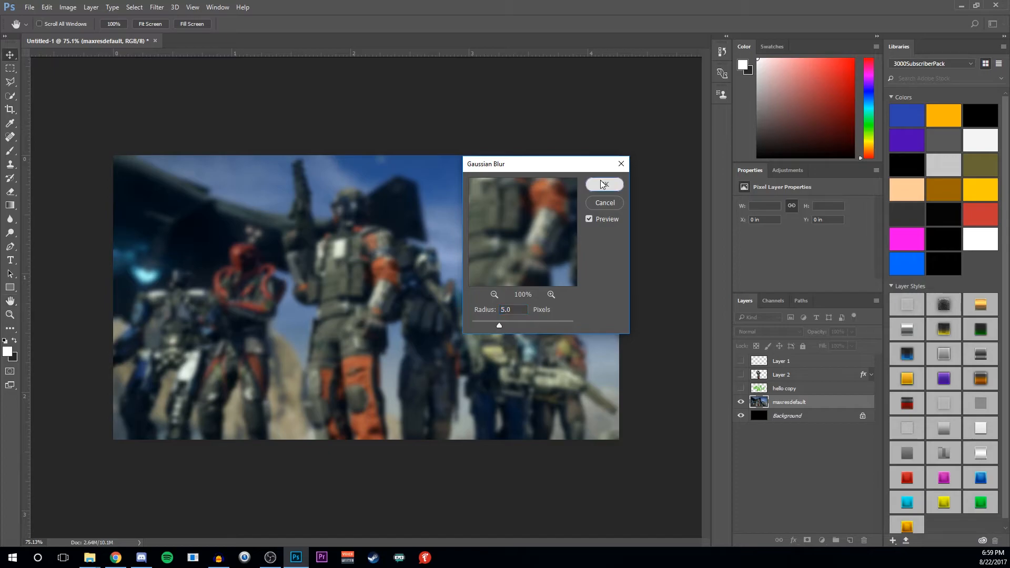
click(741, 374)
click(740, 388)
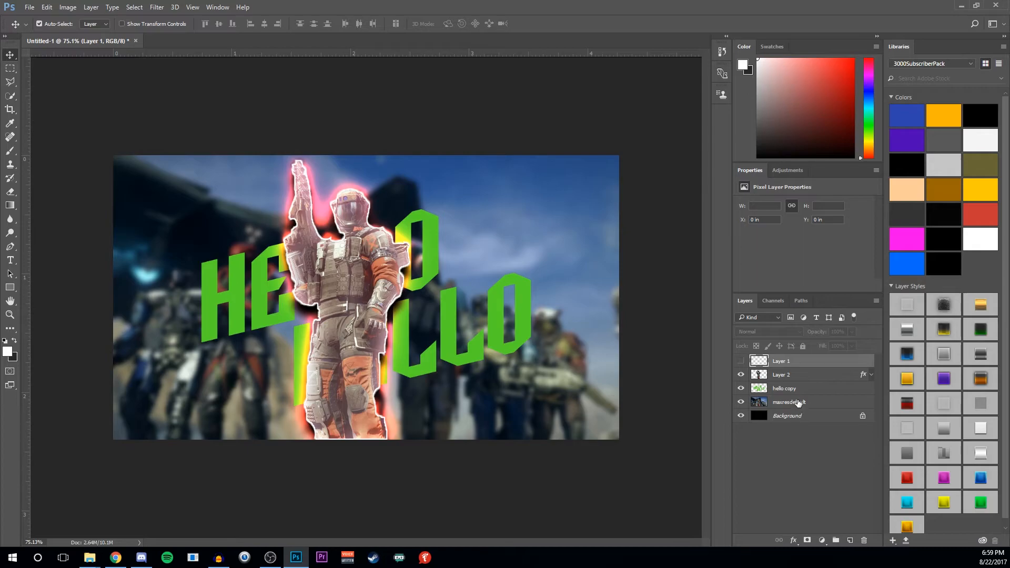
Delete the Gaussian Blur state from the document history to restore the sharp image.
click(722, 53)
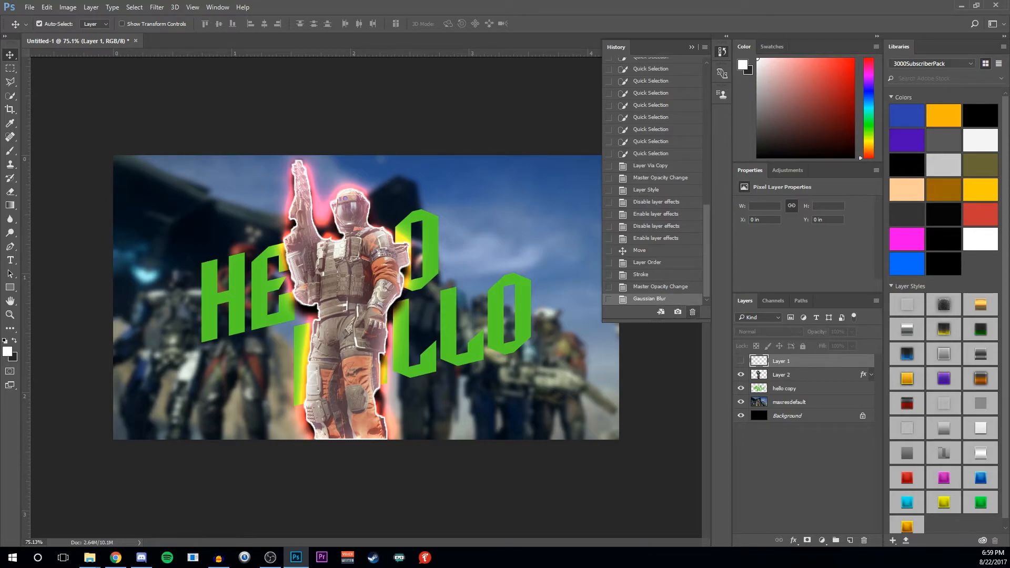
click(692, 311)
click(421, 251)
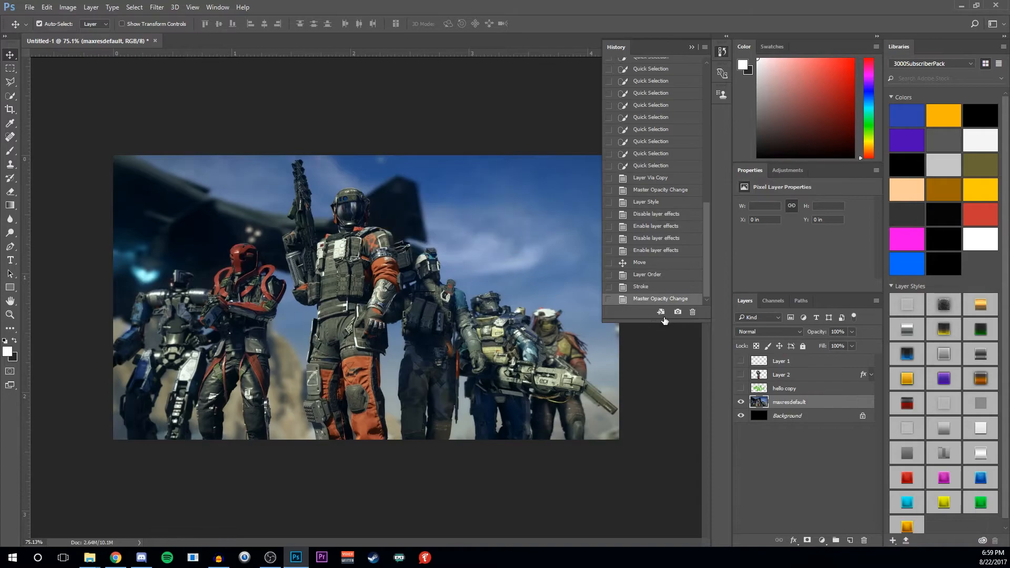
click(692, 47)
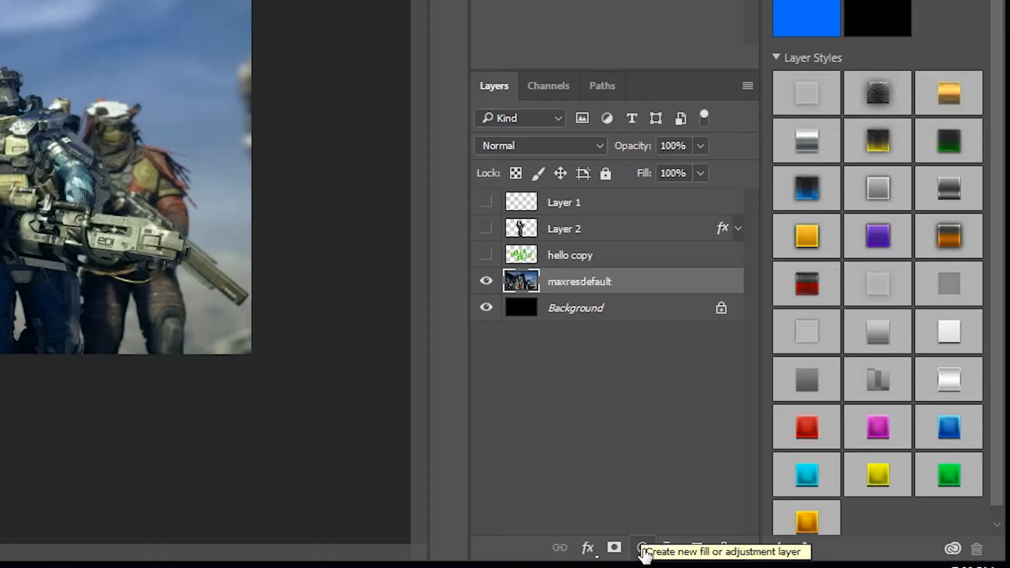
Add a Curves adjustment layer above maxresdefault, raising its dark tones to output 140 at input 48 and pulling its highlights down.
click(643, 549)
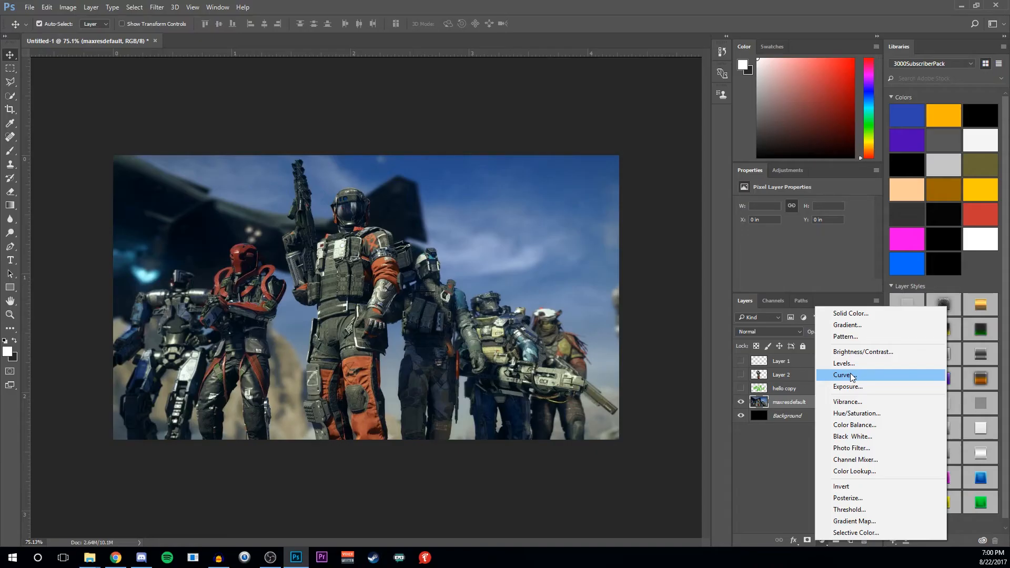
click(698, 225)
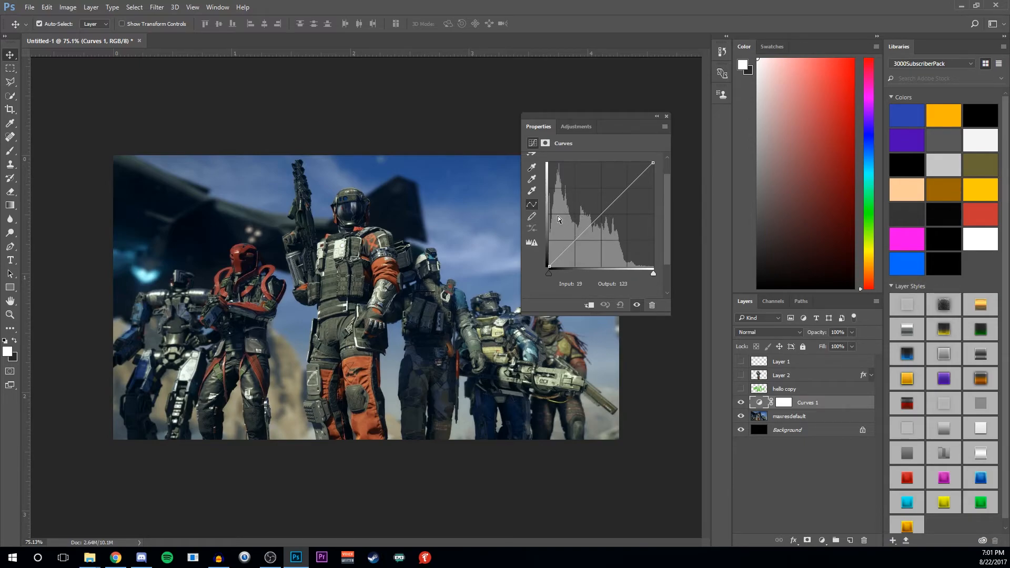
click(565, 250)
drag(566, 250, 582, 210)
drag(624, 172, 629, 253)
drag(558, 232, 569, 210)
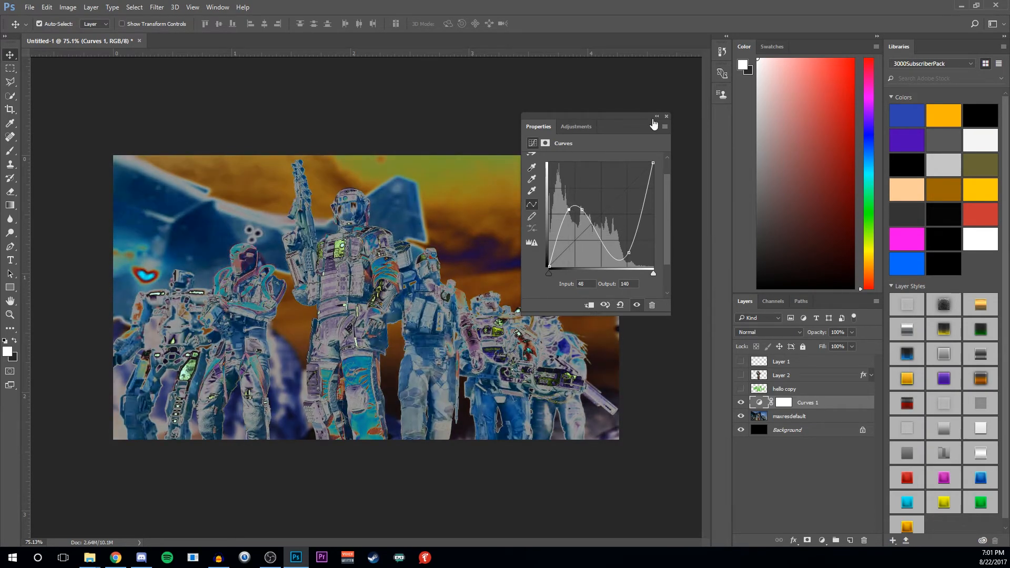
drag(600, 117, 807, 295)
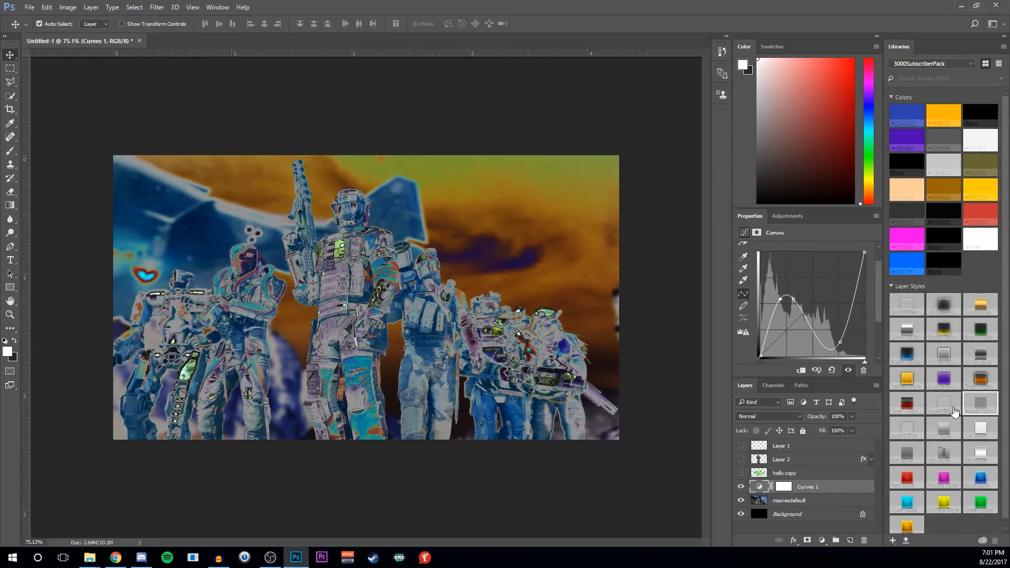
Try Hard Light on the Curves 1 layer, settle on the Color Burn blend mode and set its opacity to 38%.
click(800, 417)
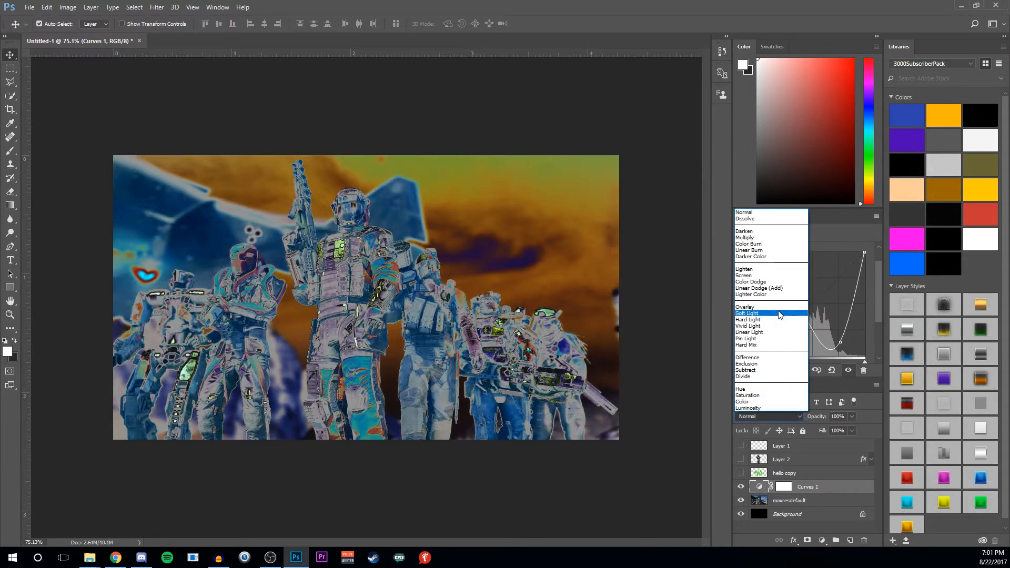
click(758, 320)
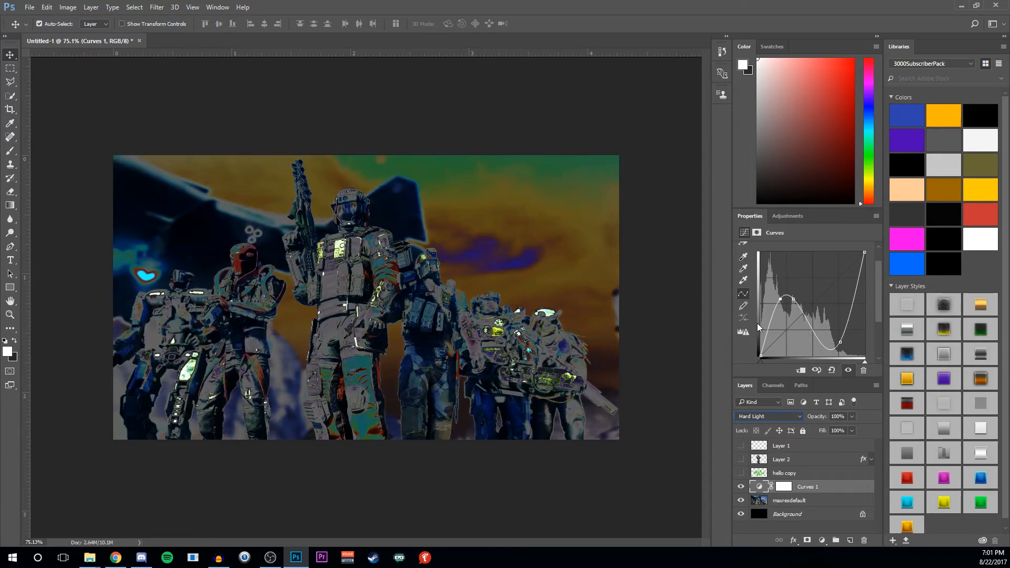
click(775, 415)
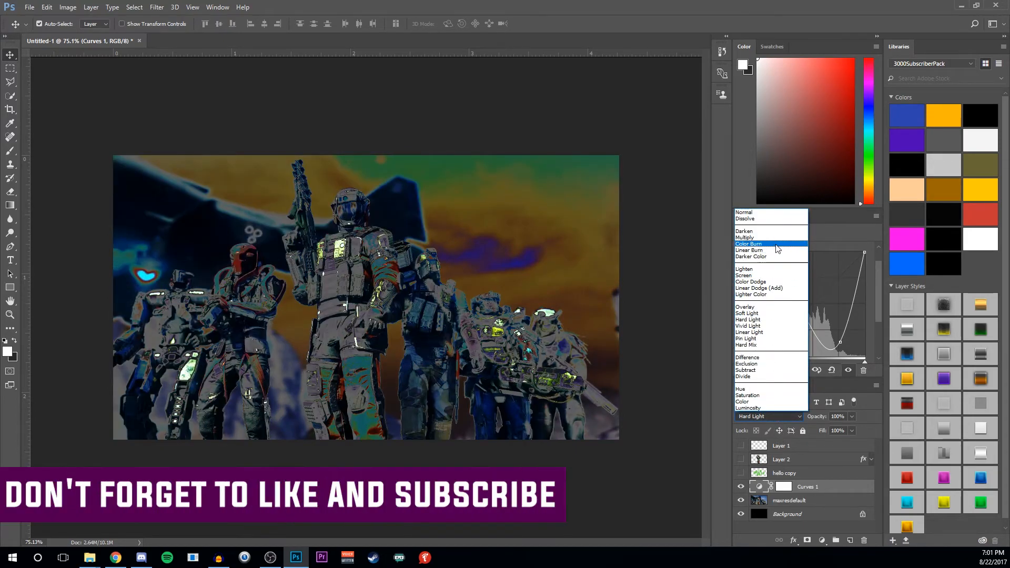
click(758, 244)
click(772, 417)
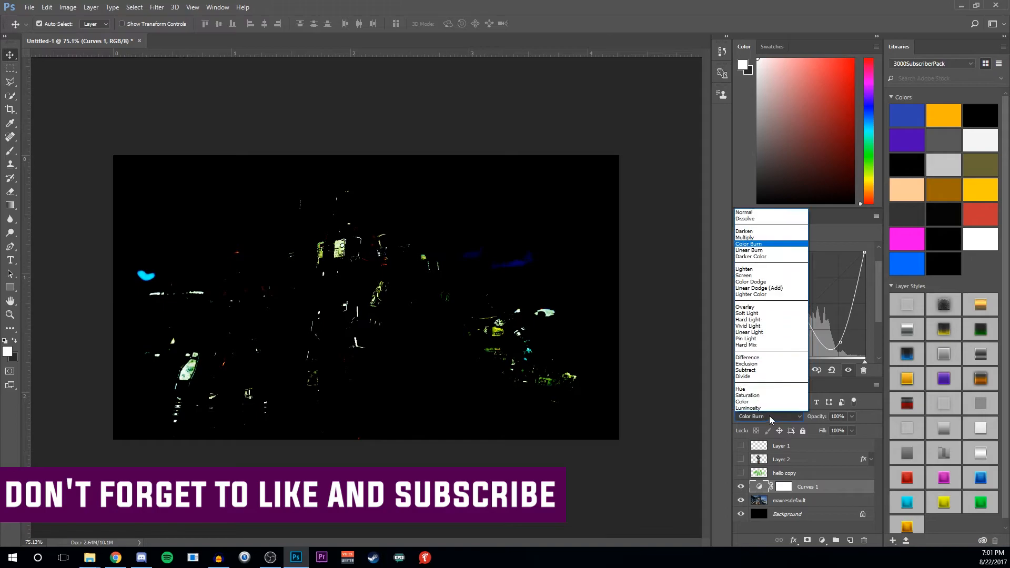
click(860, 419)
click(851, 417)
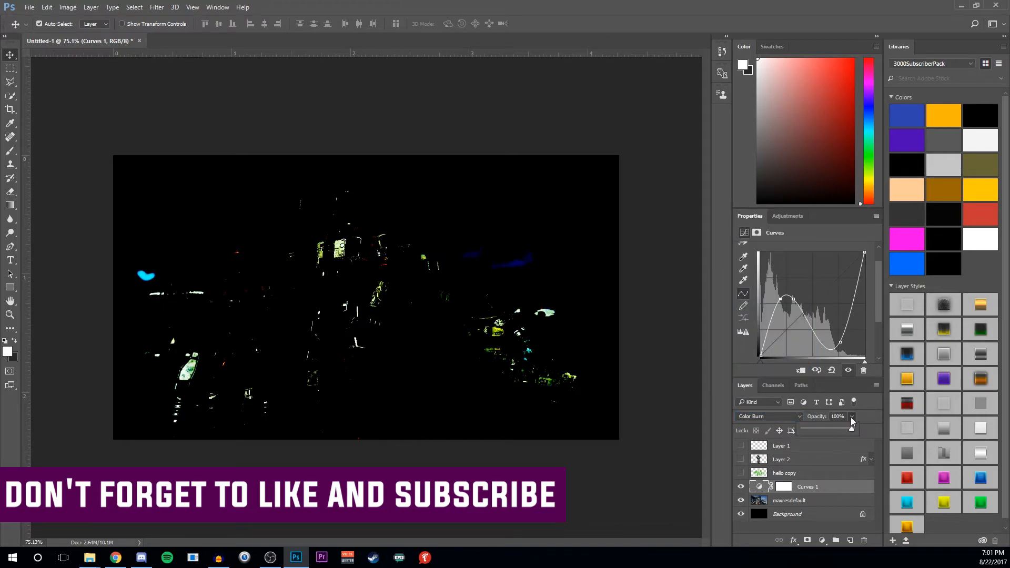
drag(828, 428, 822, 429)
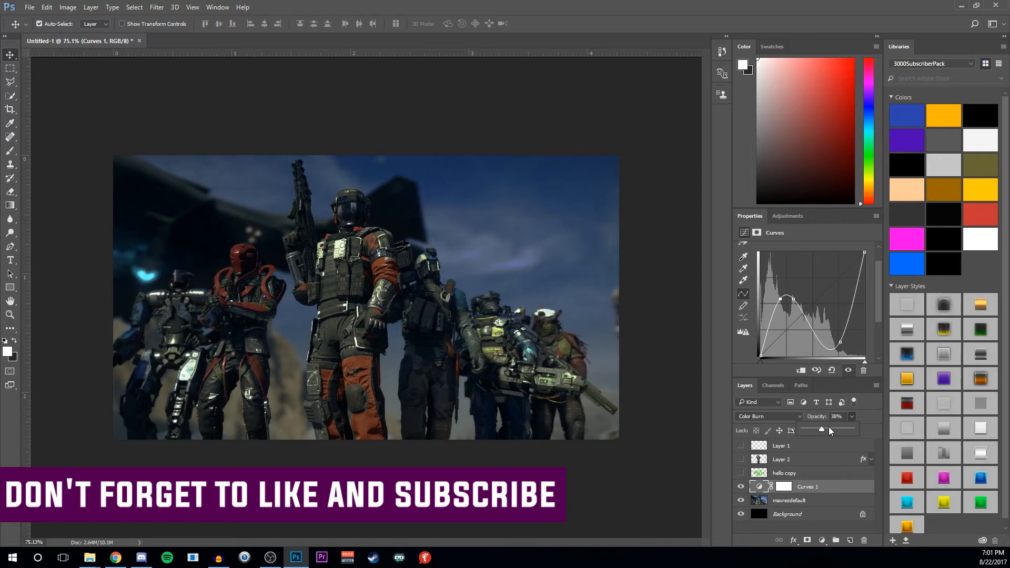
Move the Curves 1 layer above Layer 2, with Layer 2 and hello copy shown.
click(740, 461)
click(740, 459)
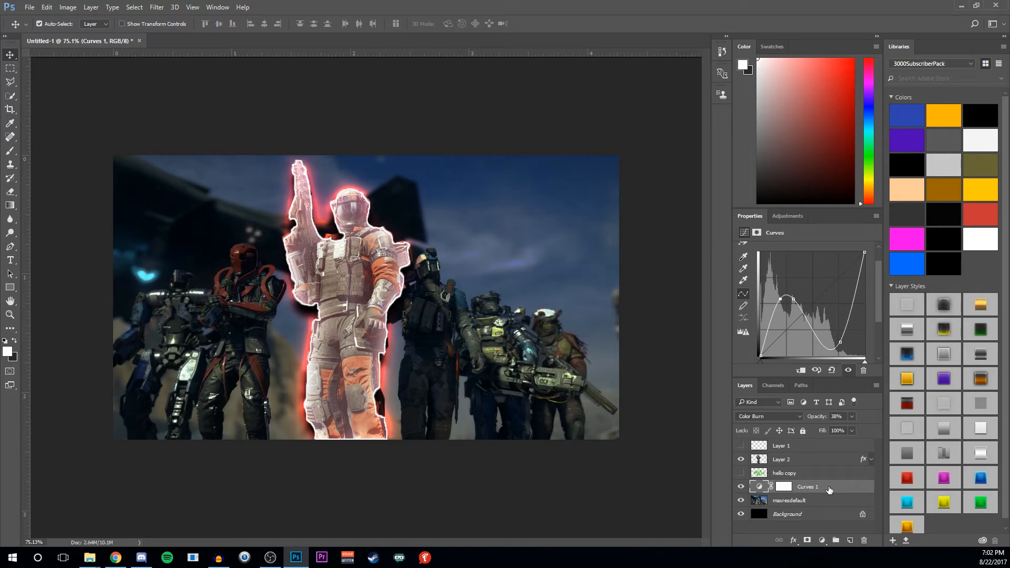
drag(829, 489, 824, 461)
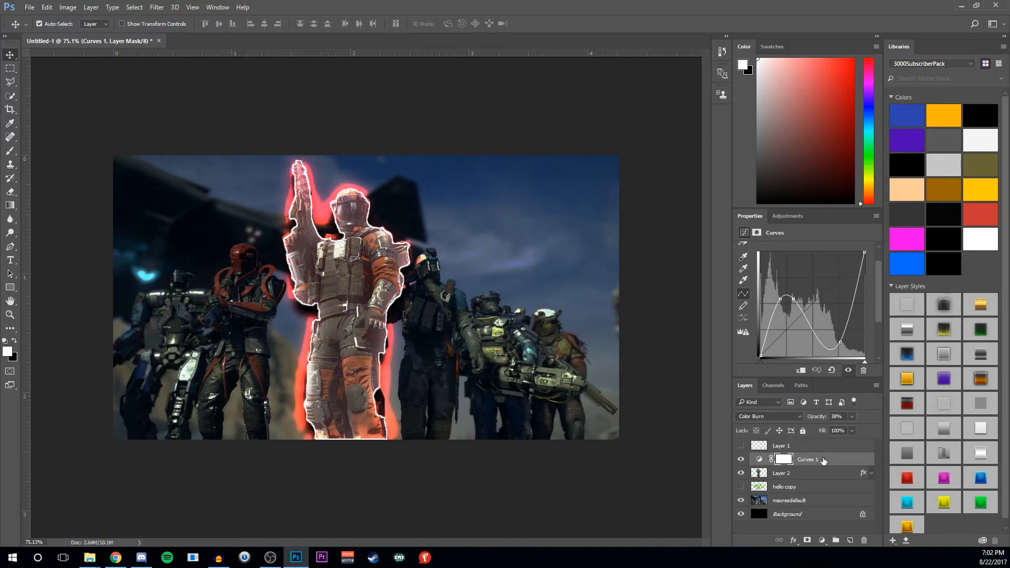
click(741, 487)
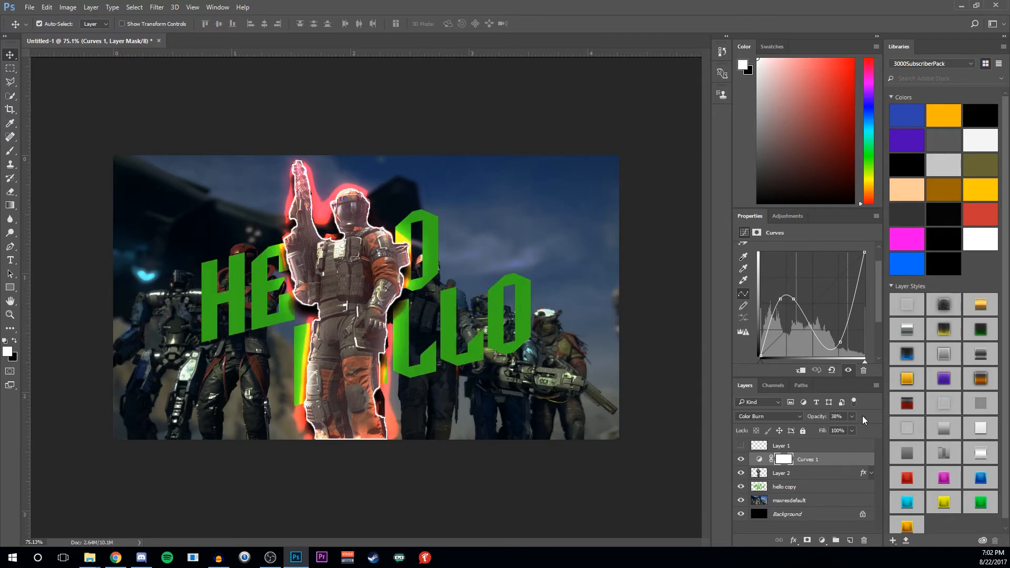
Raise the Curves 1 layer's opacity to 100% and place it below hello copy, directly above maxresdefault.
drag(863, 430, 877, 429)
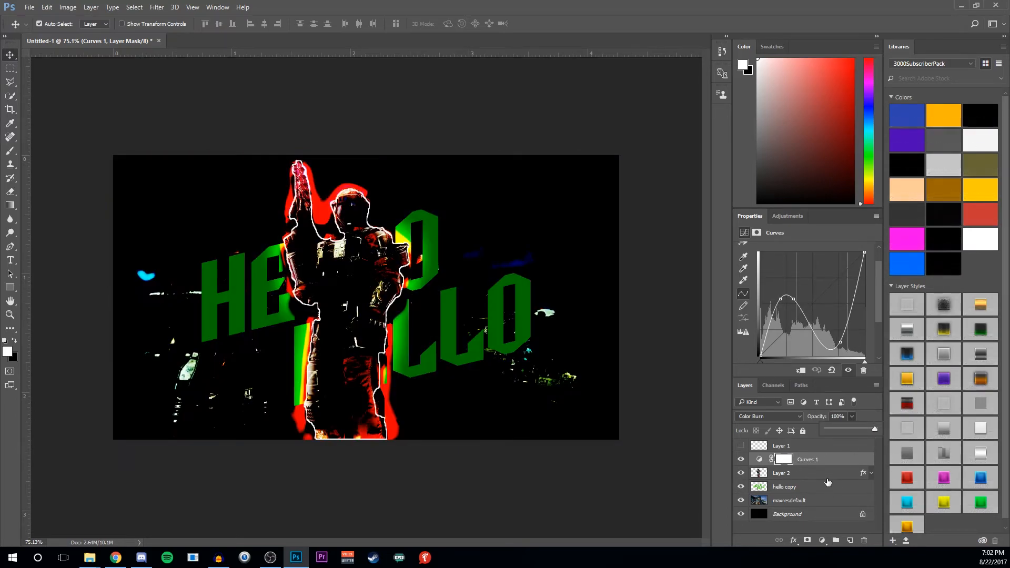
drag(816, 462, 834, 491)
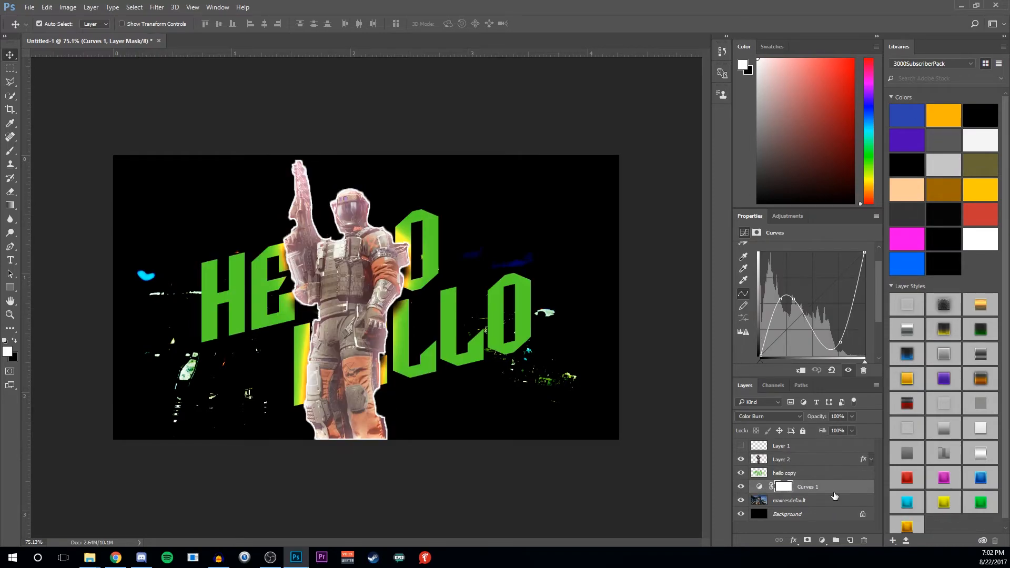
Show Layer 1 and paint soft white glows on it at the canvas corners with the 500-pixel brush.
click(799, 453)
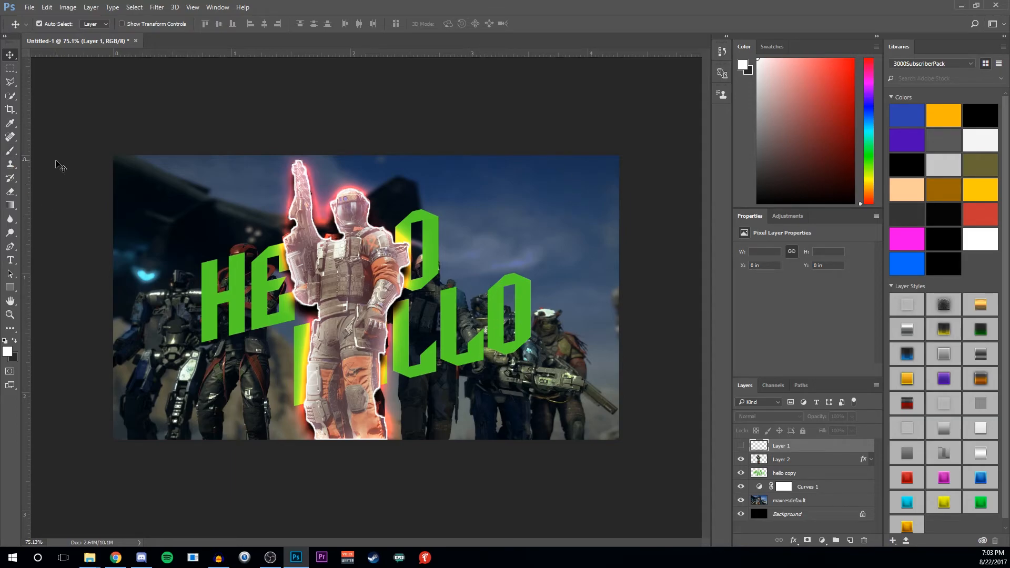
click(741, 446)
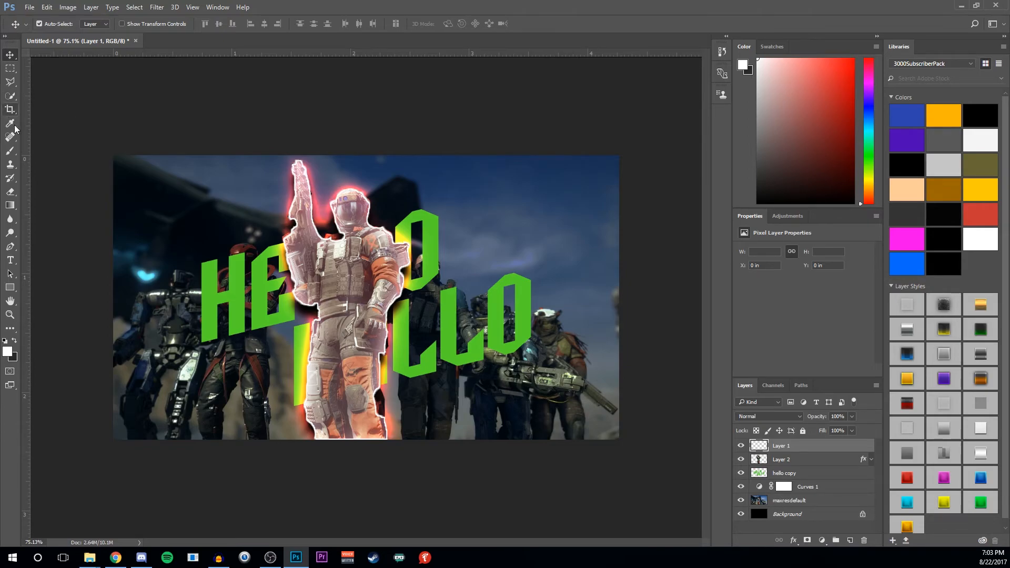
click(10, 151)
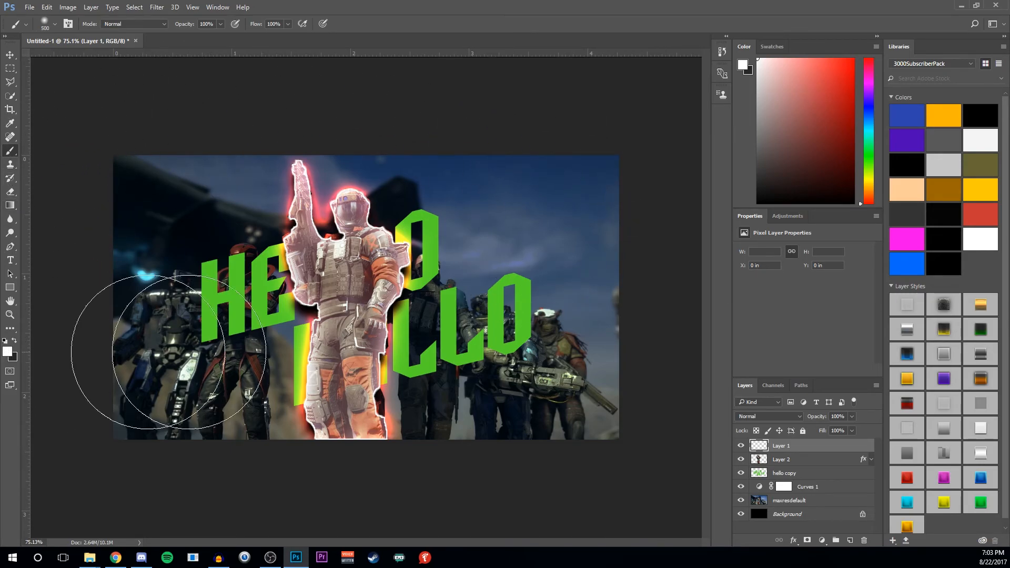
click(614, 138)
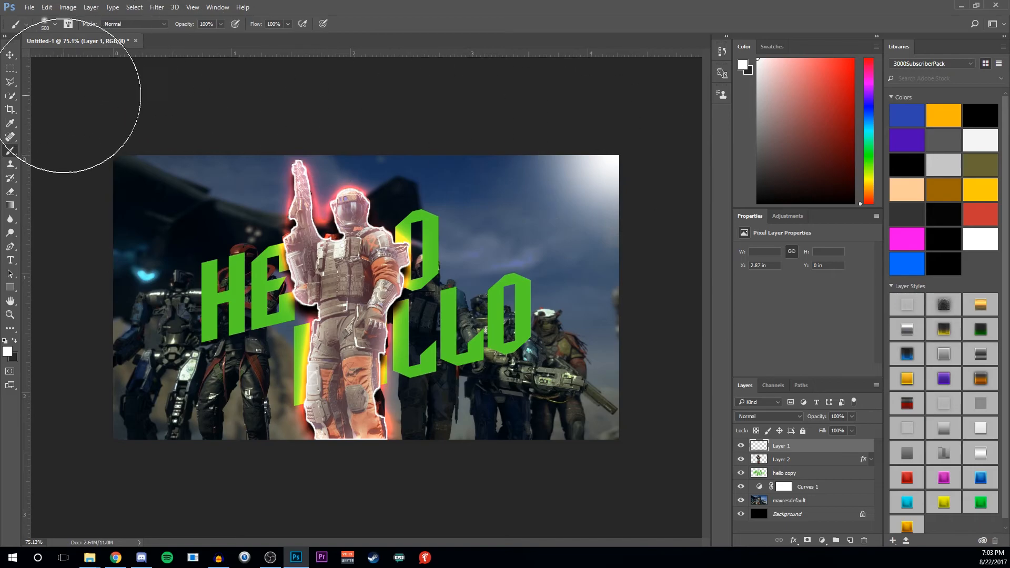
click(100, 147)
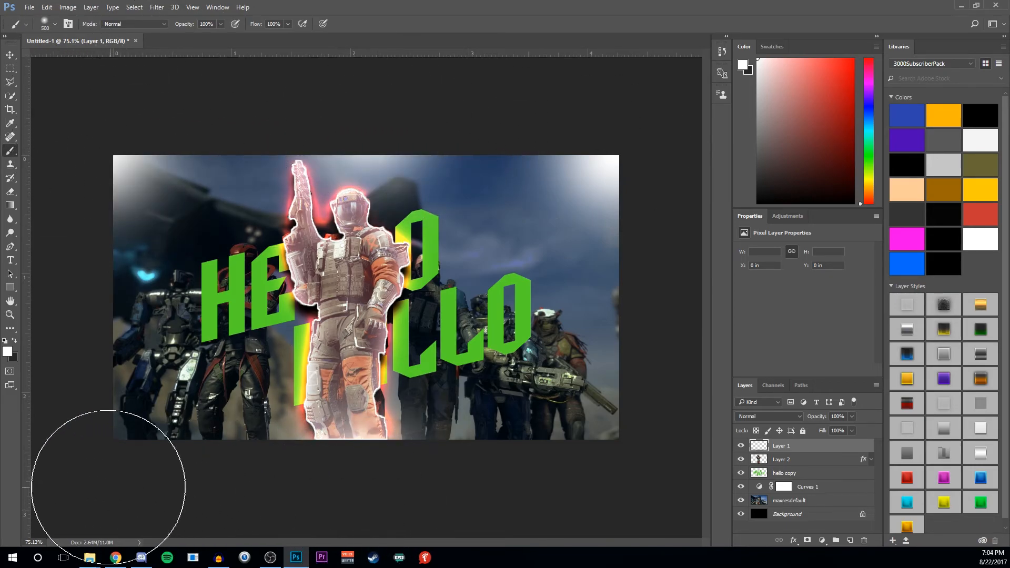
click(643, 485)
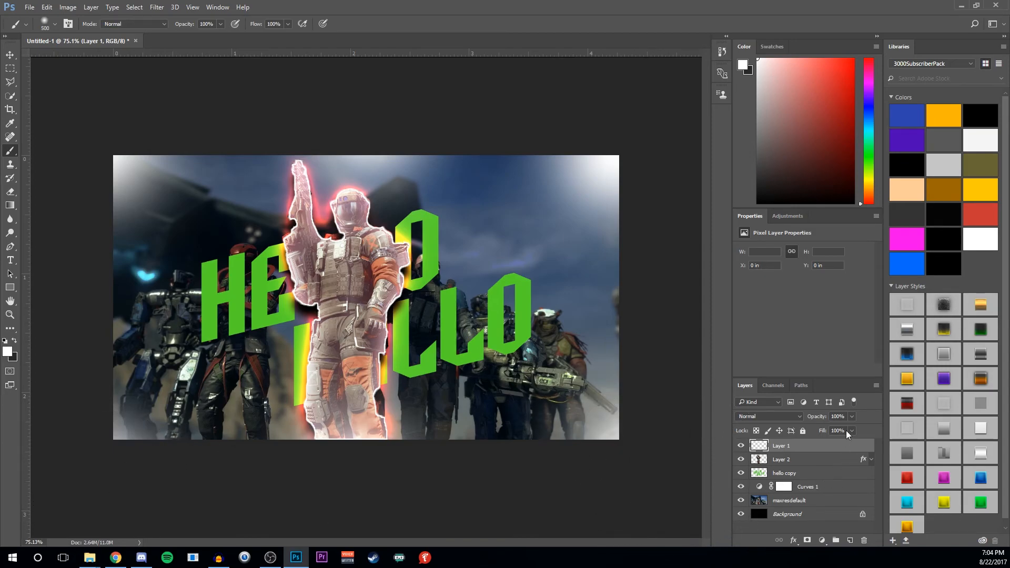
On a new layer above the hidden Layer 1, paint a soft black vignette around the canvas edges with the 500-pixel brush.
click(852, 416)
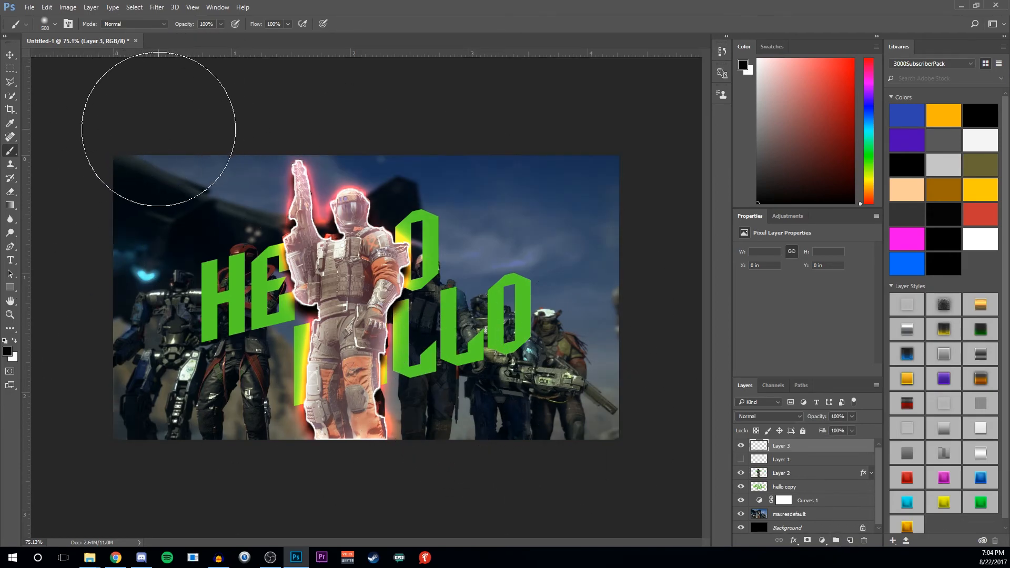
drag(73, 139, 721, 210)
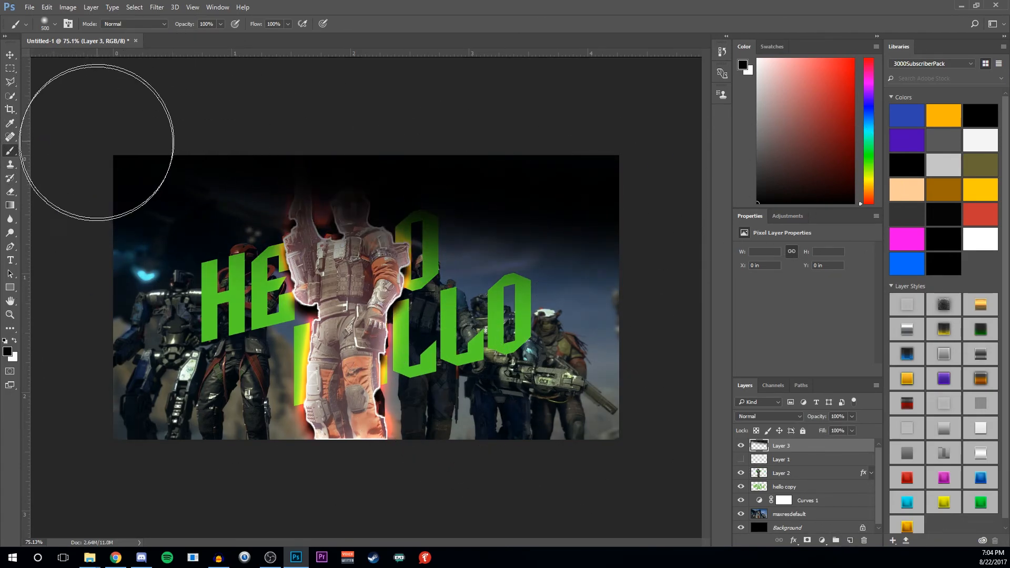
mouse_move(711, 561)
mouse_down()
mouse_move(442, 532)
mouse_move(672, 85)
mouse_move(629, 490)
mouse_move(273, 457)
mouse_up()
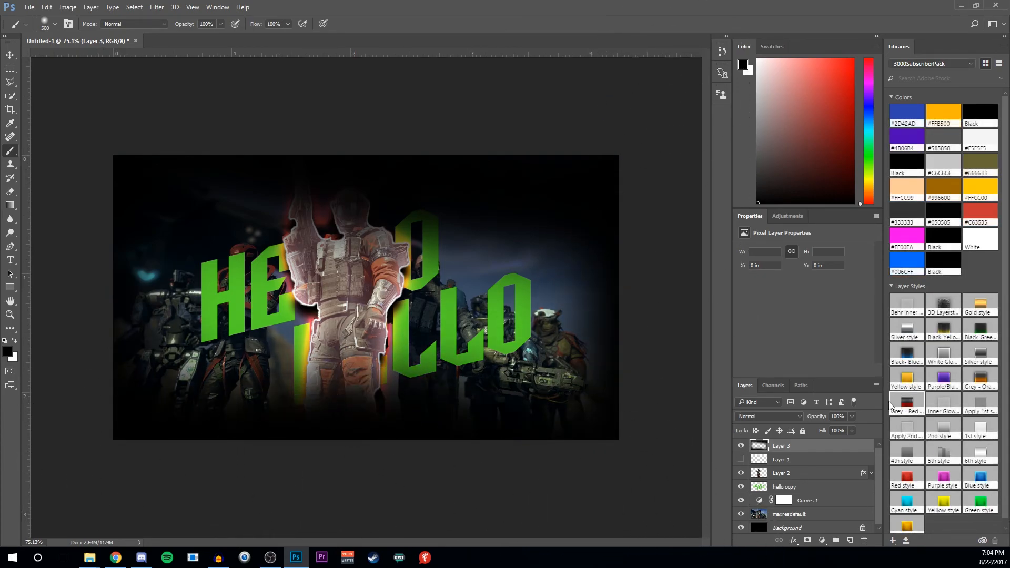
Reduce the vignette layer's opacity and place it between Layer 2 and hello copy, with Layer 1 shown.
click(851, 416)
drag(834, 427, 811, 484)
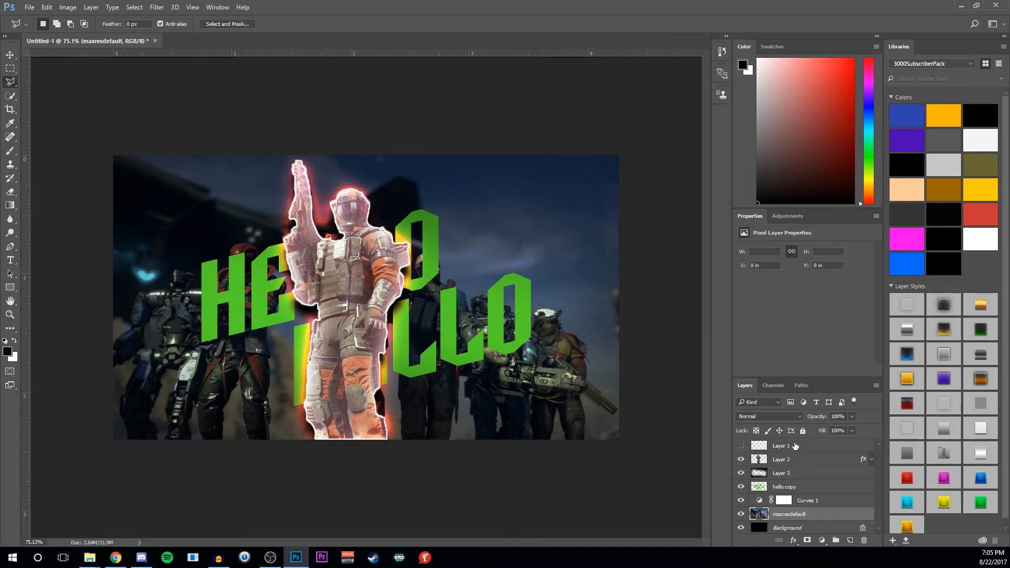
click(740, 445)
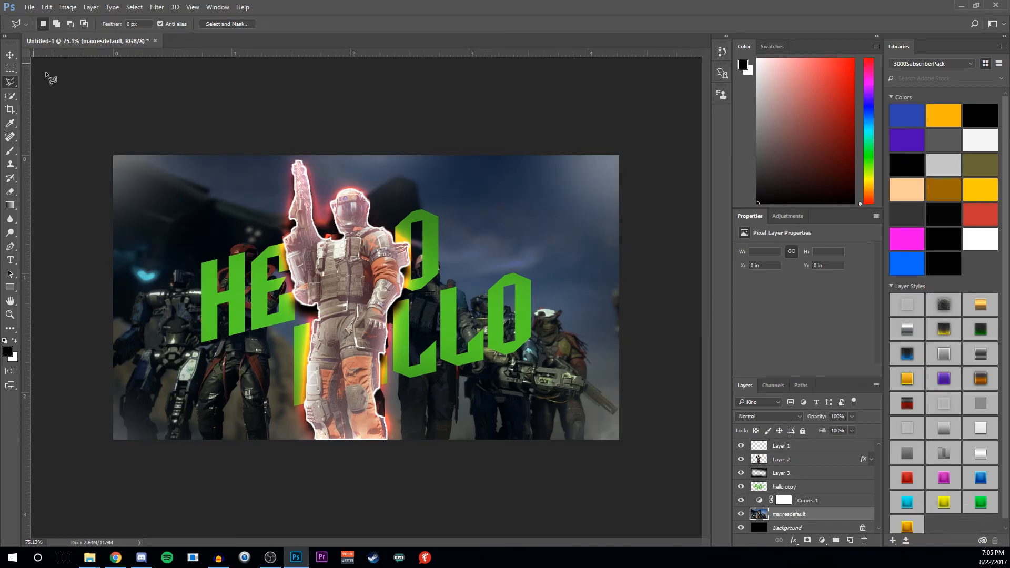
Add a new layer directly above maxresdefault and marquee-select roughly the upper half of the canvas at full width.
click(850, 540)
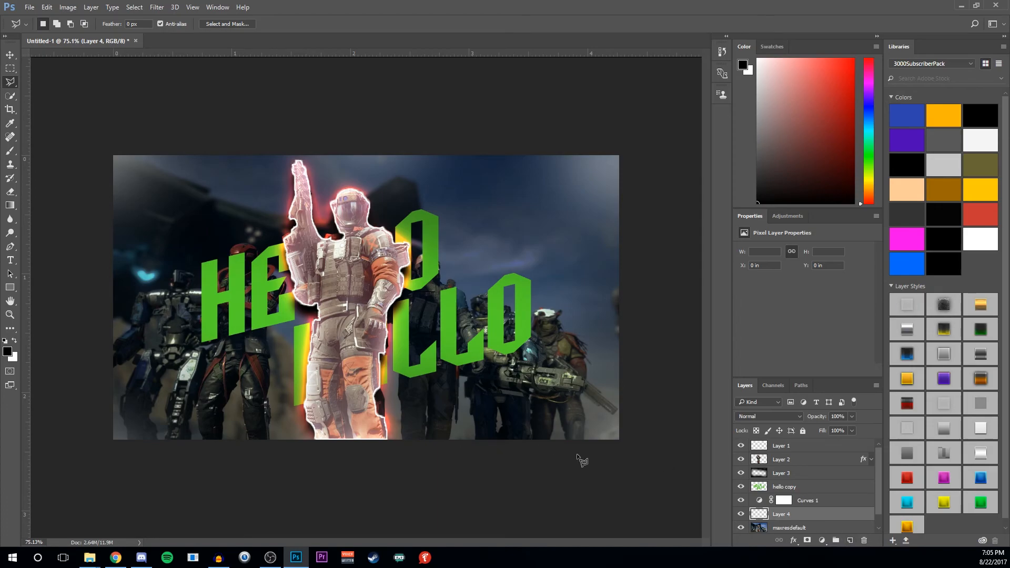
key(m)
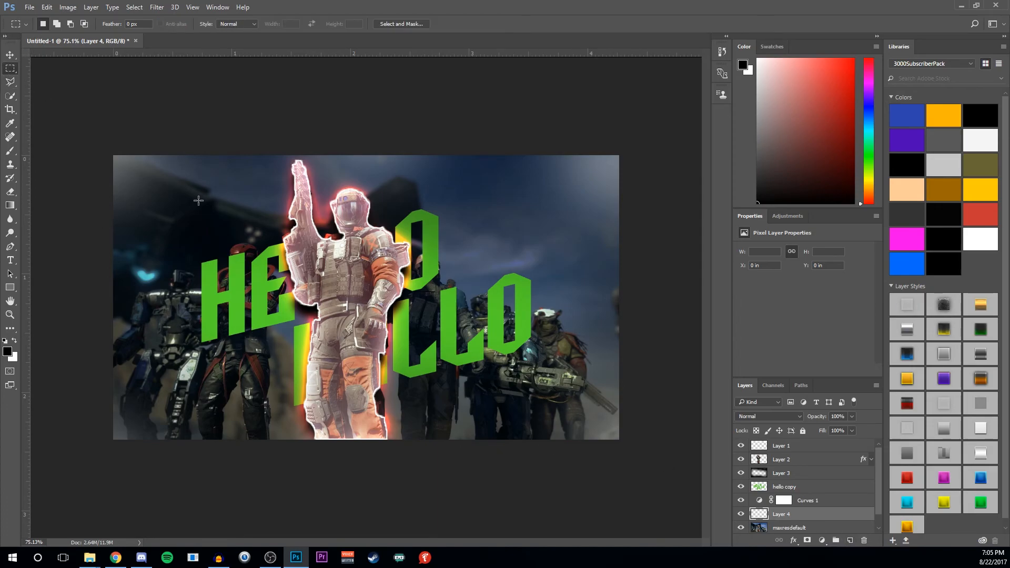
drag(108, 153, 623, 309)
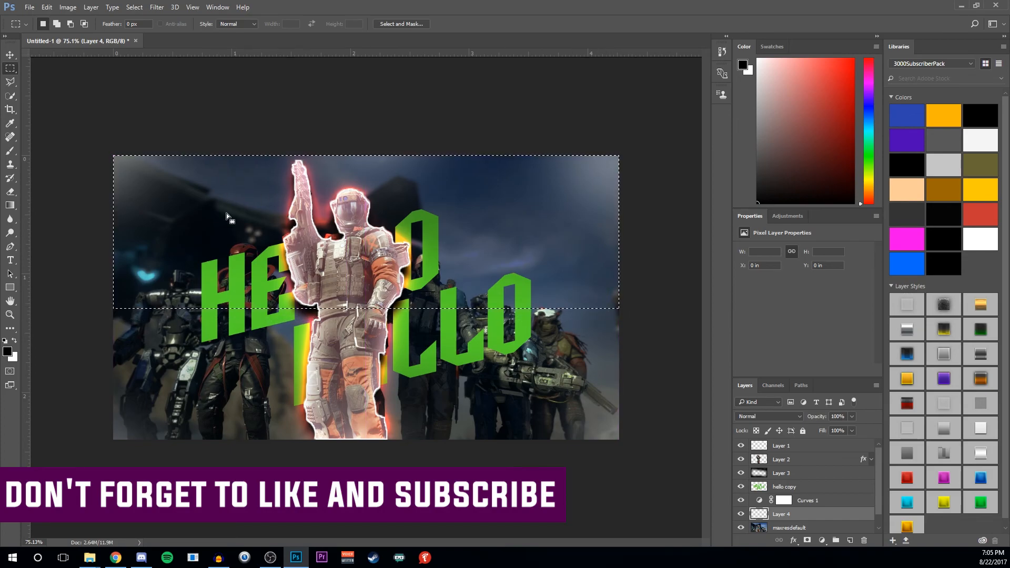
Fill the selection on Layer 4 with the blue colour 0c00f9 in Normal mode at 100% opacity.
click(46, 7)
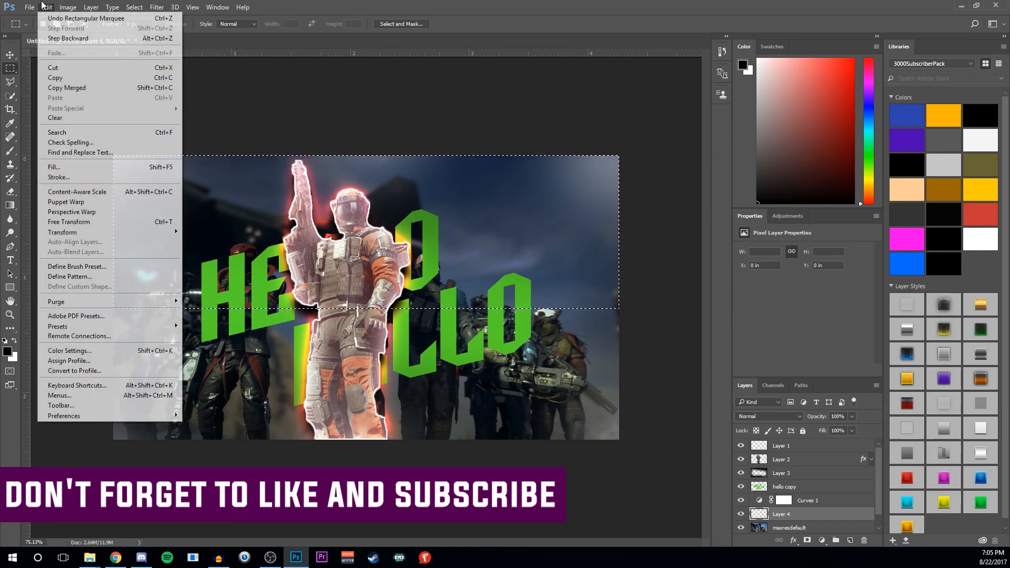
click(61, 167)
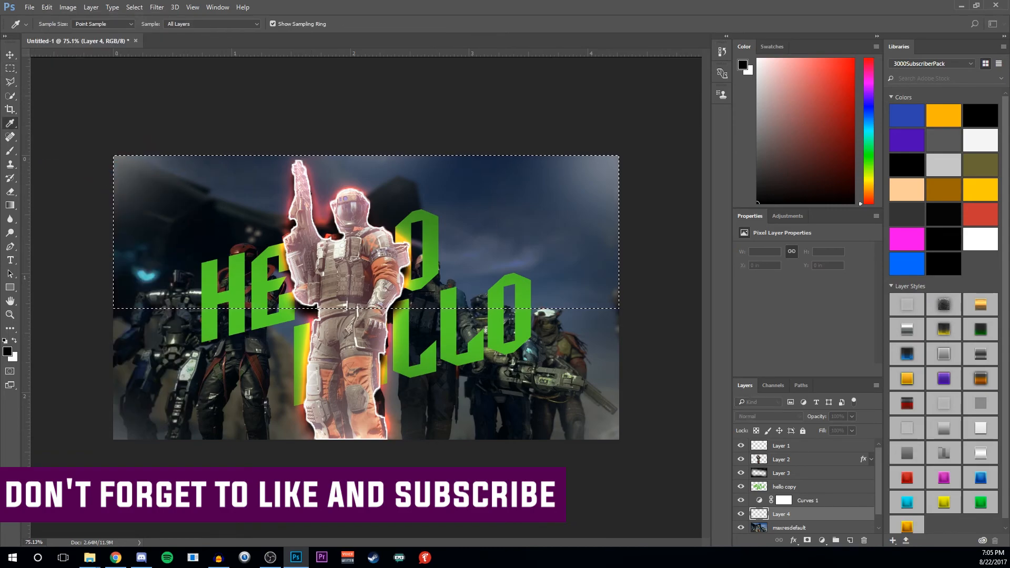
drag(348, 232, 611, 211)
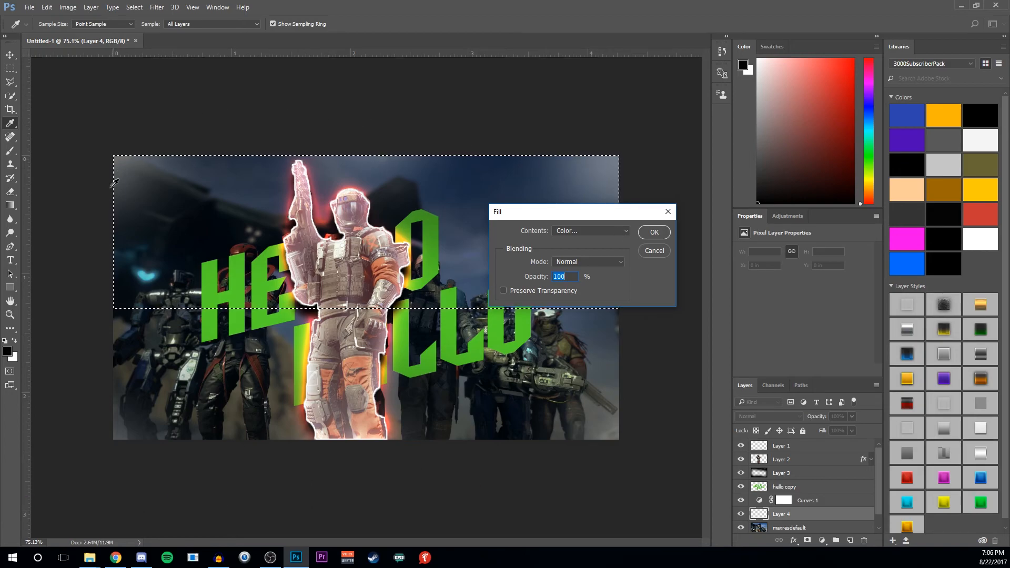
click(571, 231)
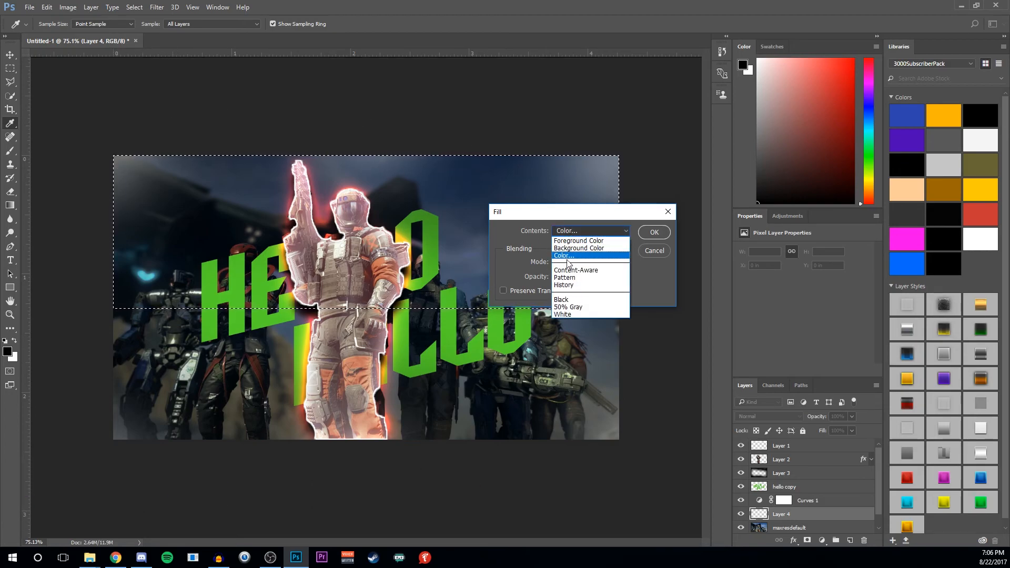
click(567, 256)
click(319, 279)
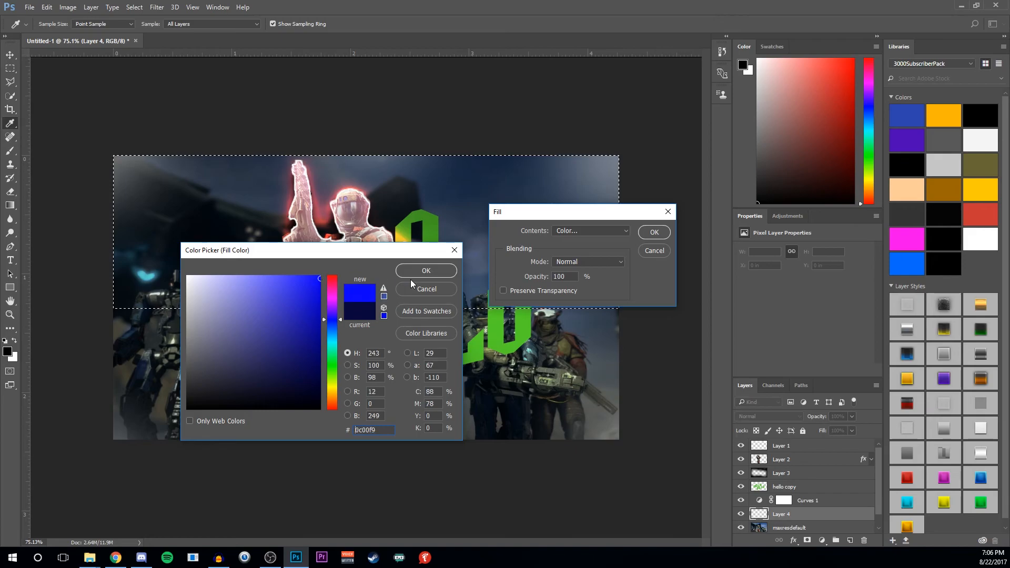
click(427, 270)
click(655, 232)
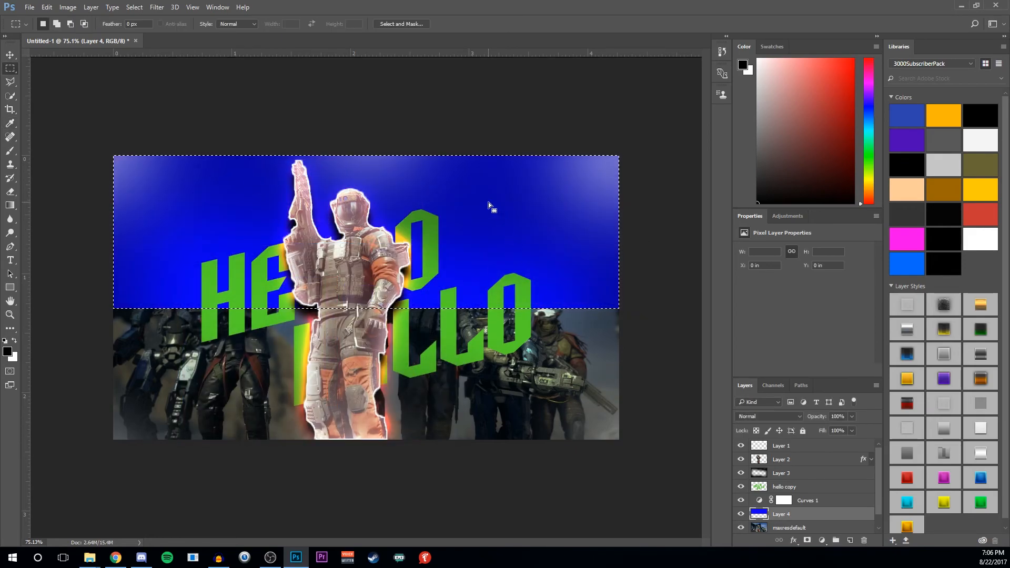
Move the blue band down to the canvas middle, at X 0 in and Y 0.64 in, and deselect it.
click(10, 54)
drag(480, 210, 485, 290)
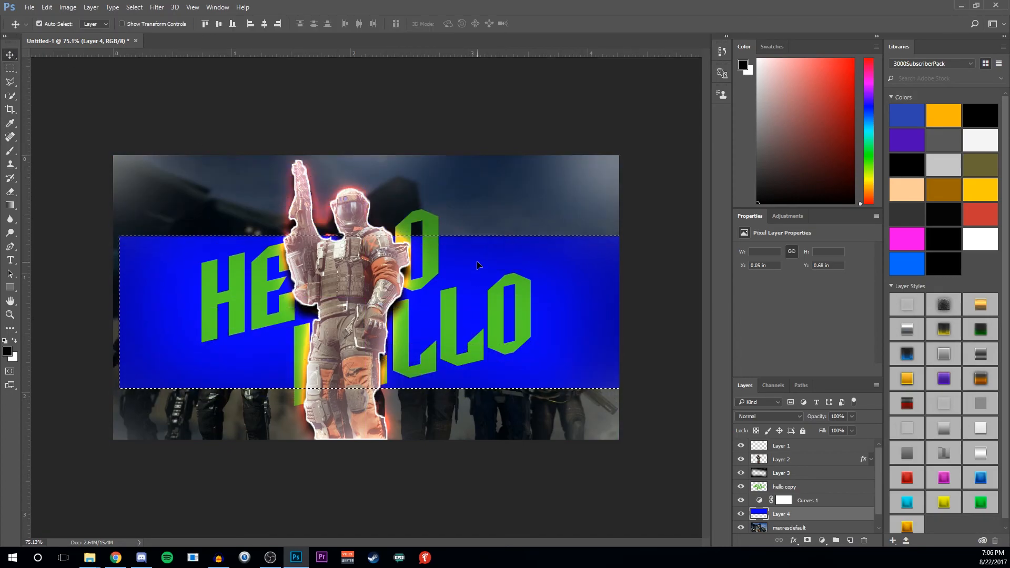
drag(581, 257, 579, 252)
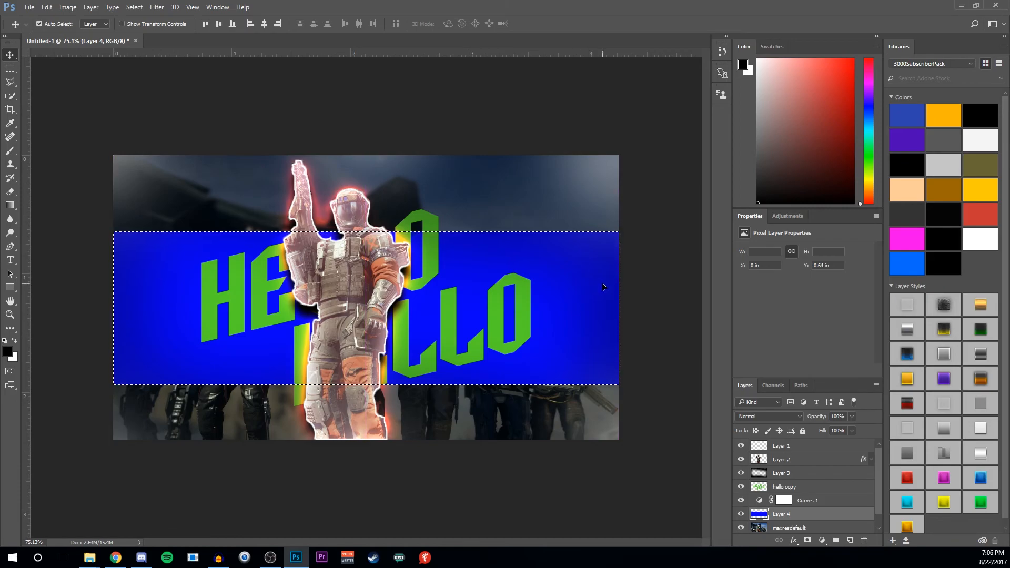
key(ctrl+d)
Group the layers above maxresdefault and toggle the group's visibility to compare the edit with the original image, leaving it shown.
click(495, 342)
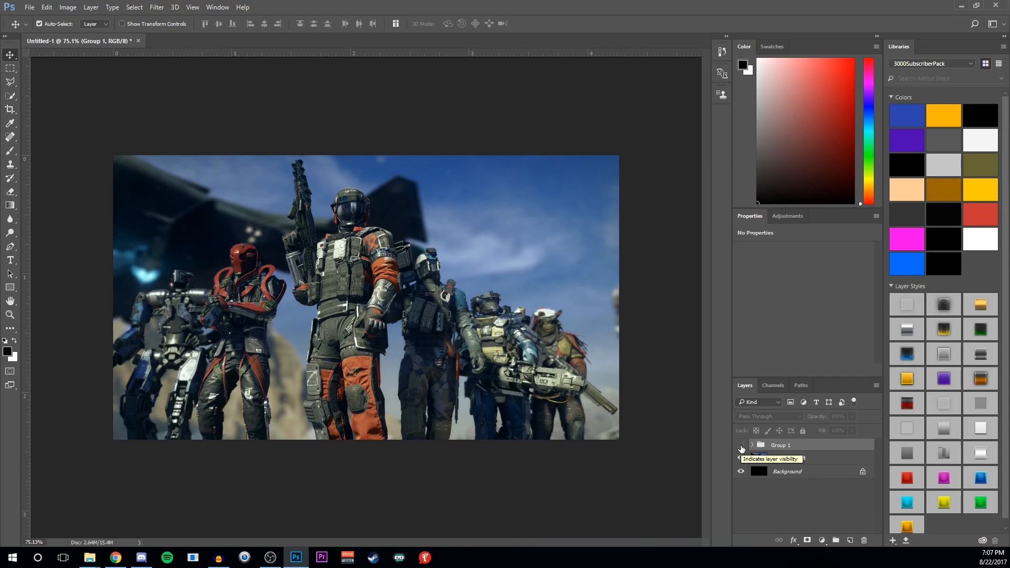
click(741, 445)
click(740, 446)
click(741, 446)
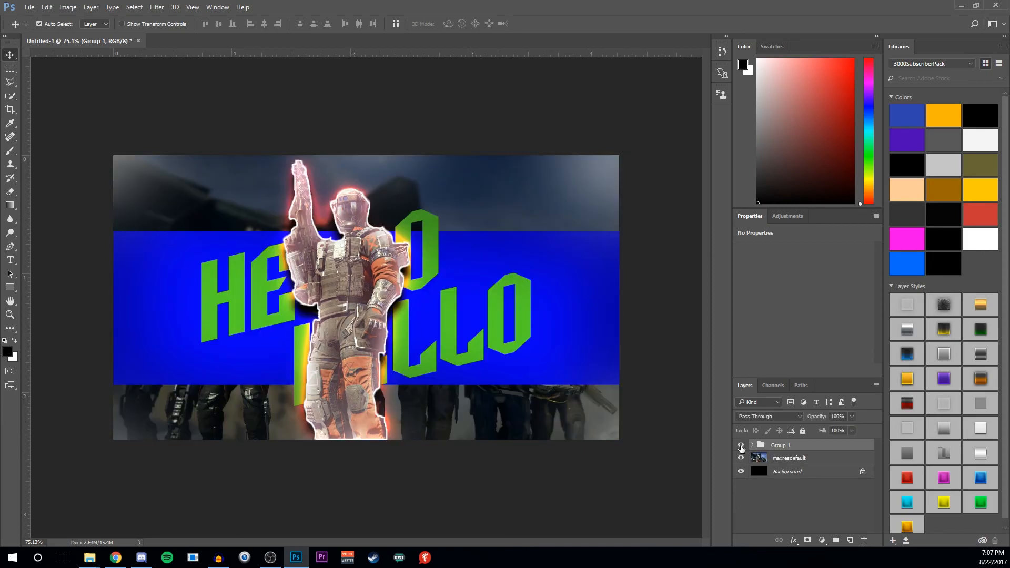